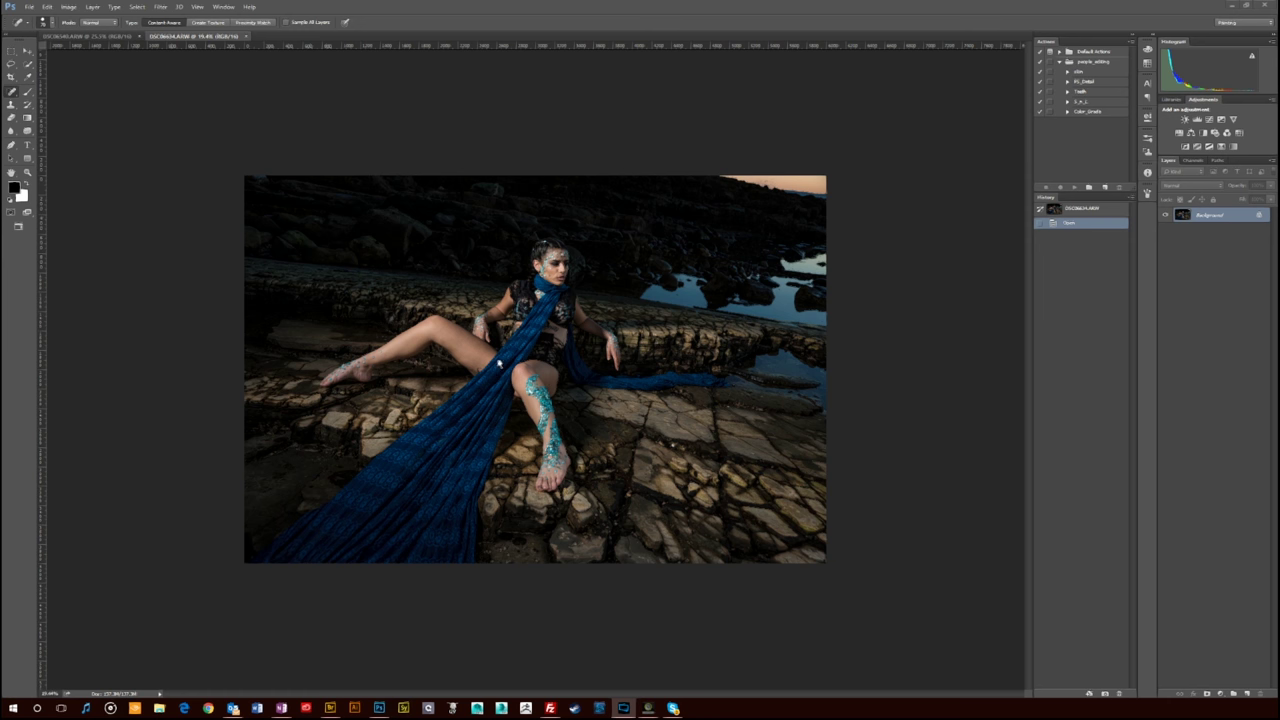
Remove the curved upper stroke of the thigh tattoo beside the blue scarf with the Spot Healing Brush.
click(480, 373)
click(480, 374)
key(ctrl+plus)
key(ctrl+plus)
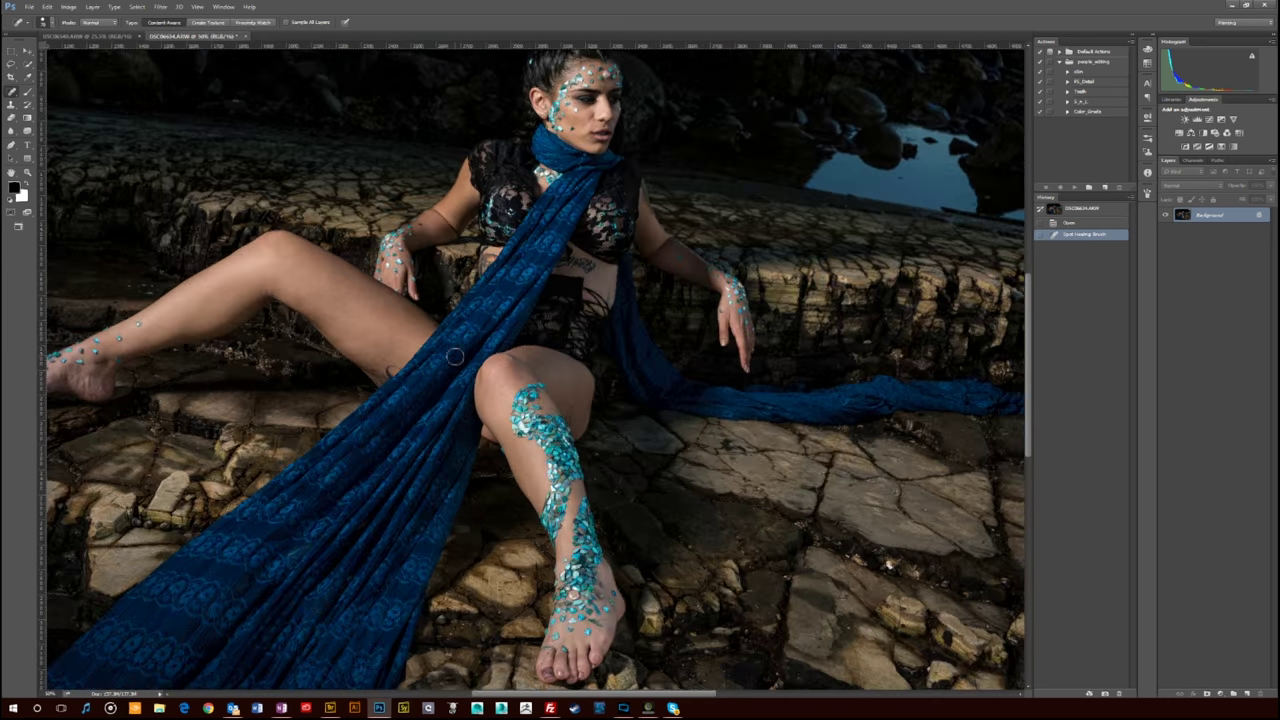
key(ctrl+plus)
drag(511, 411, 537, 445)
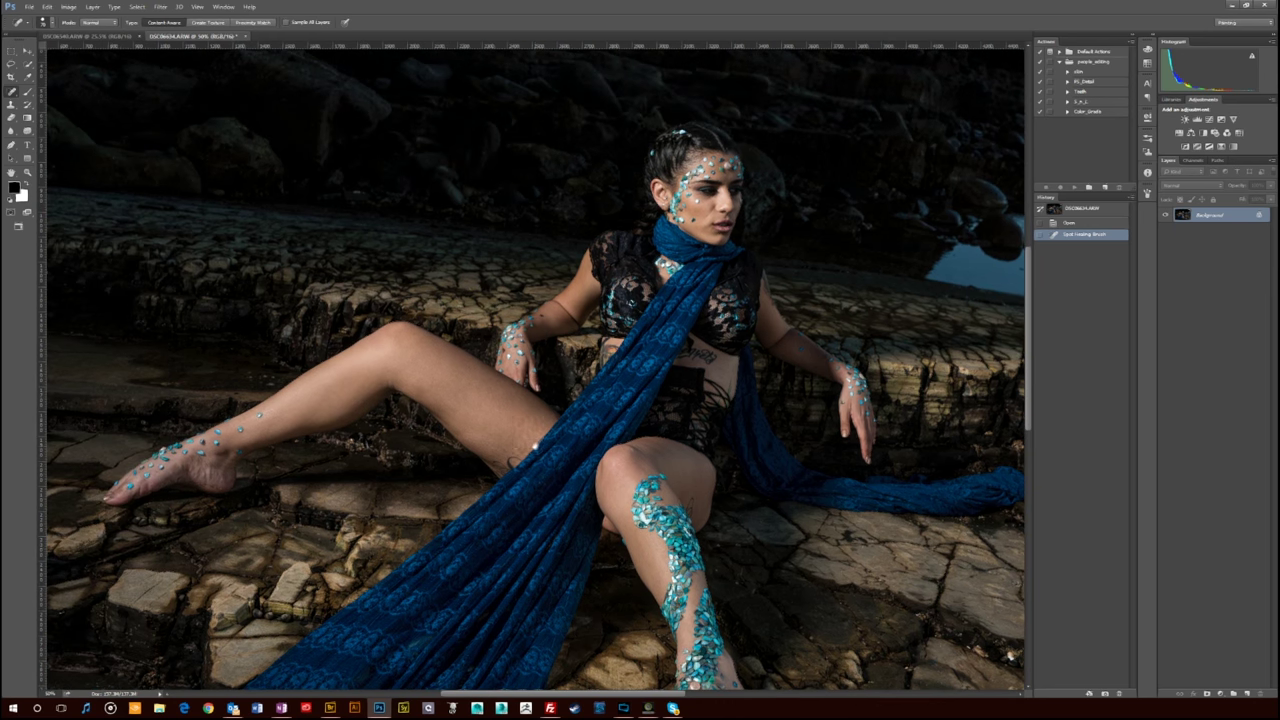
key(ctrl+plus)
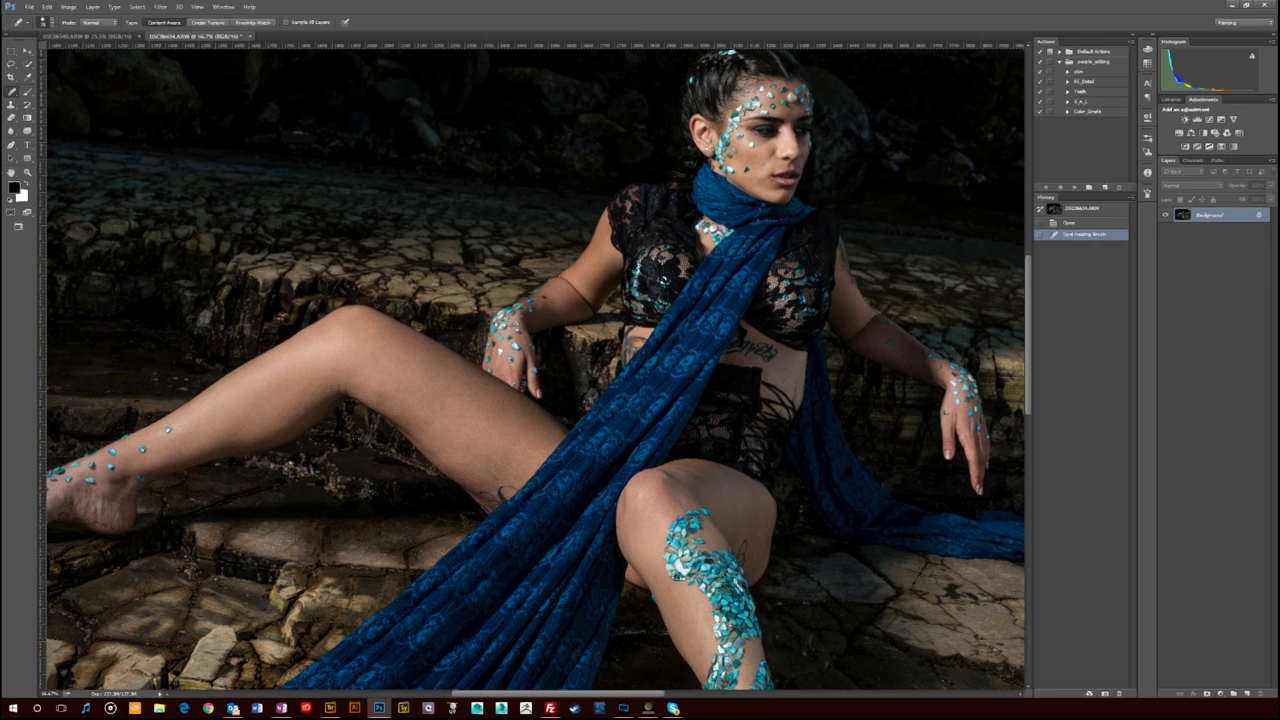
key(ctrl+plus)
key(ctrl+plus)
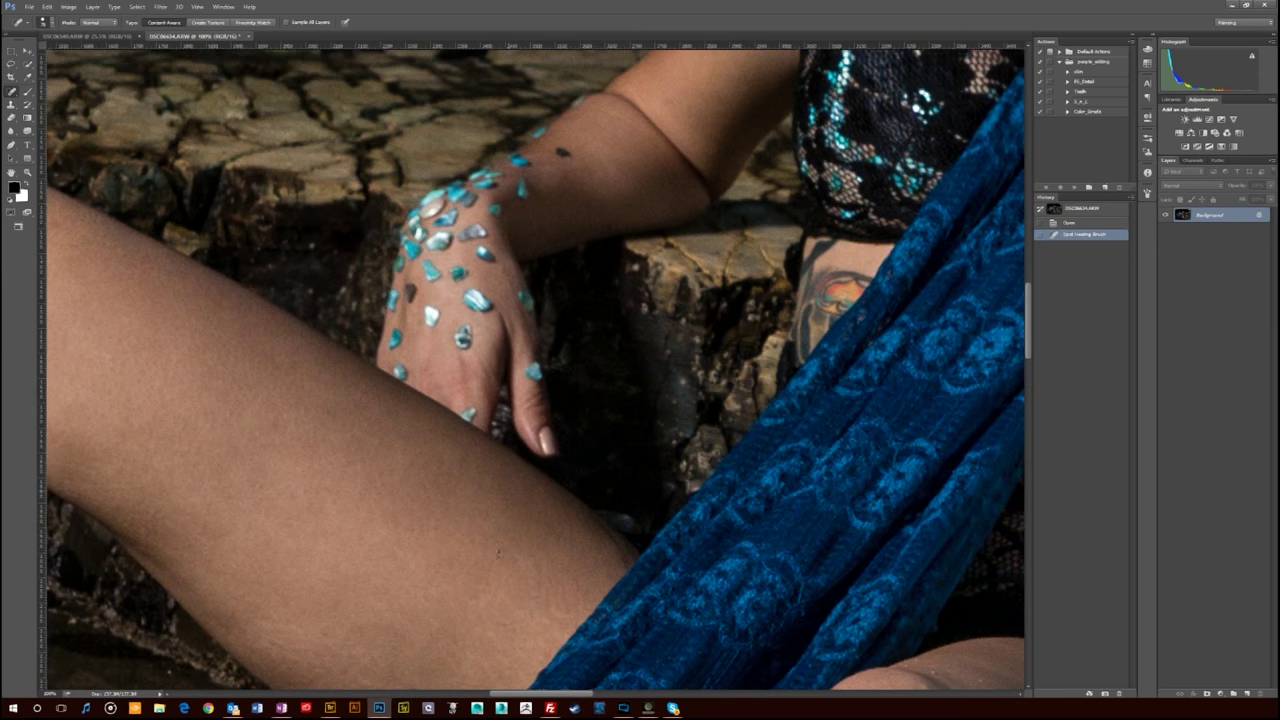
drag(487, 625, 517, 440)
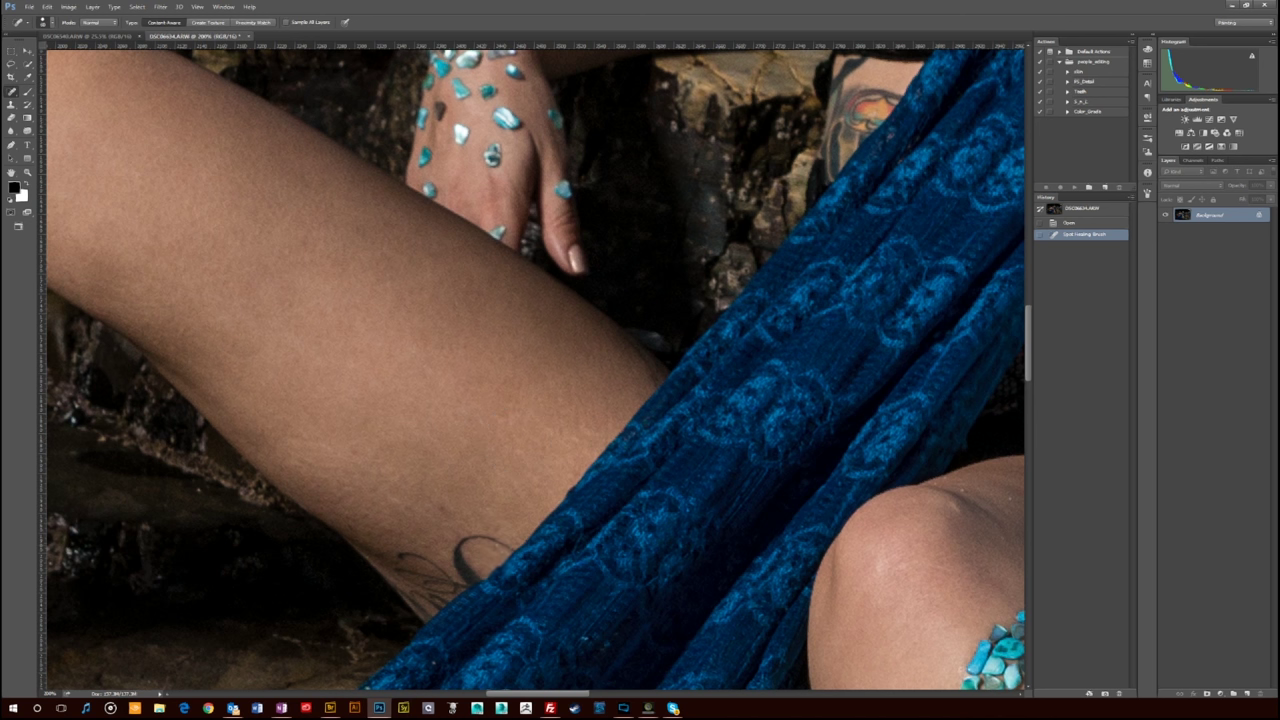
drag(506, 542, 462, 541)
click(506, 550)
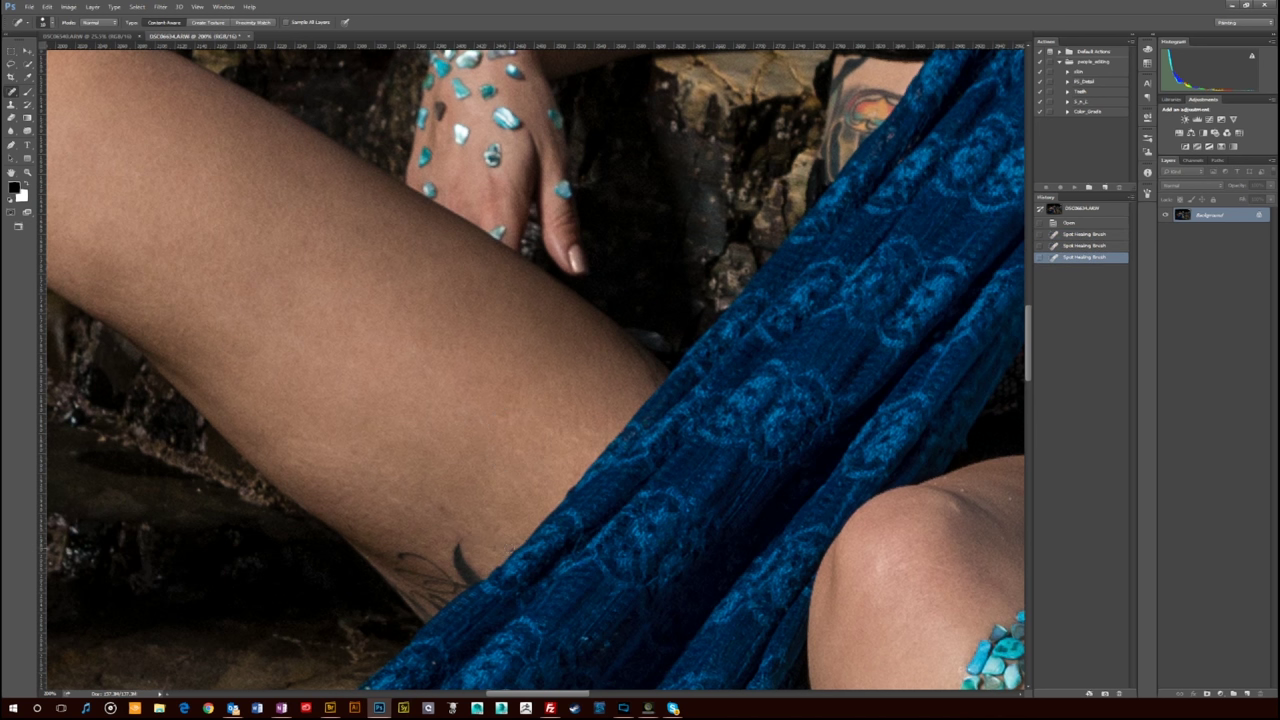
click(513, 550)
click(462, 558)
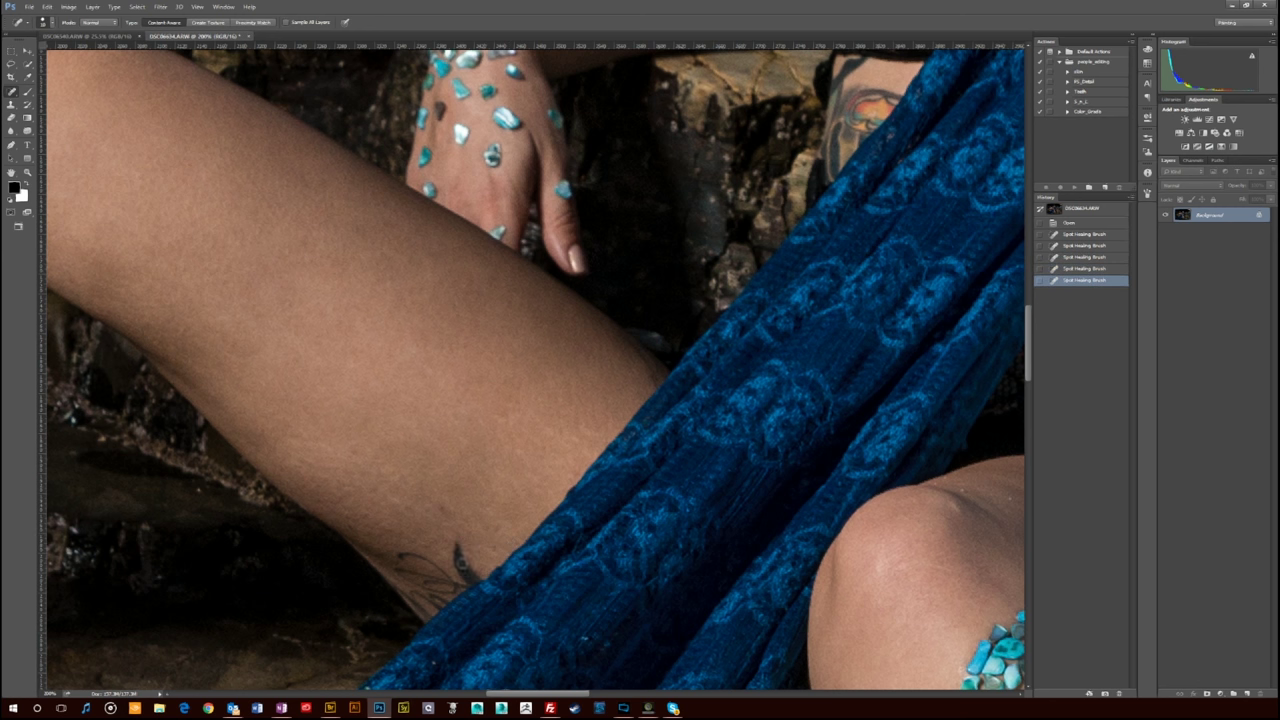
Spot heal the dark leaf-shaped tattoo stroke next to the scarf and small blemishes on the thigh above it.
drag(455, 545, 468, 574)
click(463, 576)
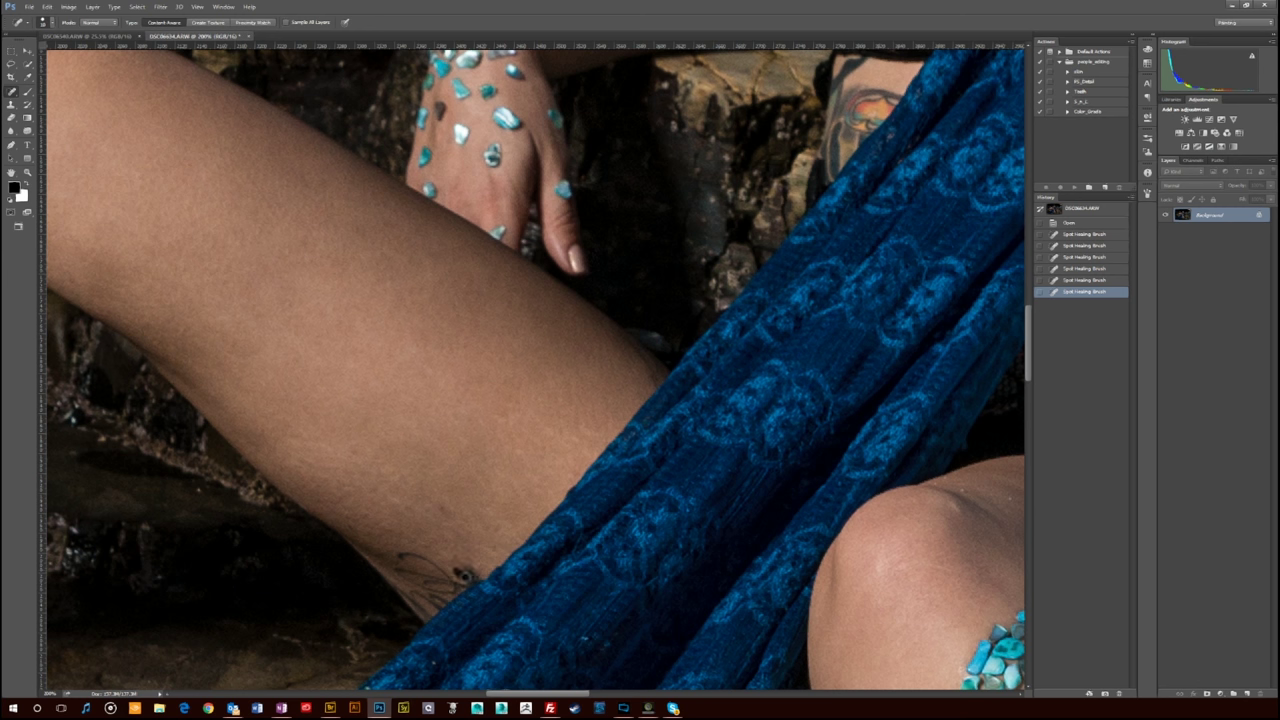
click(442, 507)
click(355, 453)
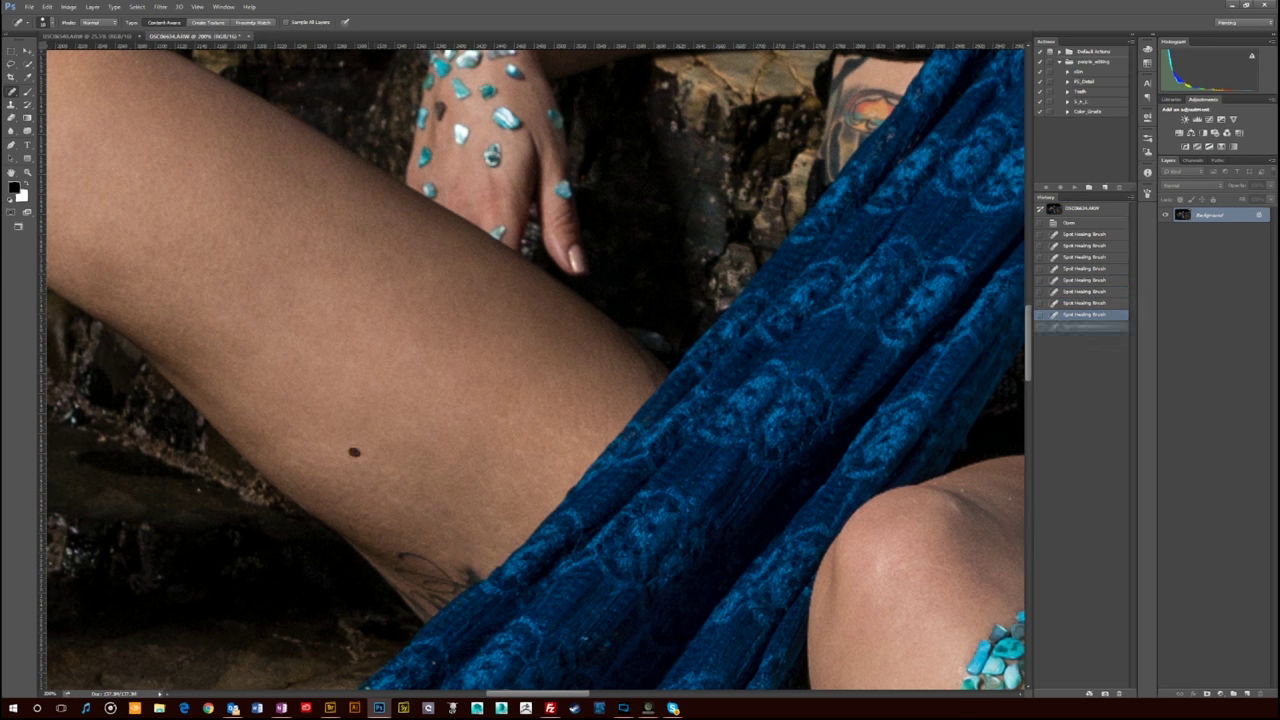
click(472, 572)
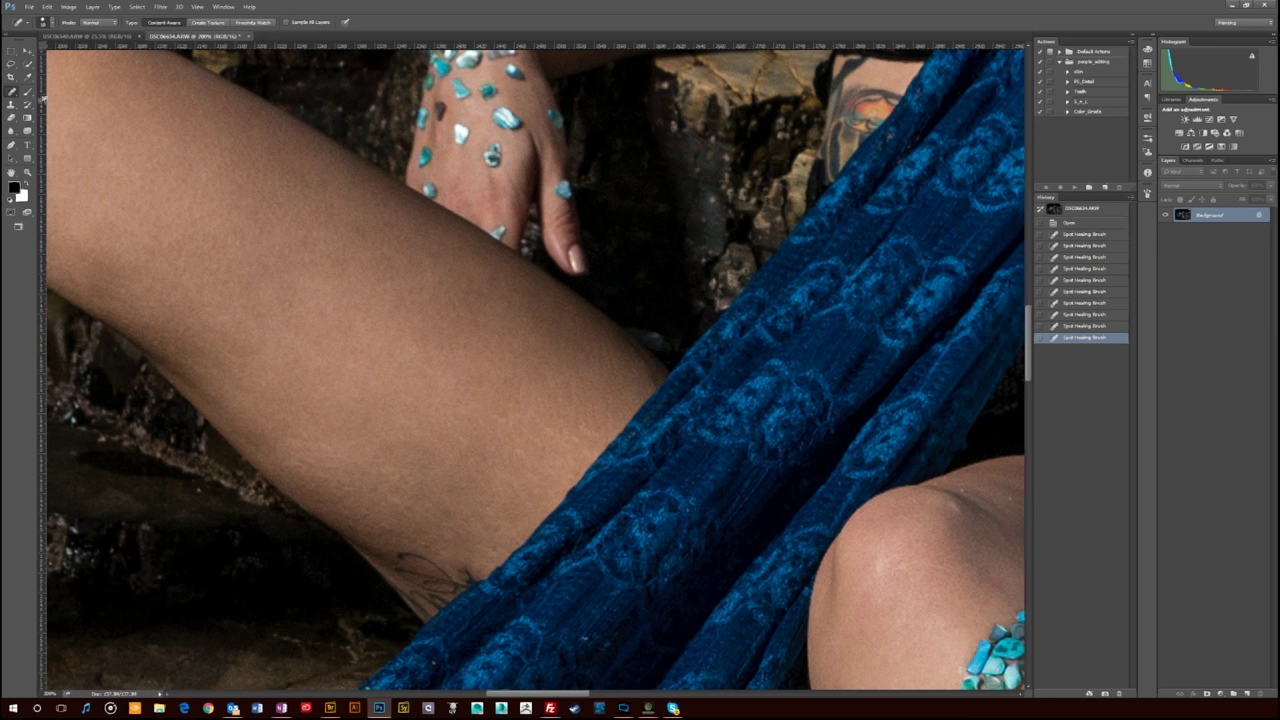
Undo the last Spot Healing stroke and cover the dark tattoo remnant beside the scarf with the Clone Stamp.
click(14, 104)
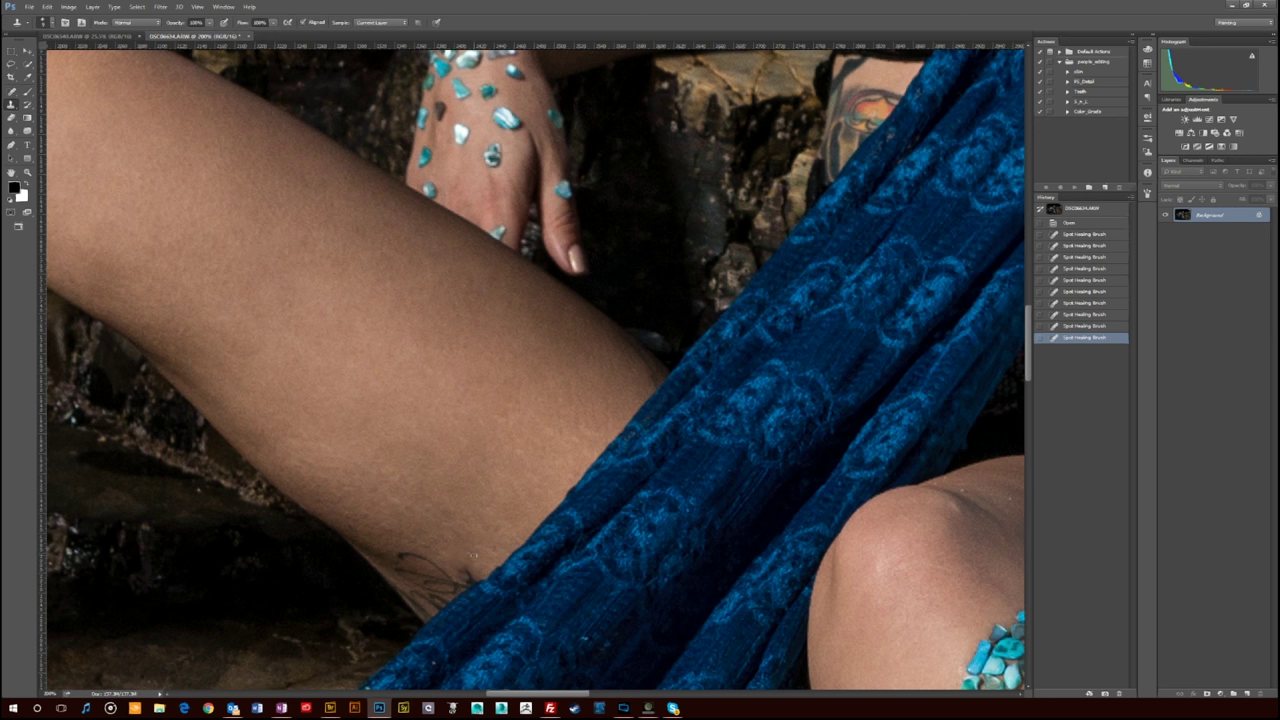
key(ctrl+alt+z)
key(ctrl+alt+z)
key(ctrl+alt+z)
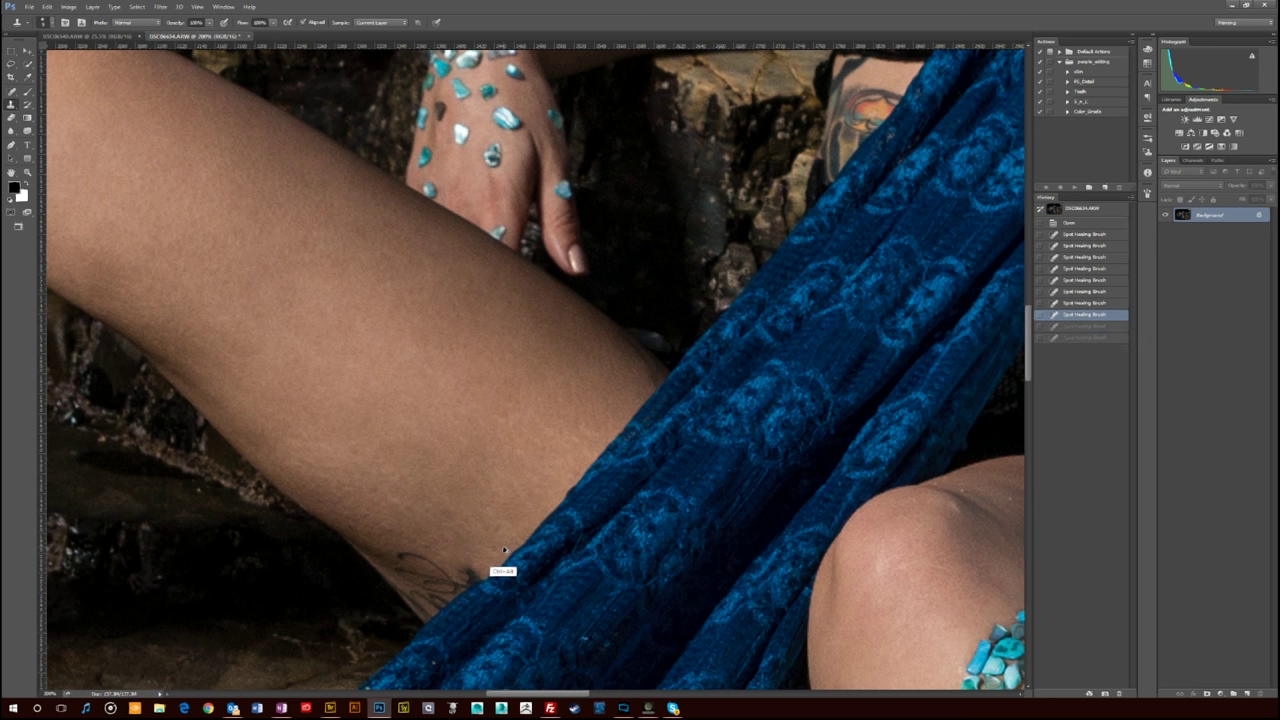
key(ctrl+alt+z)
key(ctrl+alt+z)
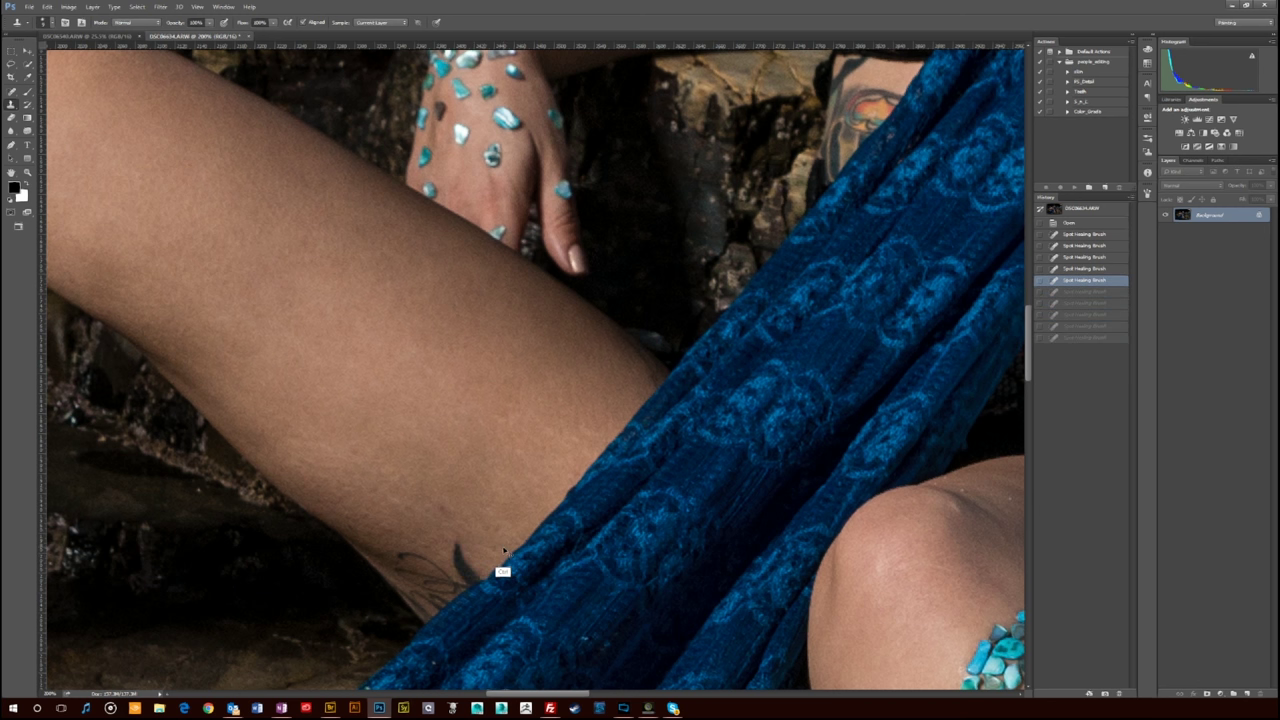
key(ctrl+z)
key(ctrl+alt+z)
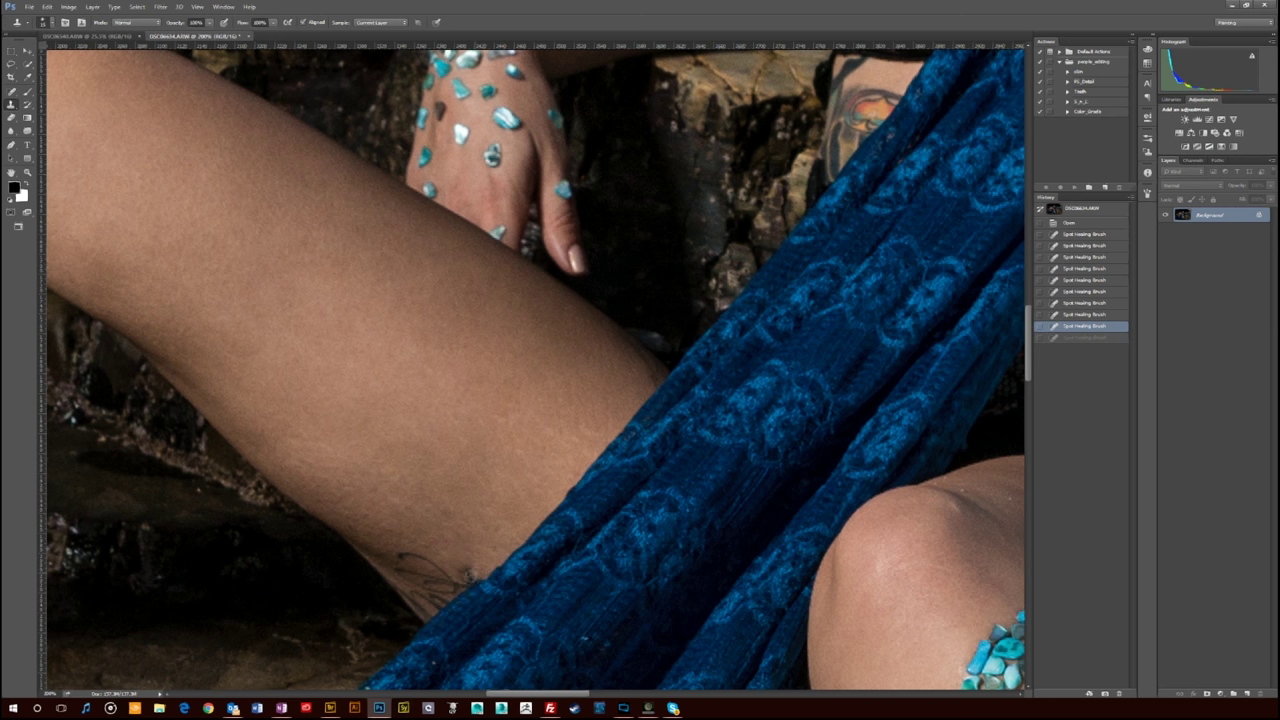
click(463, 568)
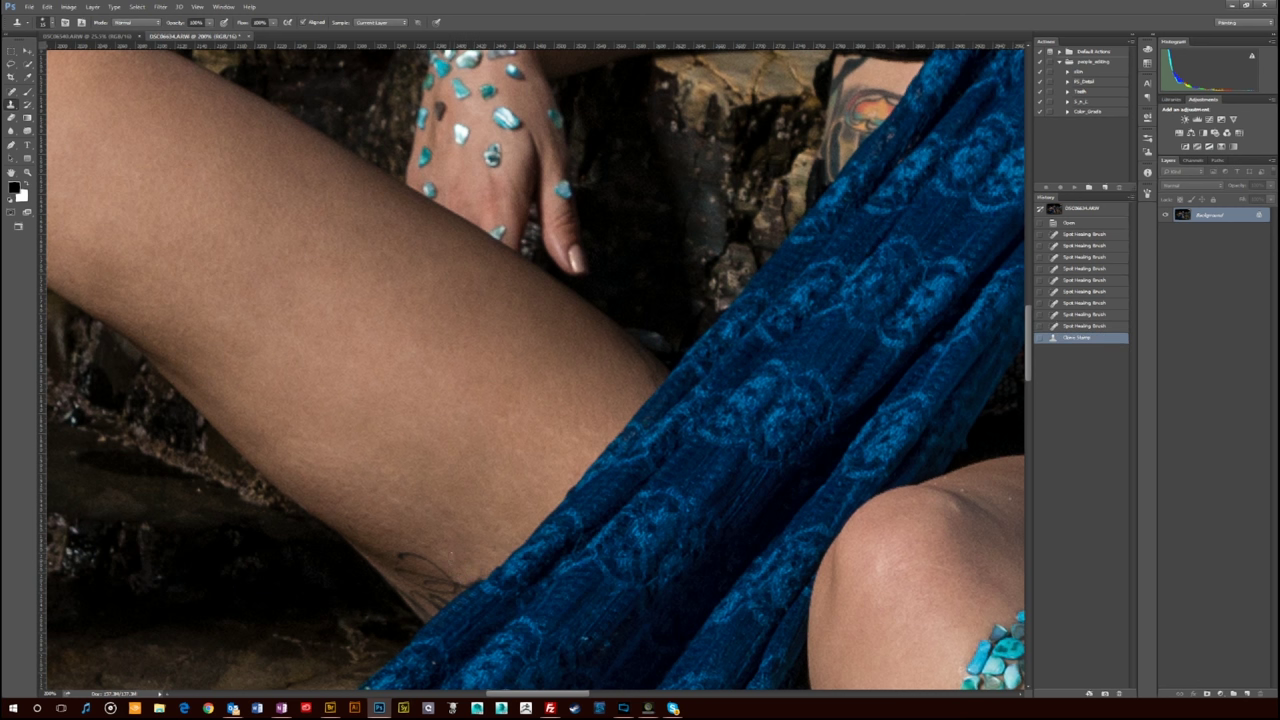
click(473, 580)
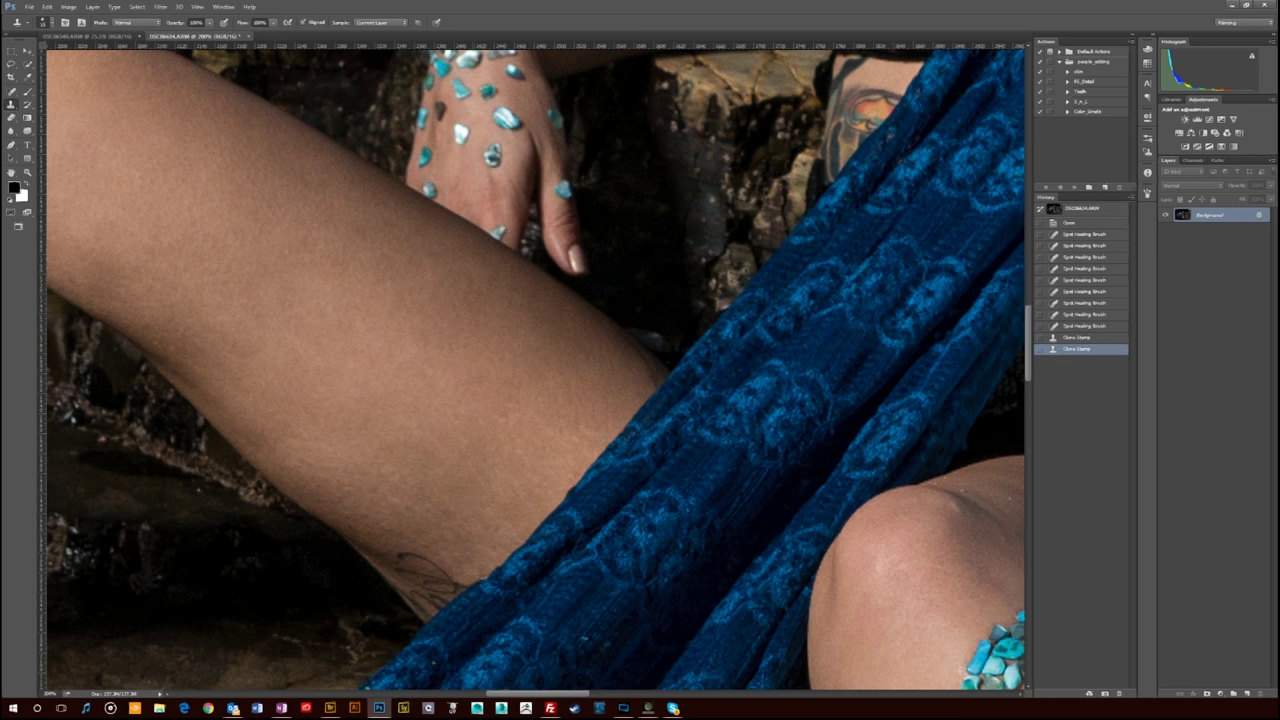
click(473, 580)
Spot heal the thin curled tattoo lines near the lower edge of the thigh and the skin just above them.
click(12, 90)
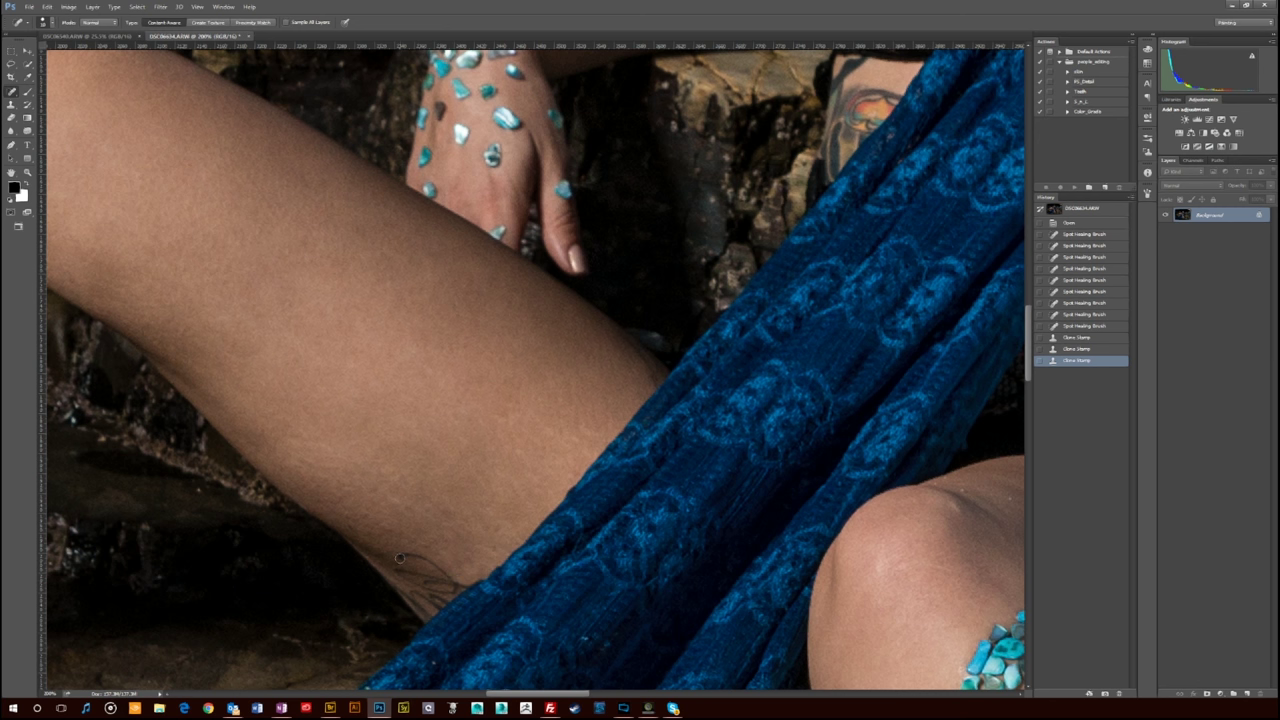
drag(402, 552, 453, 578)
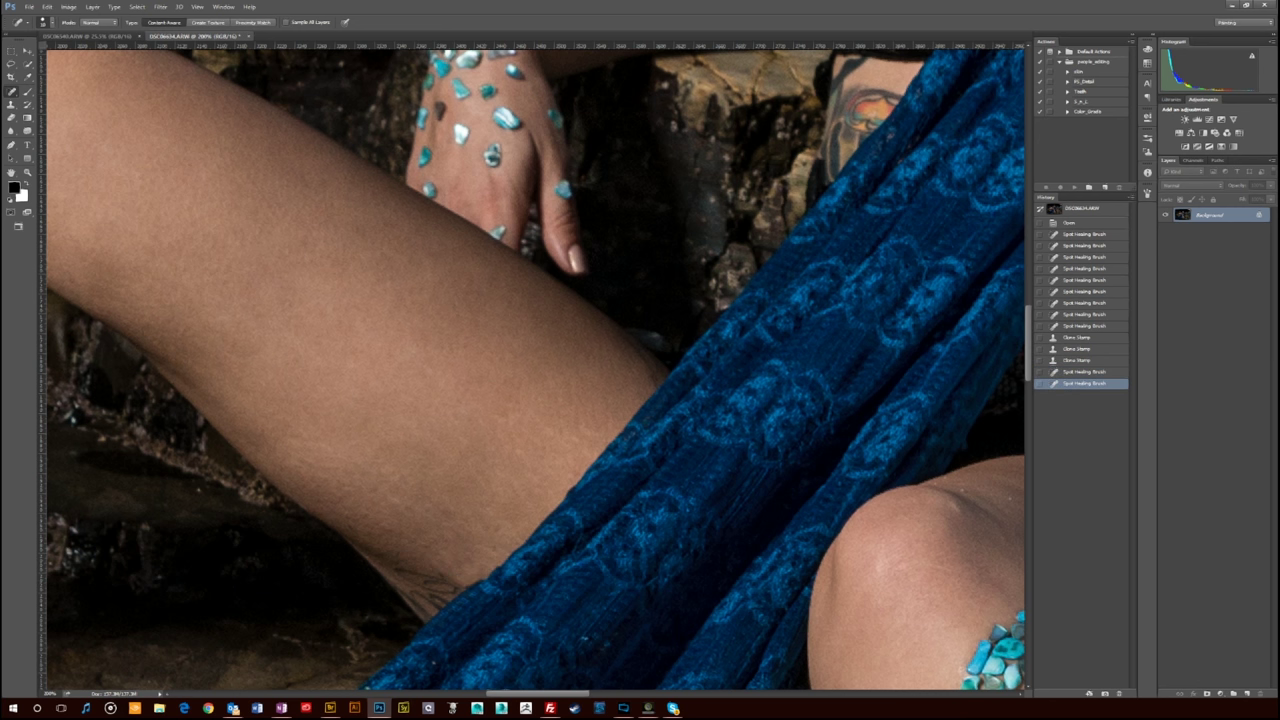
click(392, 529)
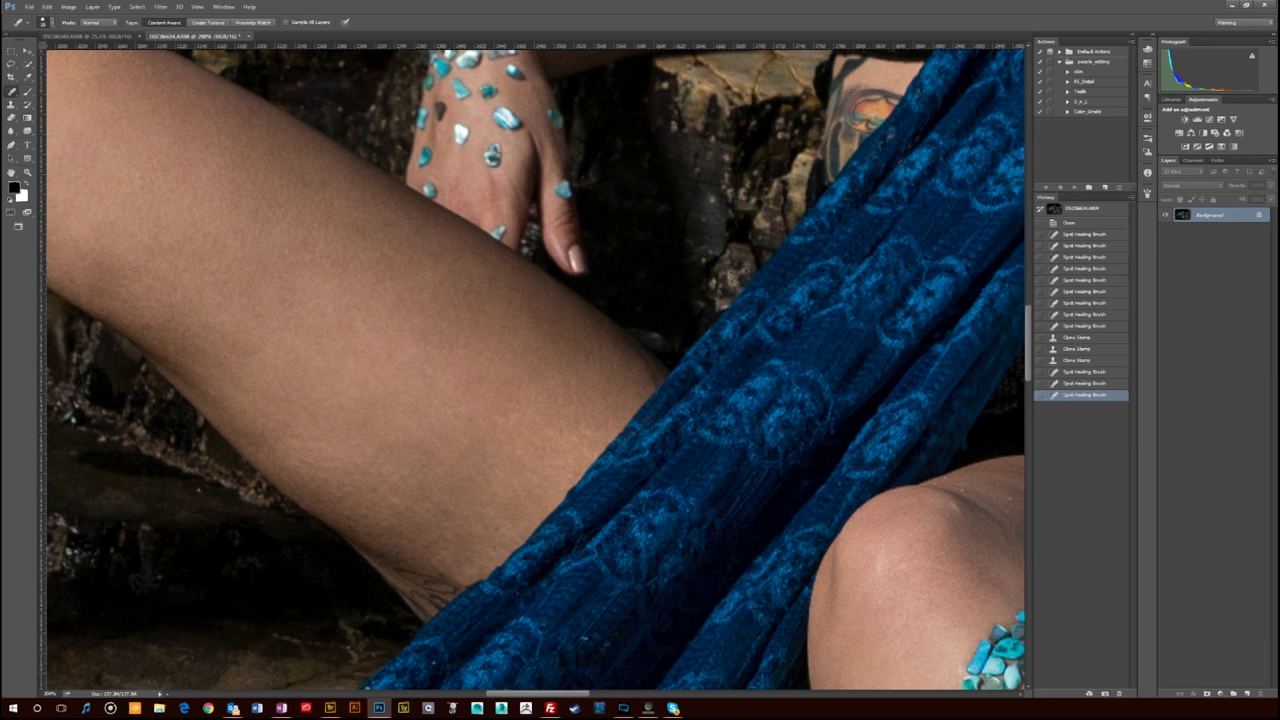
click(372, 490)
mouse_move(396, 570)
mouse_down()
mouse_move(452, 586)
mouse_move(446, 576)
mouse_up()
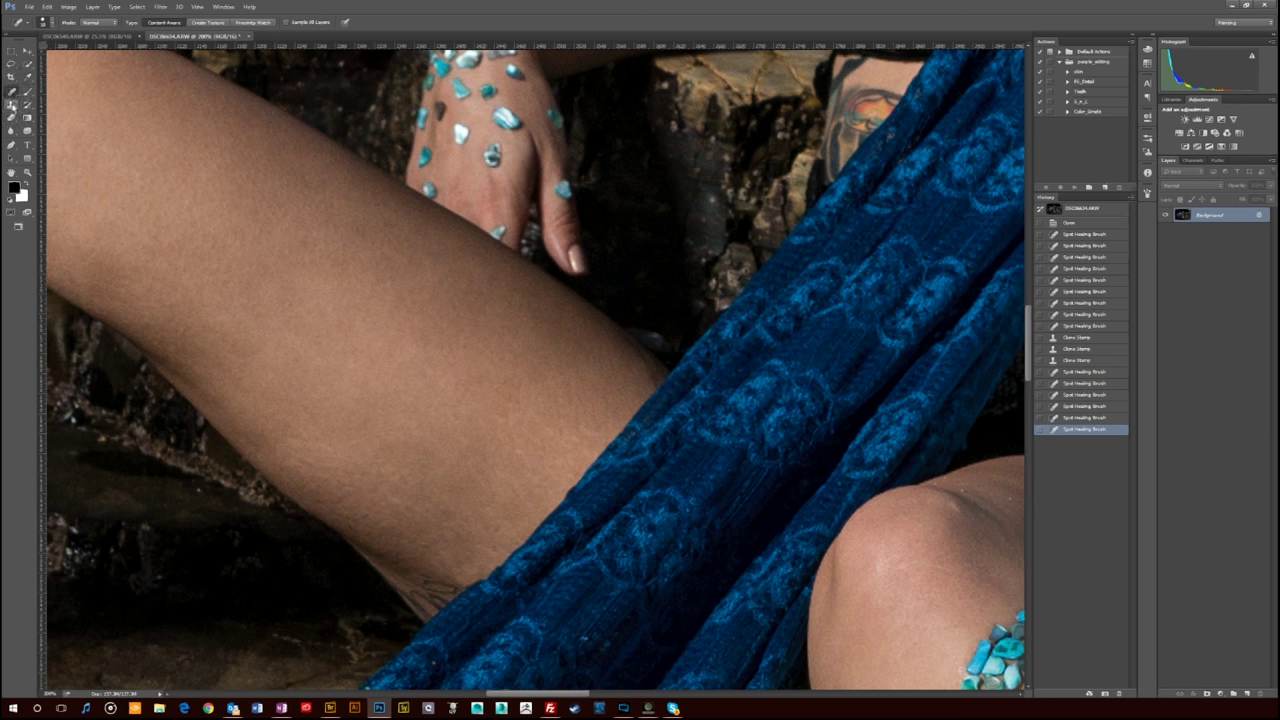
Clone clean skin over the tattoo traces and rebuild the thigh's lower edge near the scarf with the Clone Stamp.
click(11, 104)
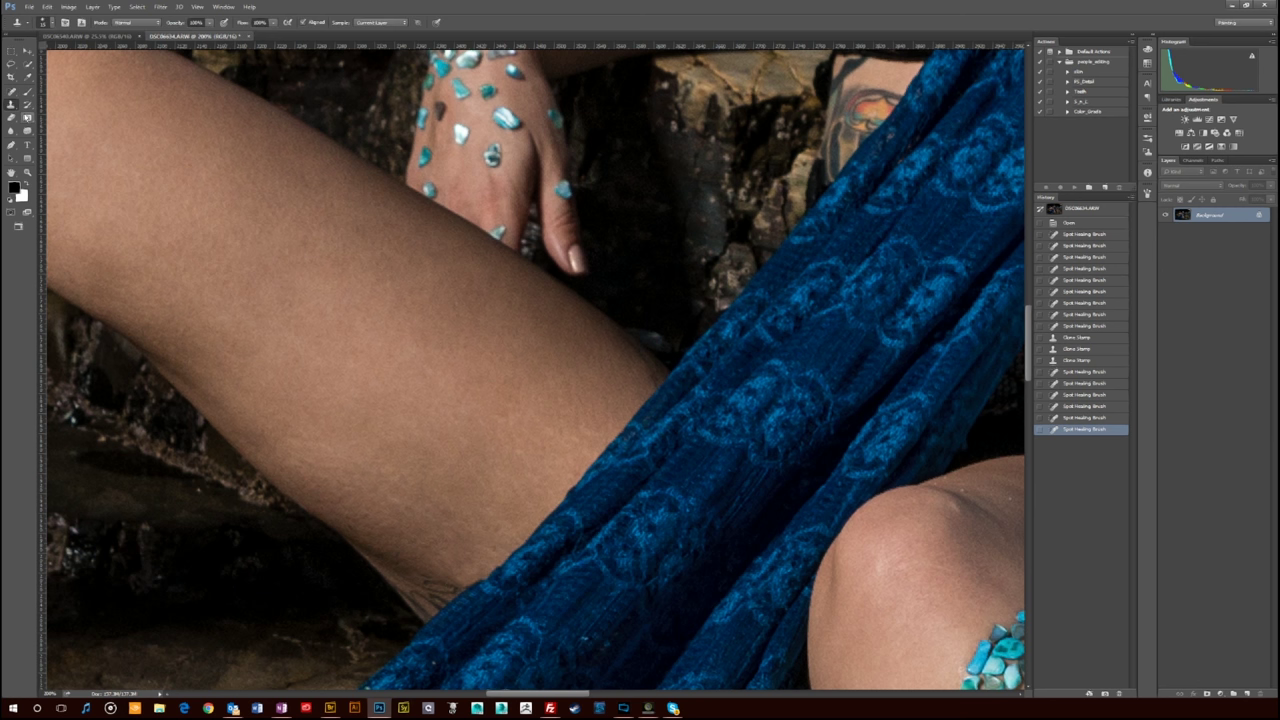
click(421, 545)
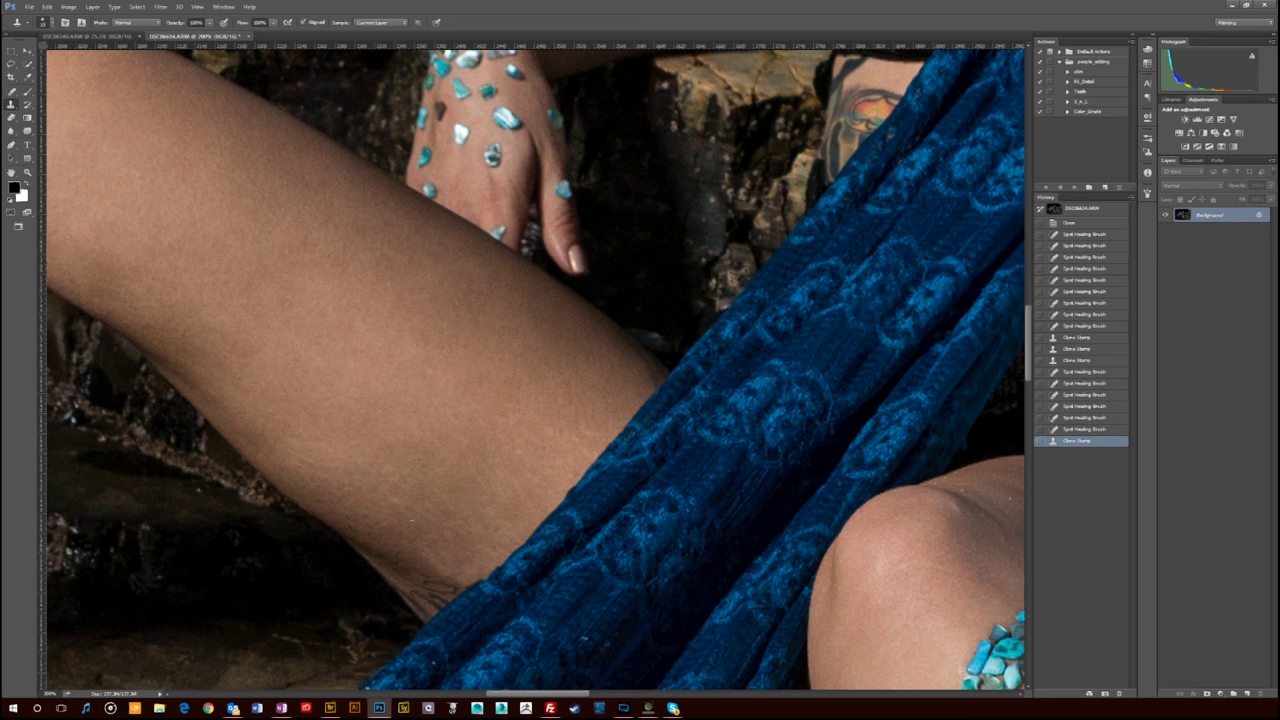
click(397, 553)
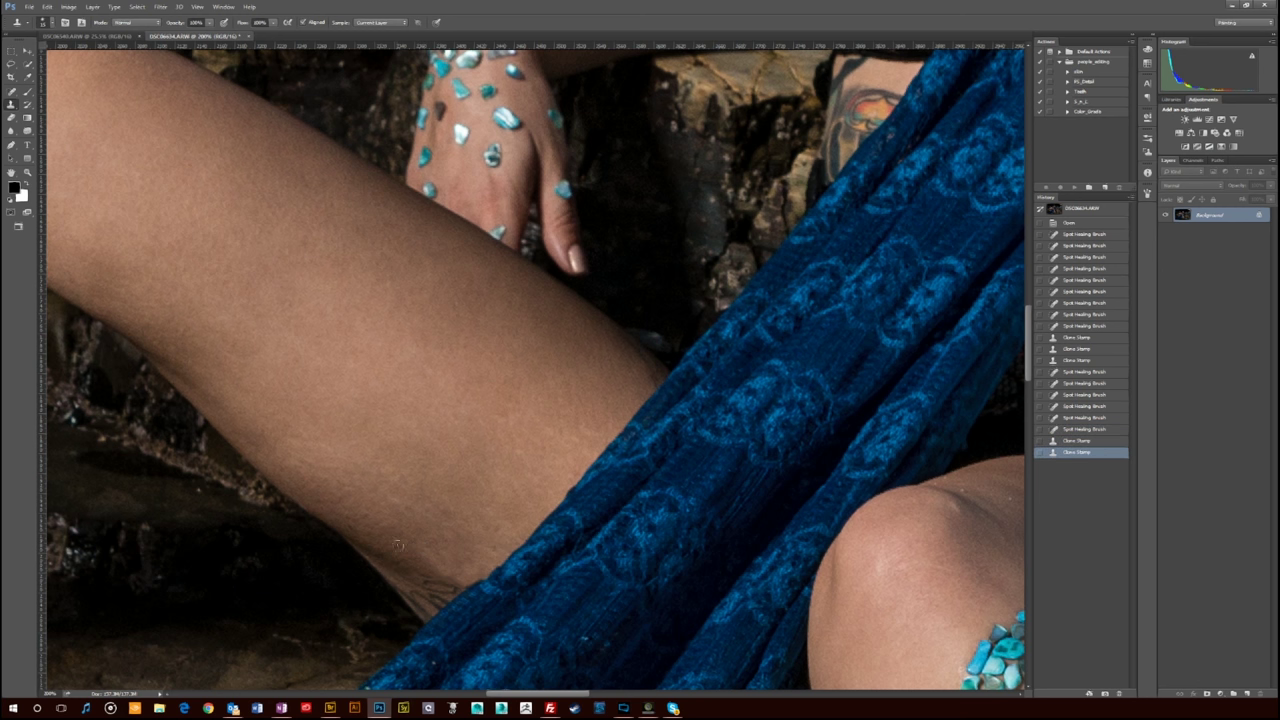
click(412, 597)
drag(412, 597, 394, 580)
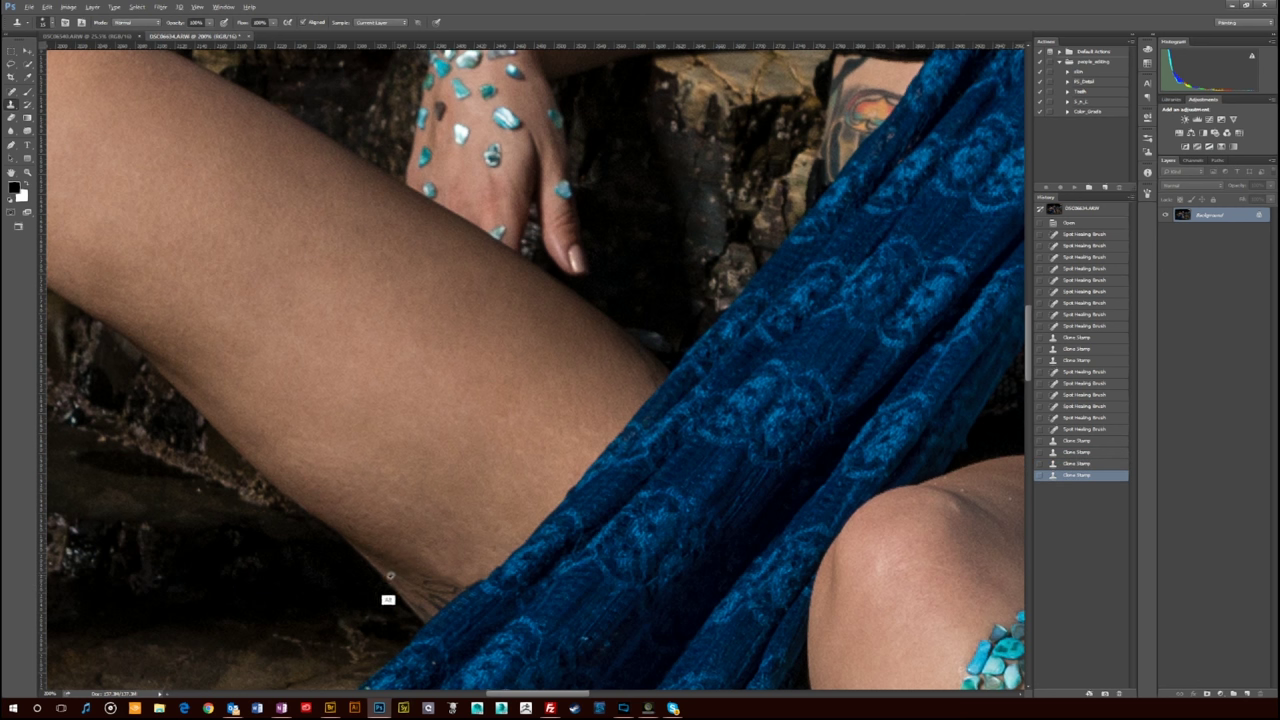
click(425, 597)
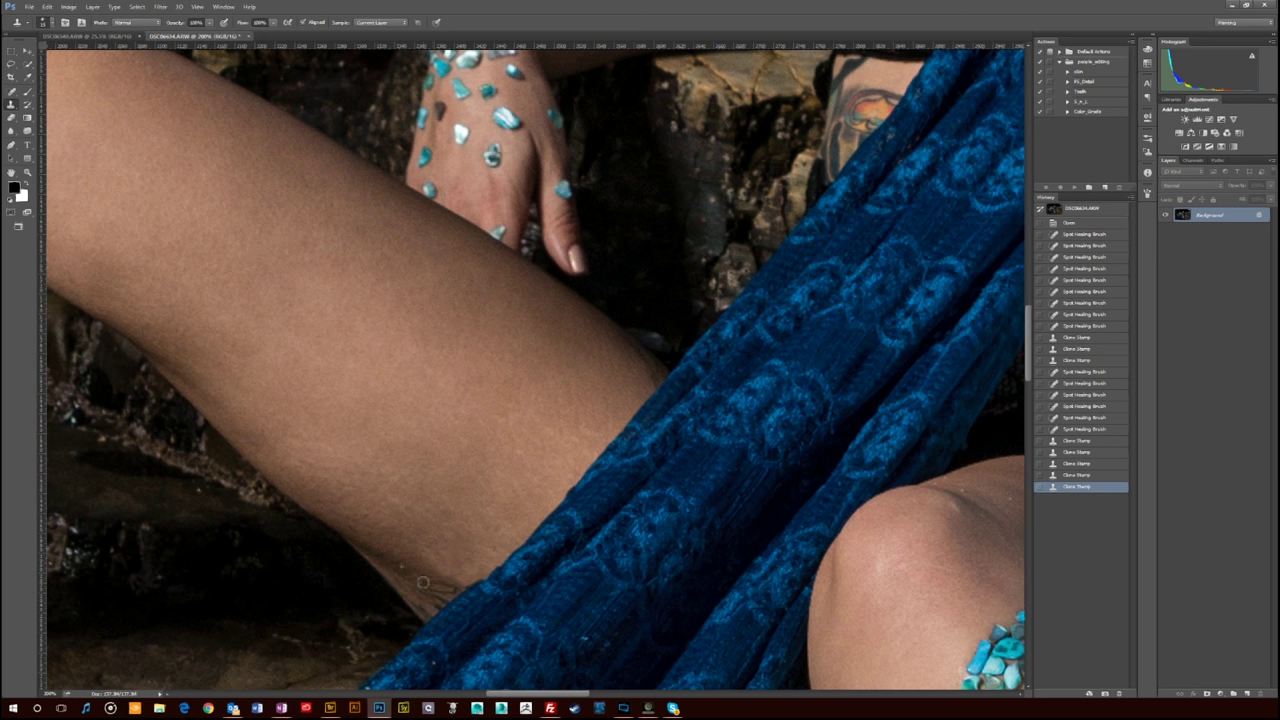
click(413, 570)
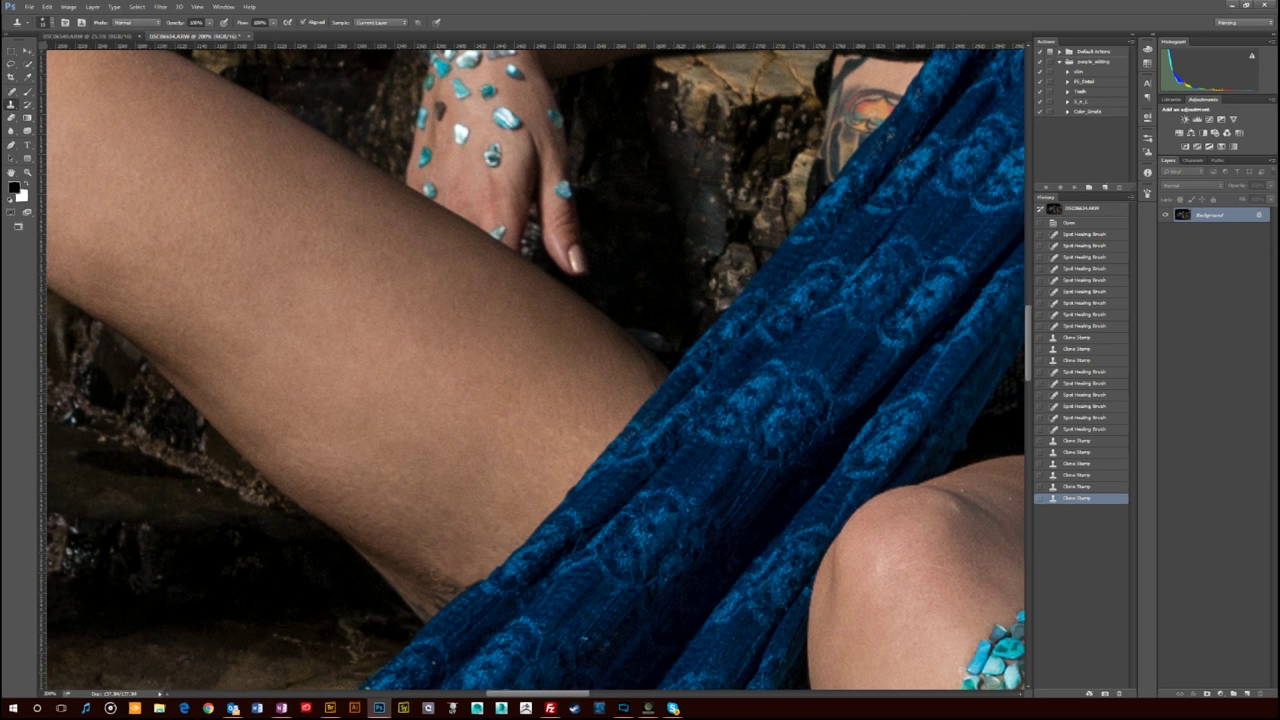
click(430, 575)
Blend the last tattoo traces where the thigh's lower edge meets the scarf using repeated Spot Healing Brush dabs.
click(12, 91)
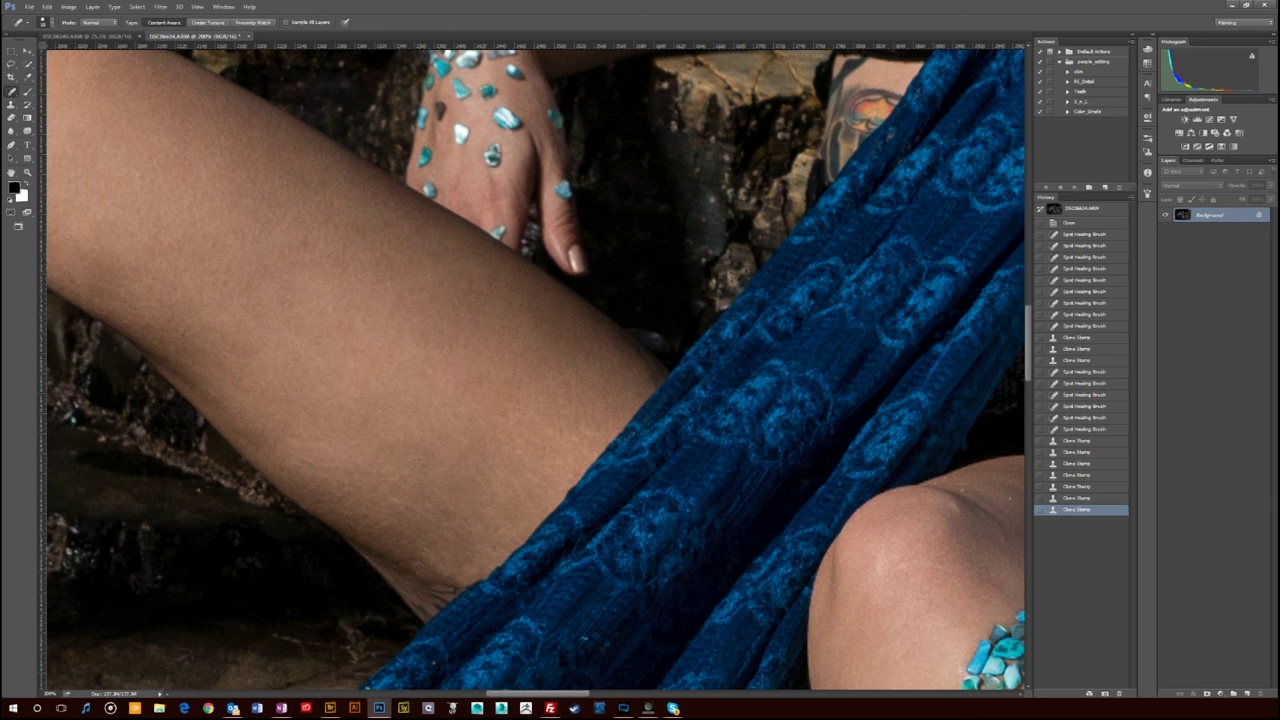
click(428, 580)
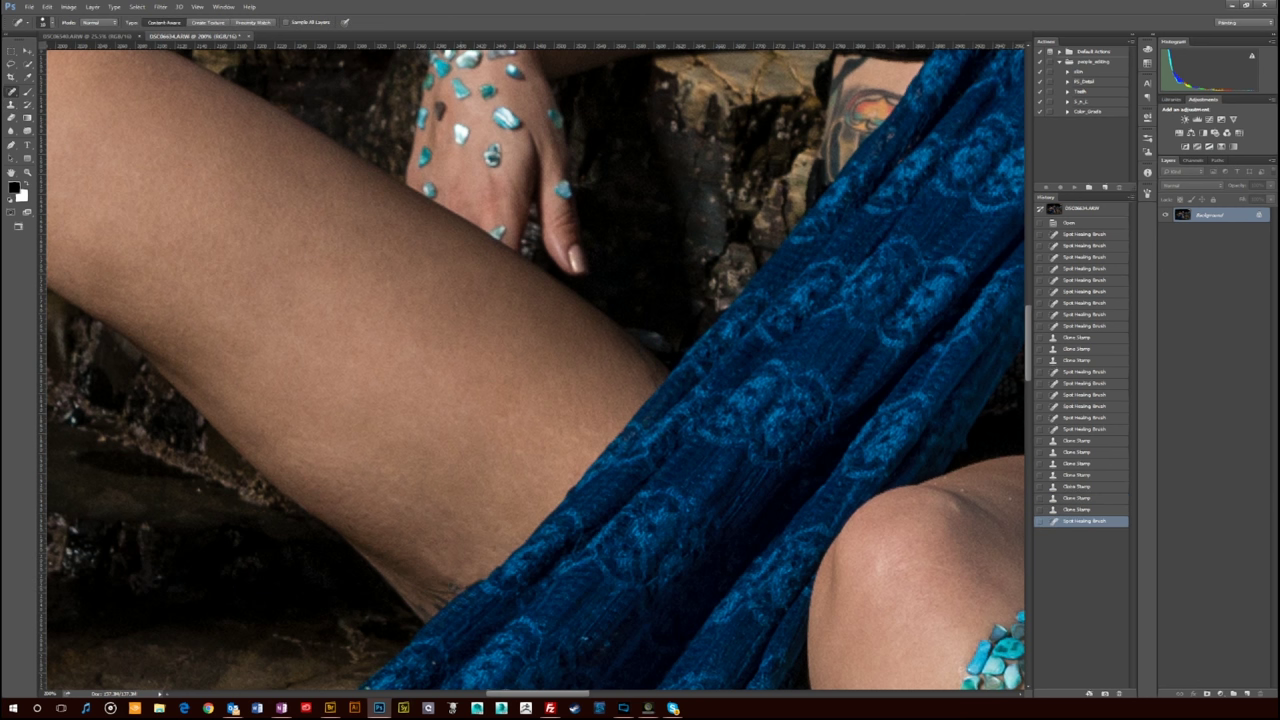
click(456, 588)
click(451, 591)
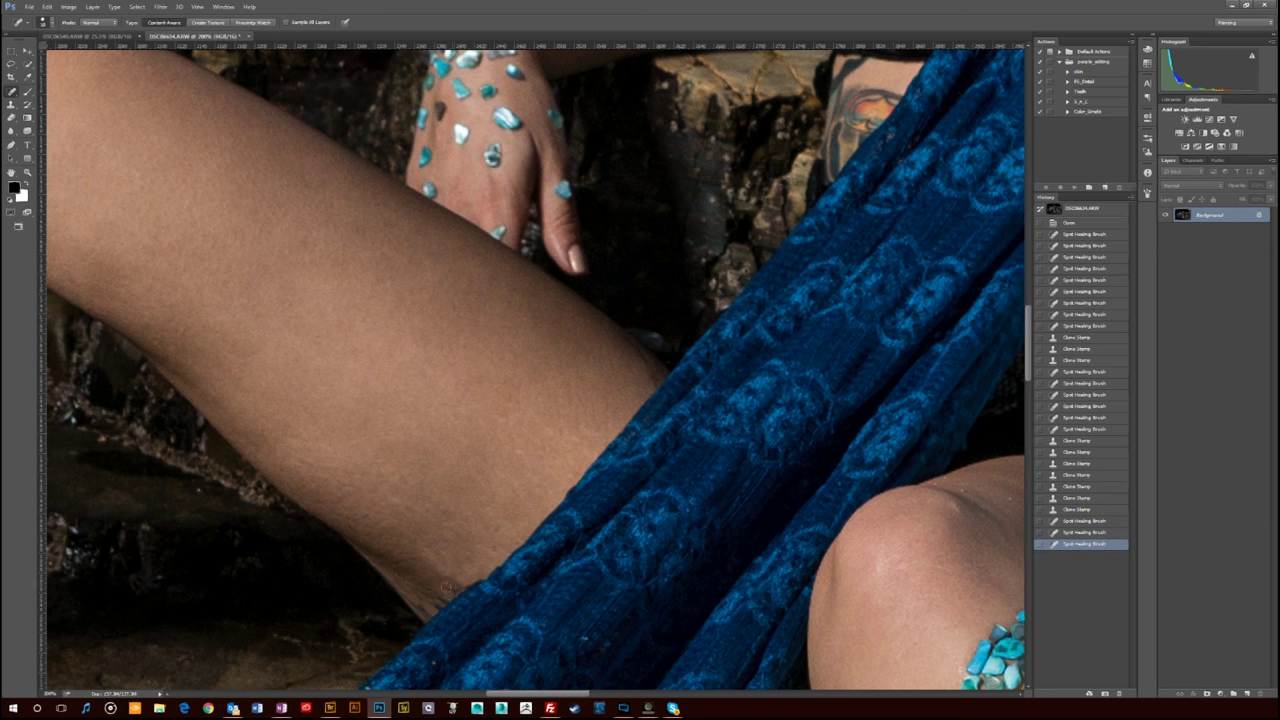
click(436, 585)
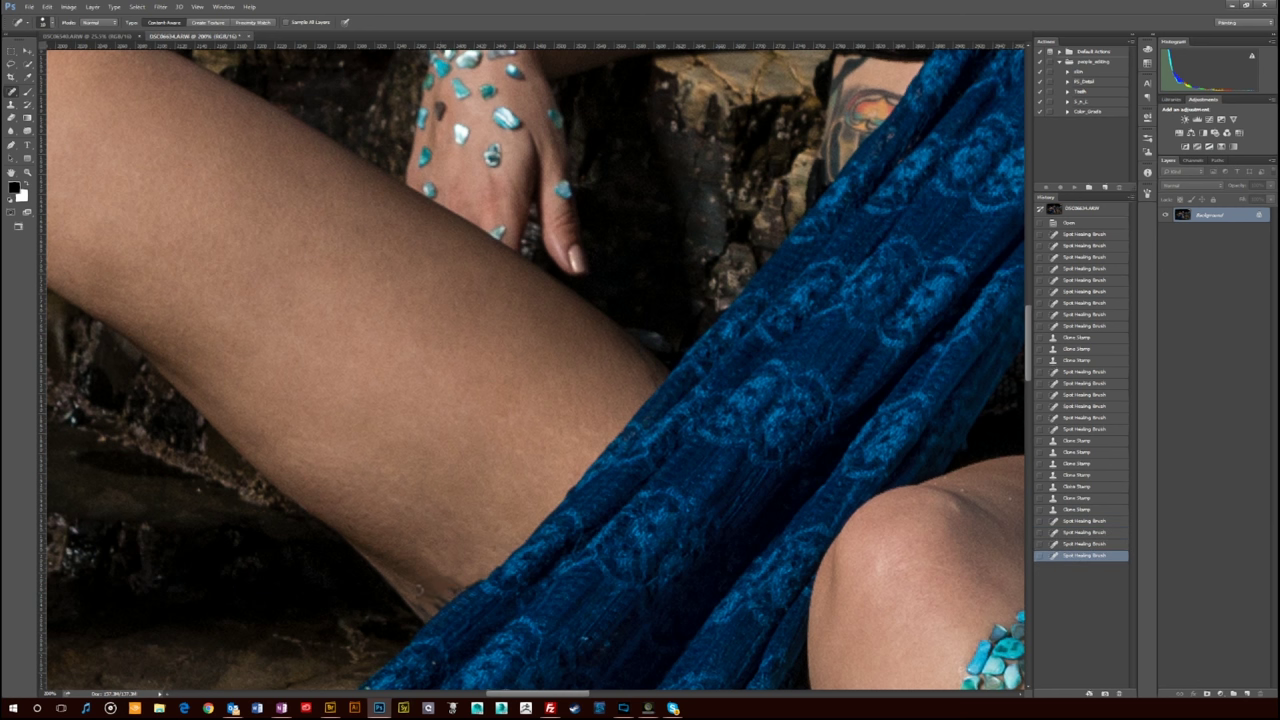
click(440, 597)
click(446, 598)
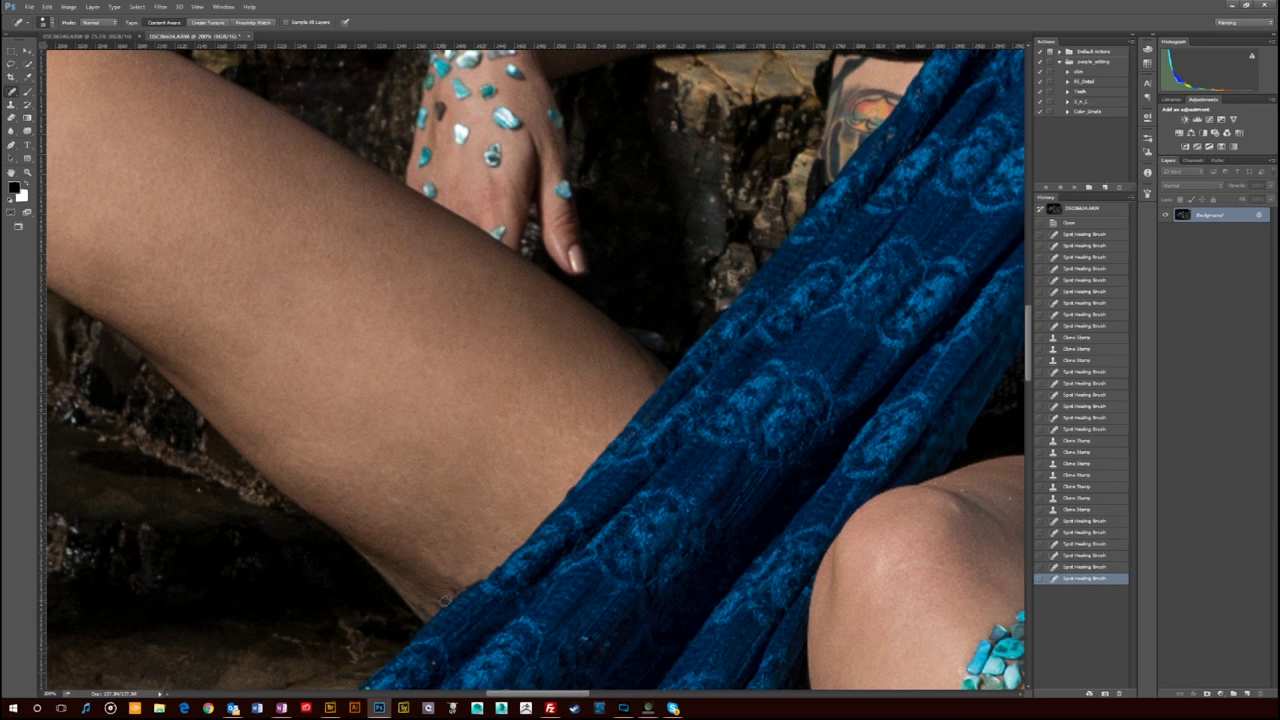
click(440, 597)
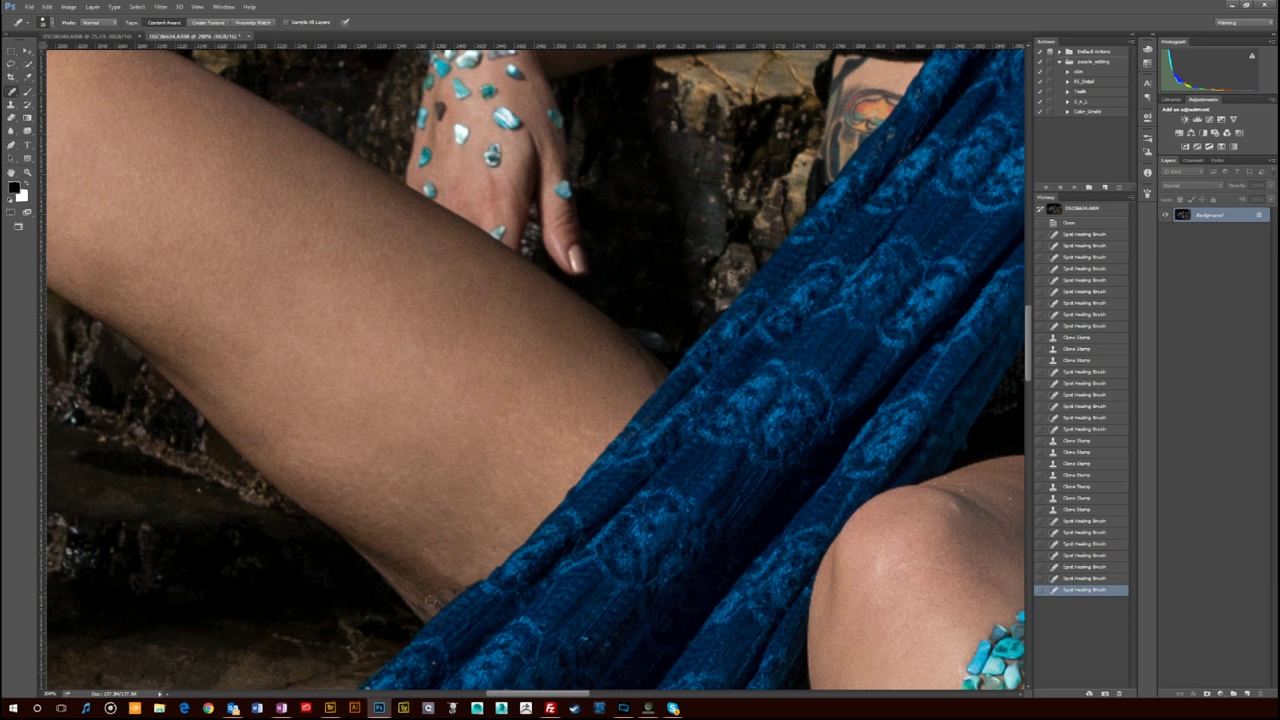
click(432, 599)
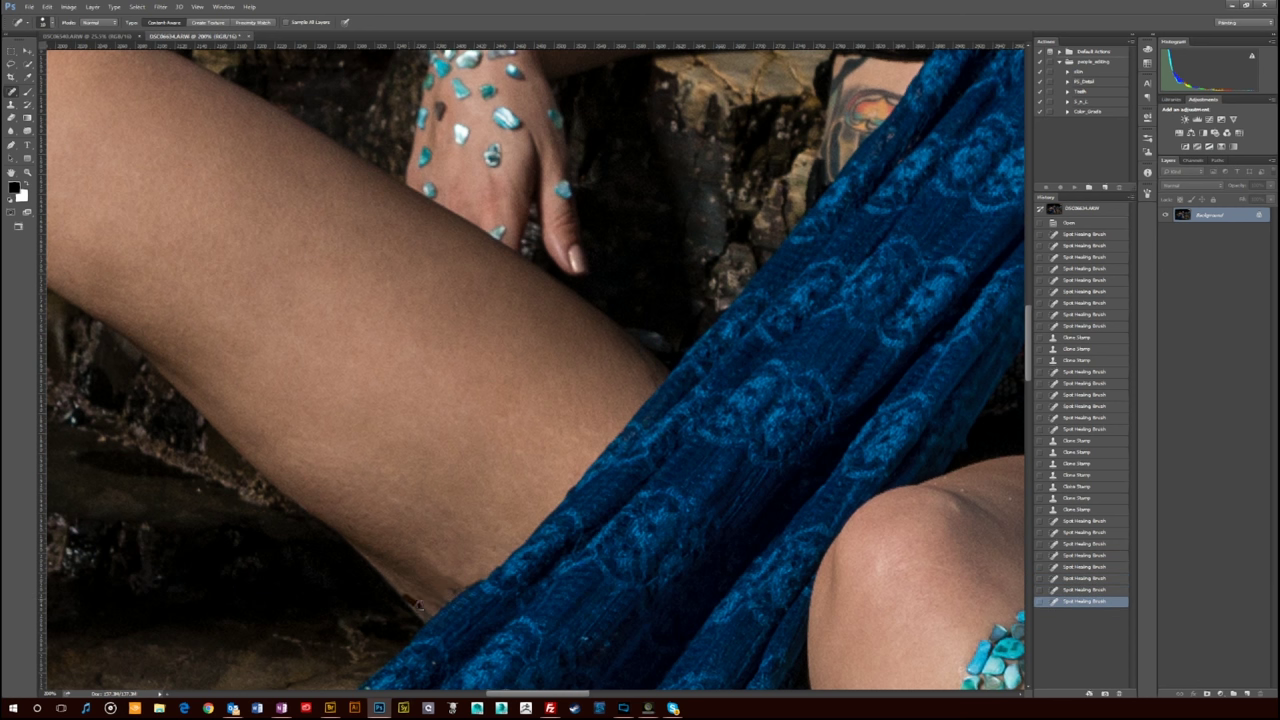
click(426, 610)
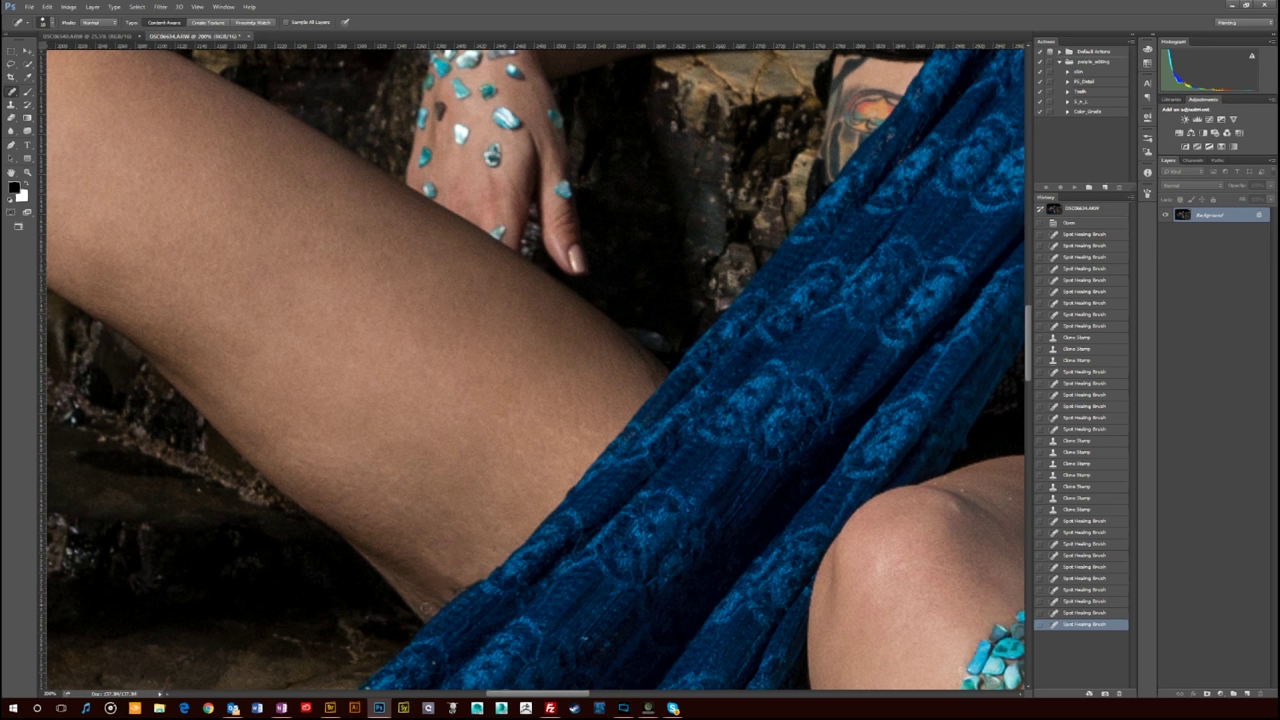
click(419, 604)
click(410, 586)
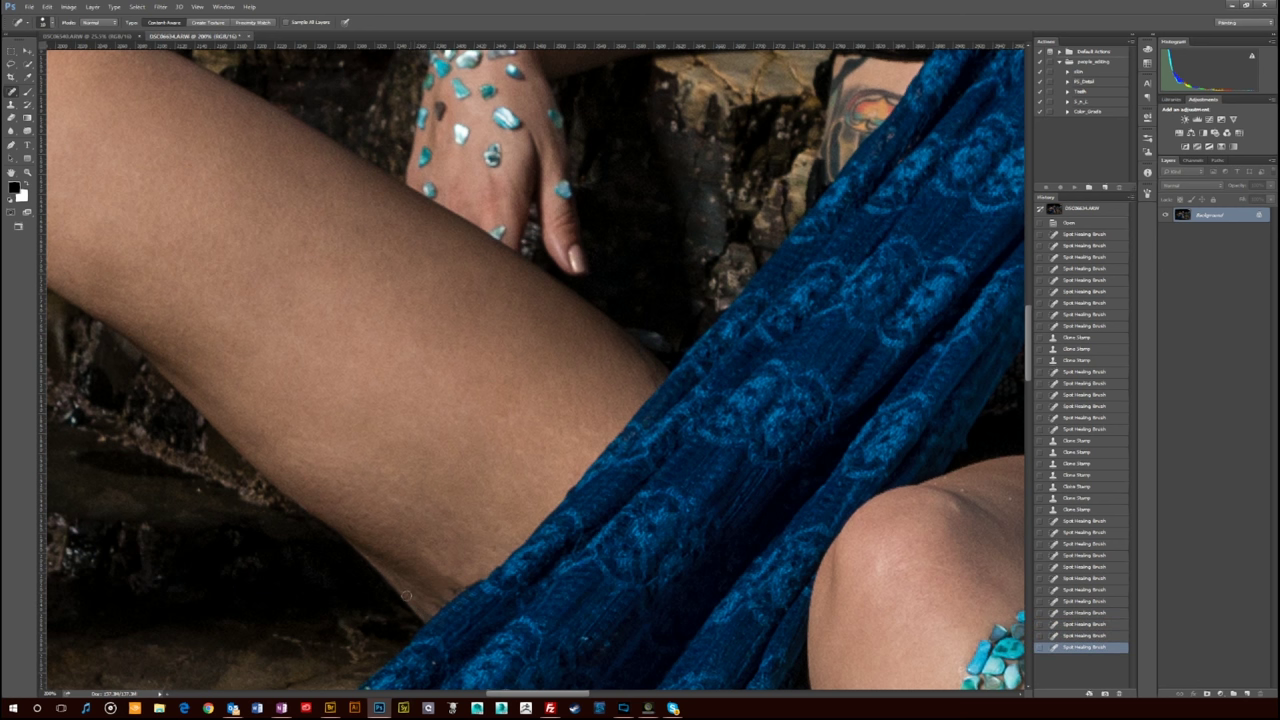
Touch up the thigh's lower edge beside the scarf with Spot Healing Brush dabs and small Clone Stamp corrections.
click(406, 595)
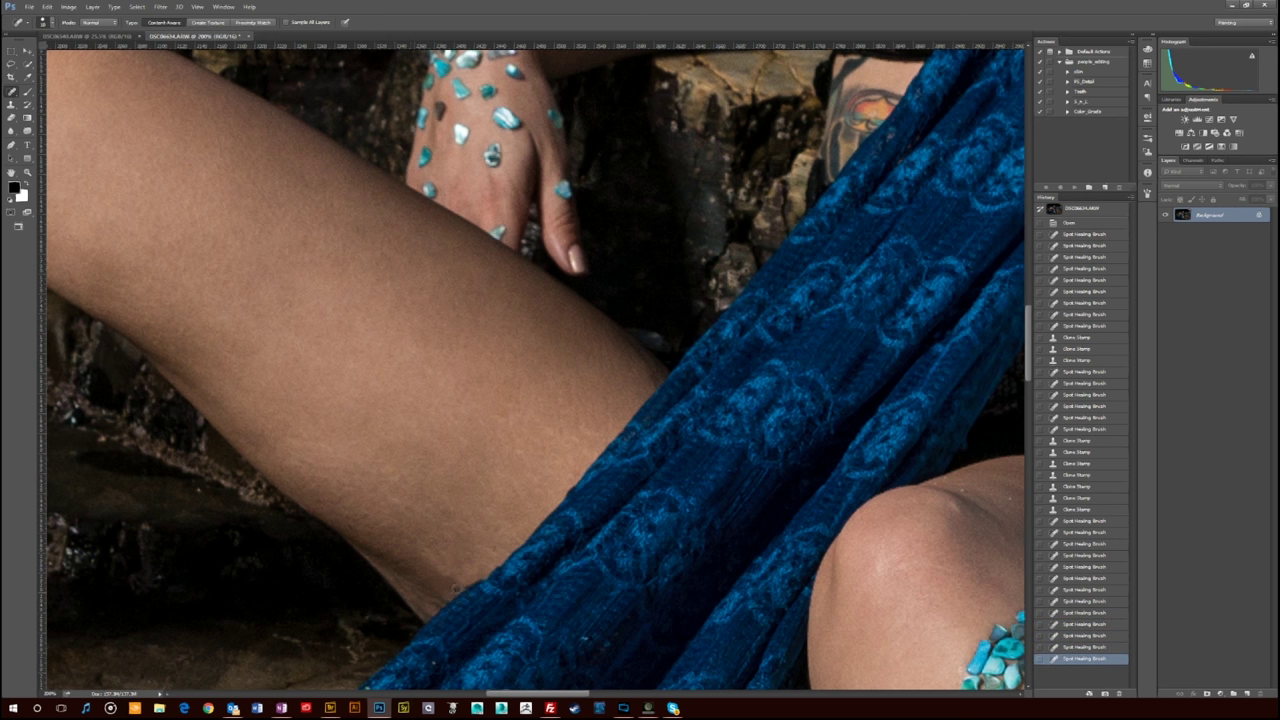
click(448, 590)
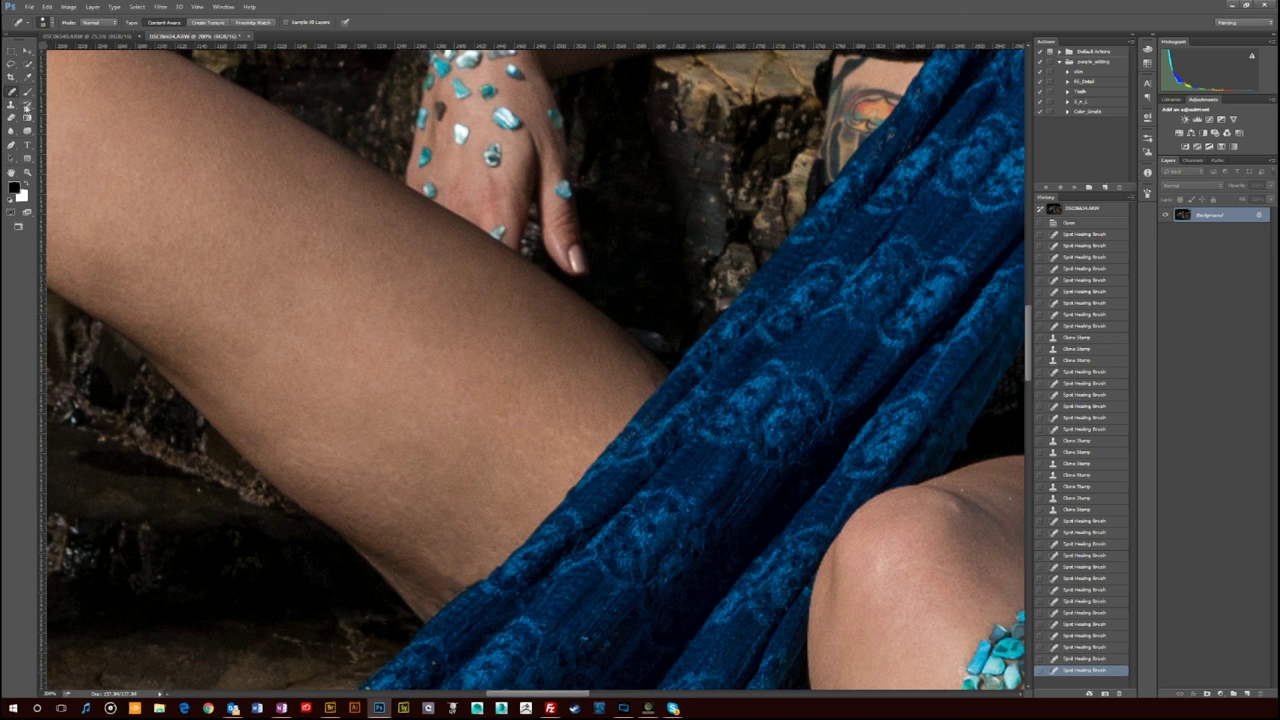
key(s)
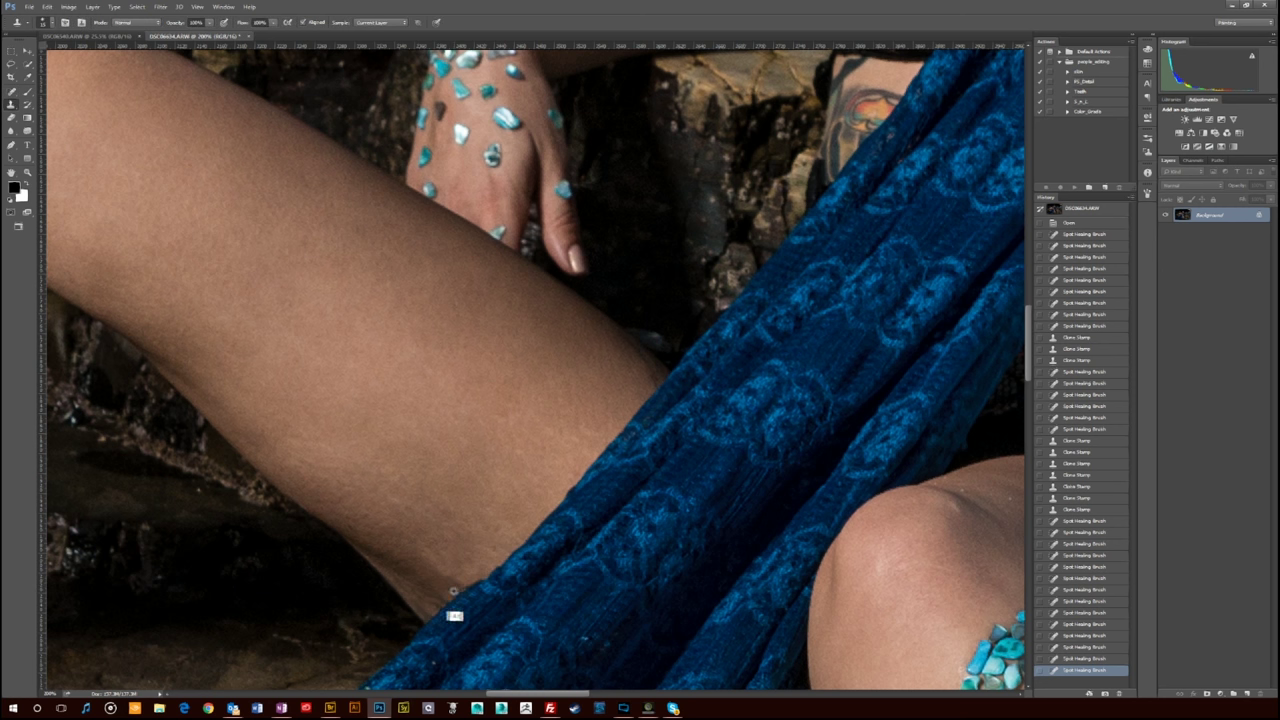
click(452, 590)
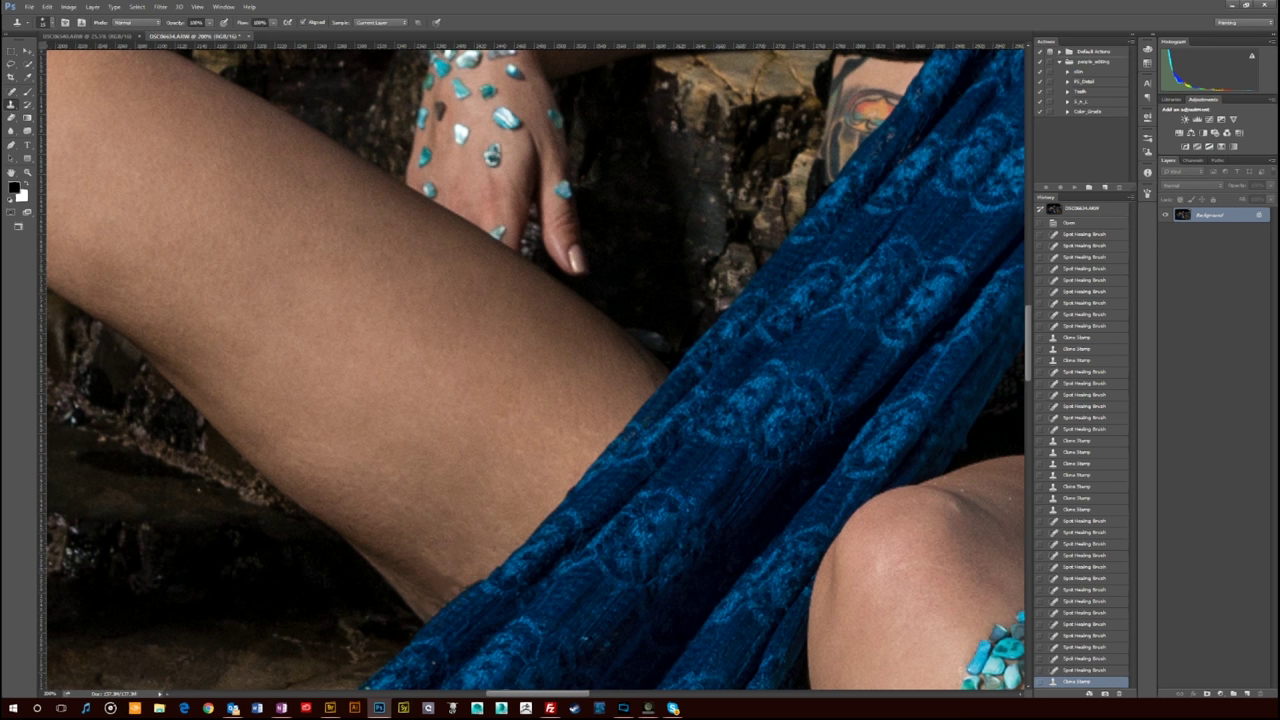
key(ctrl+z)
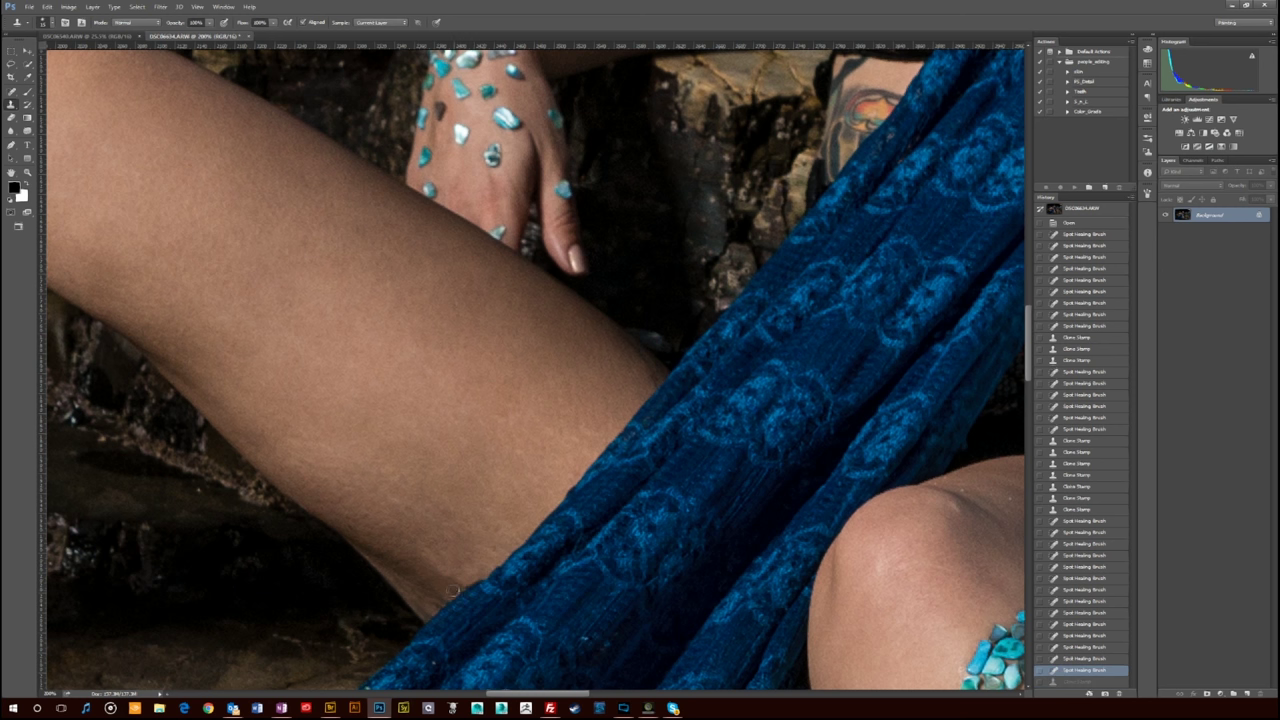
click(452, 590)
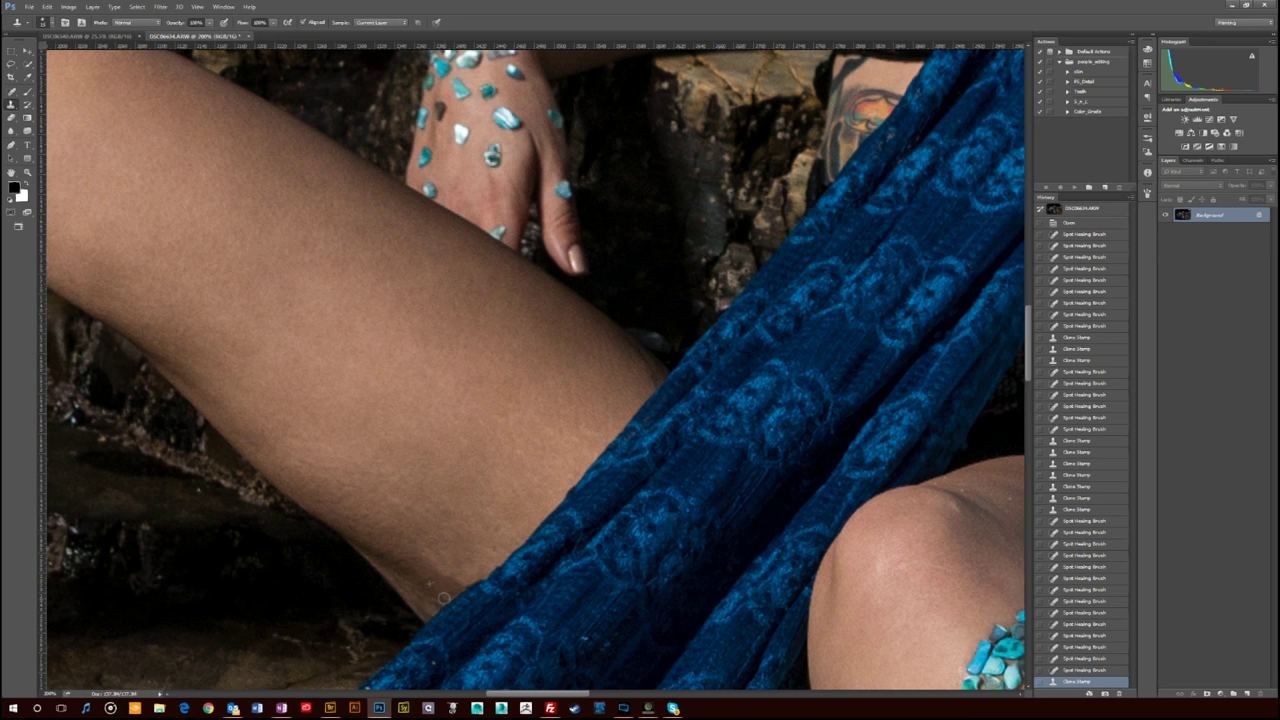
click(443, 598)
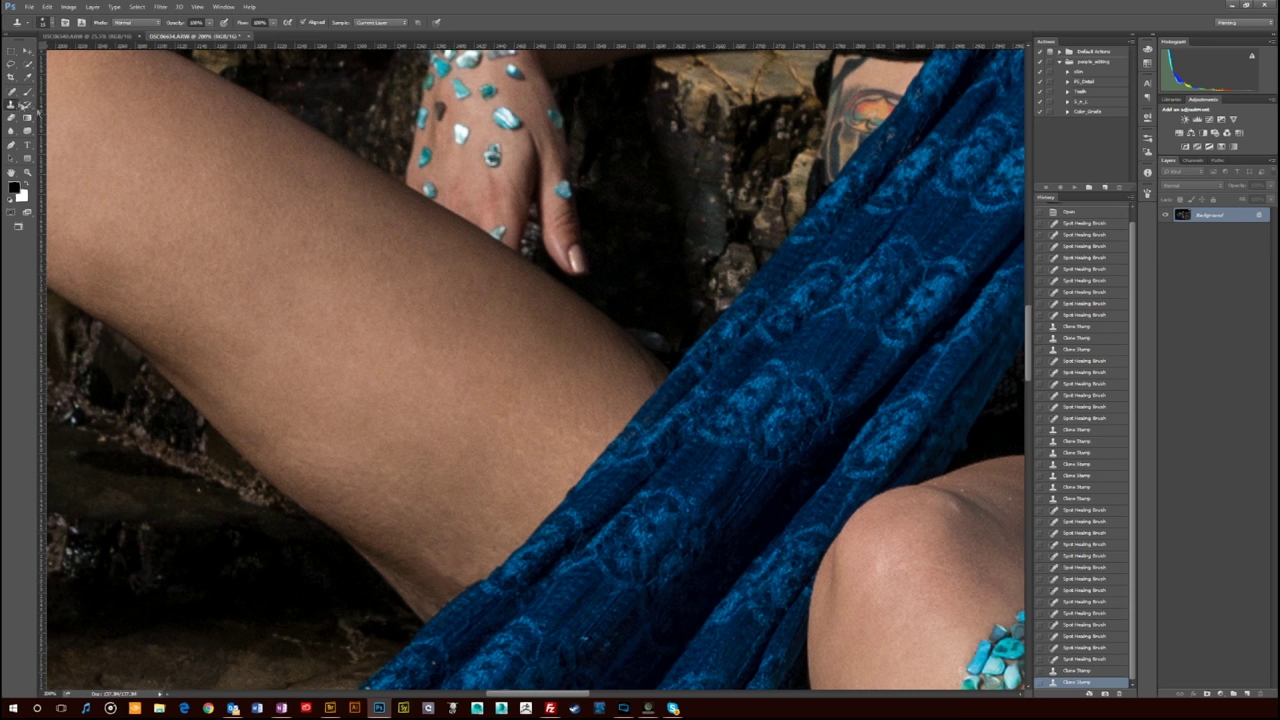
click(12, 90)
click(352, 528)
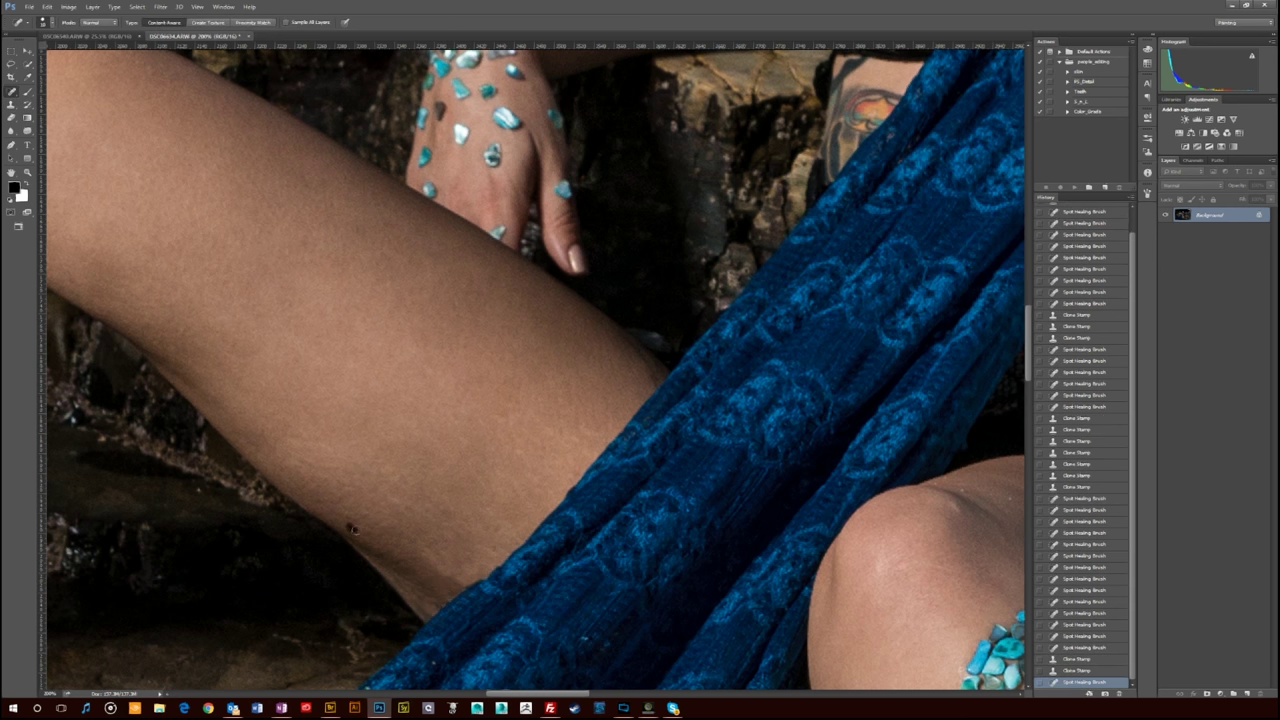
click(352, 528)
Clone clean skin over the faint tattoo marks on the waist's outer edge, just above the corset's side lacing.
key(ctrl+minus)
mouse_move(283, 417)
mouse_down()
mouse_move(551, 518)
mouse_move(600, 500)
mouse_up()
drag(425, 580, 571, 586)
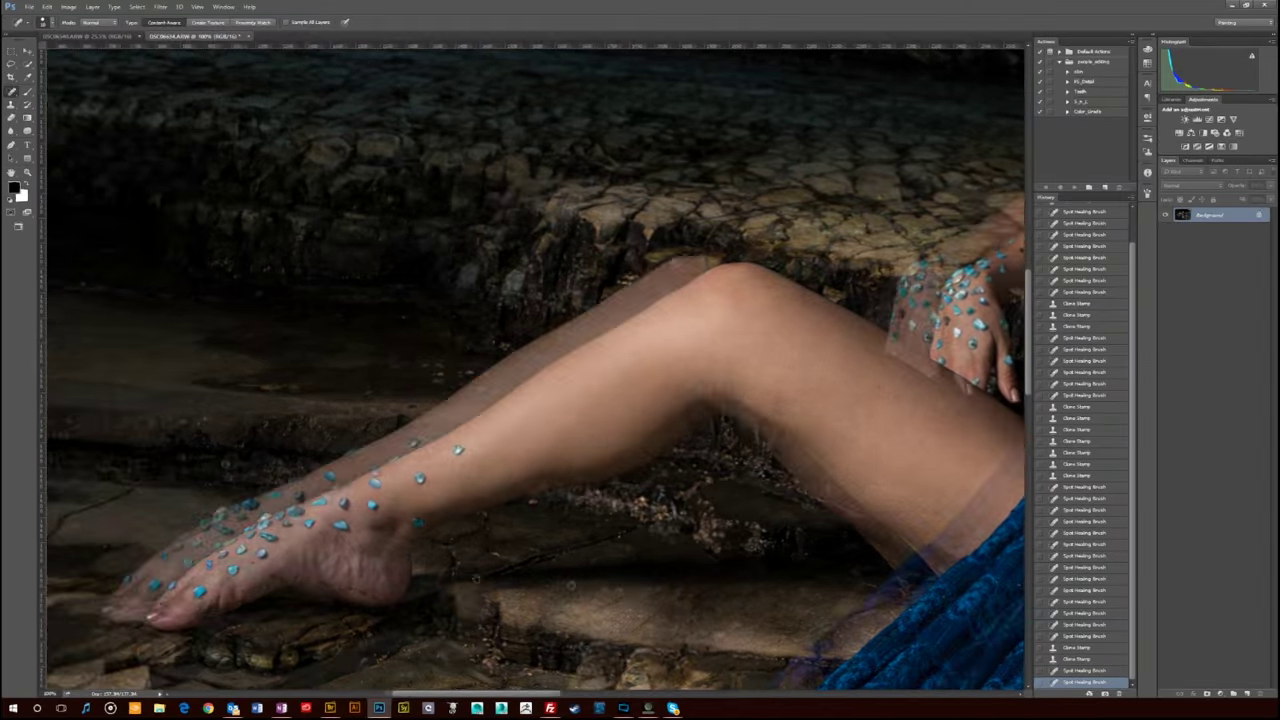
drag(920, 540, 190, 280)
drag(640, 560, 600, 330)
drag(628, 110, 634, 514)
key(ctrl+plus)
drag(707, 491, 707, 525)
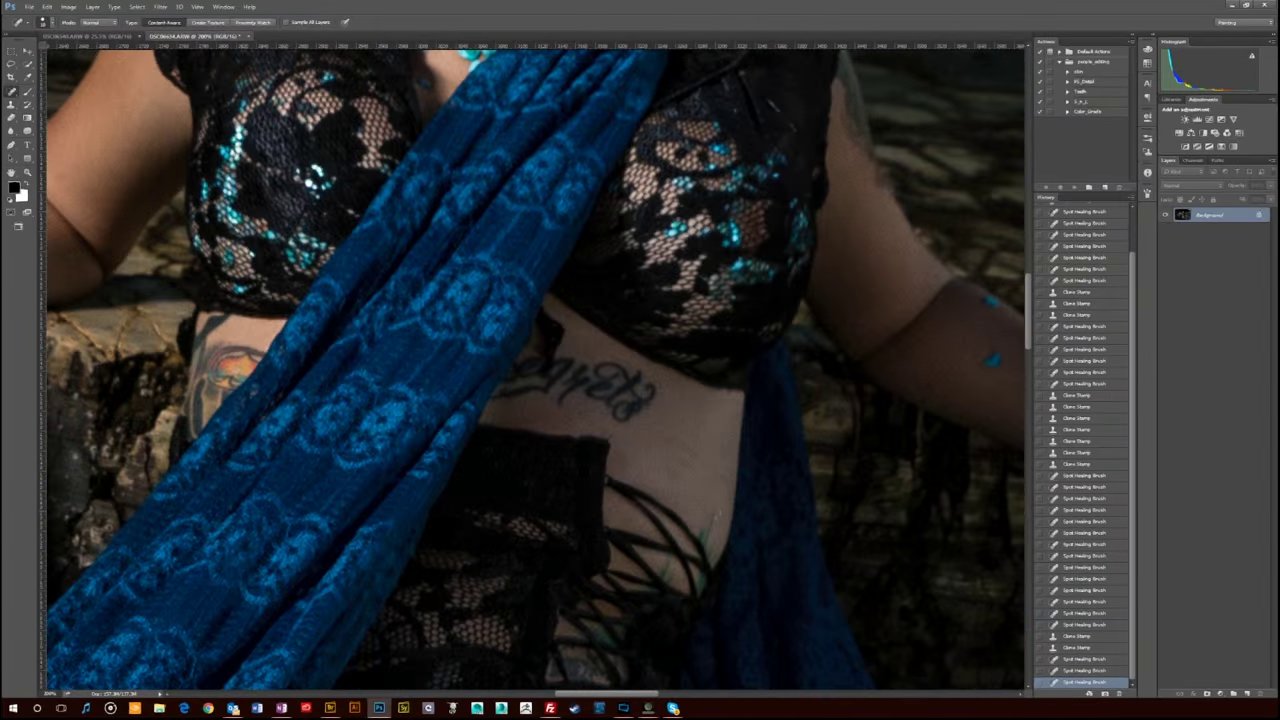
key(s)
click(703, 540)
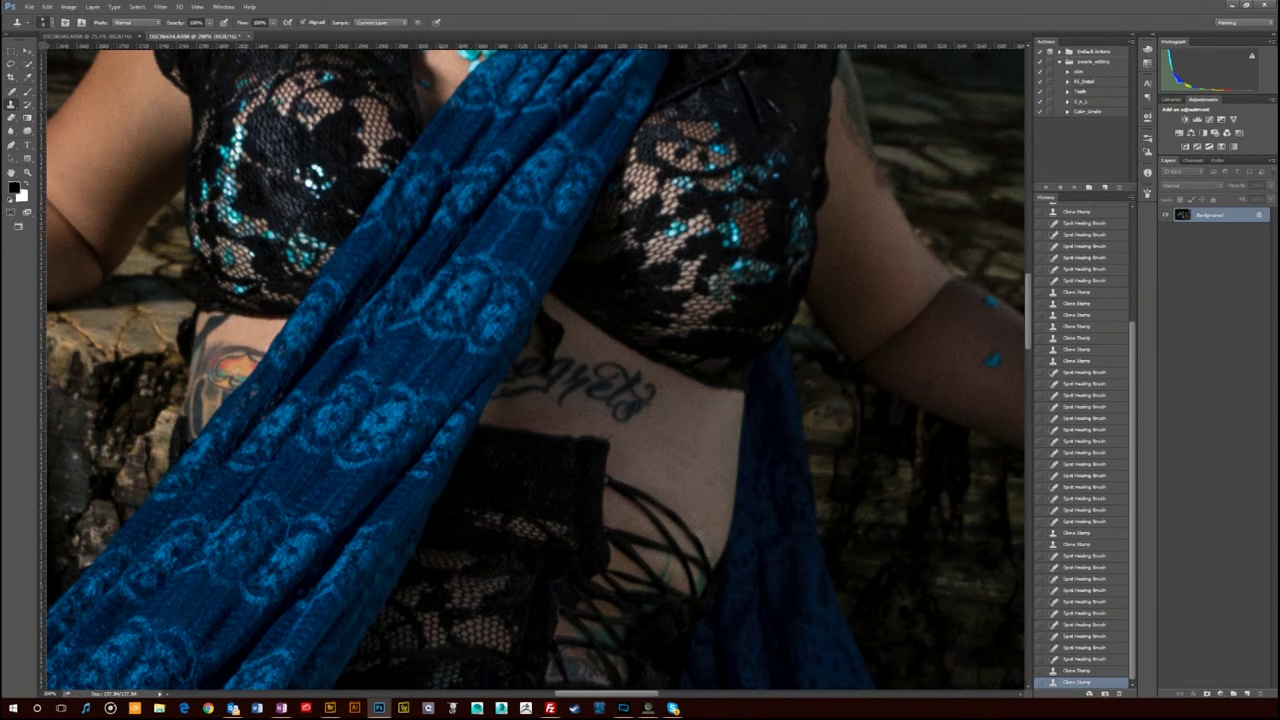
click(716, 540)
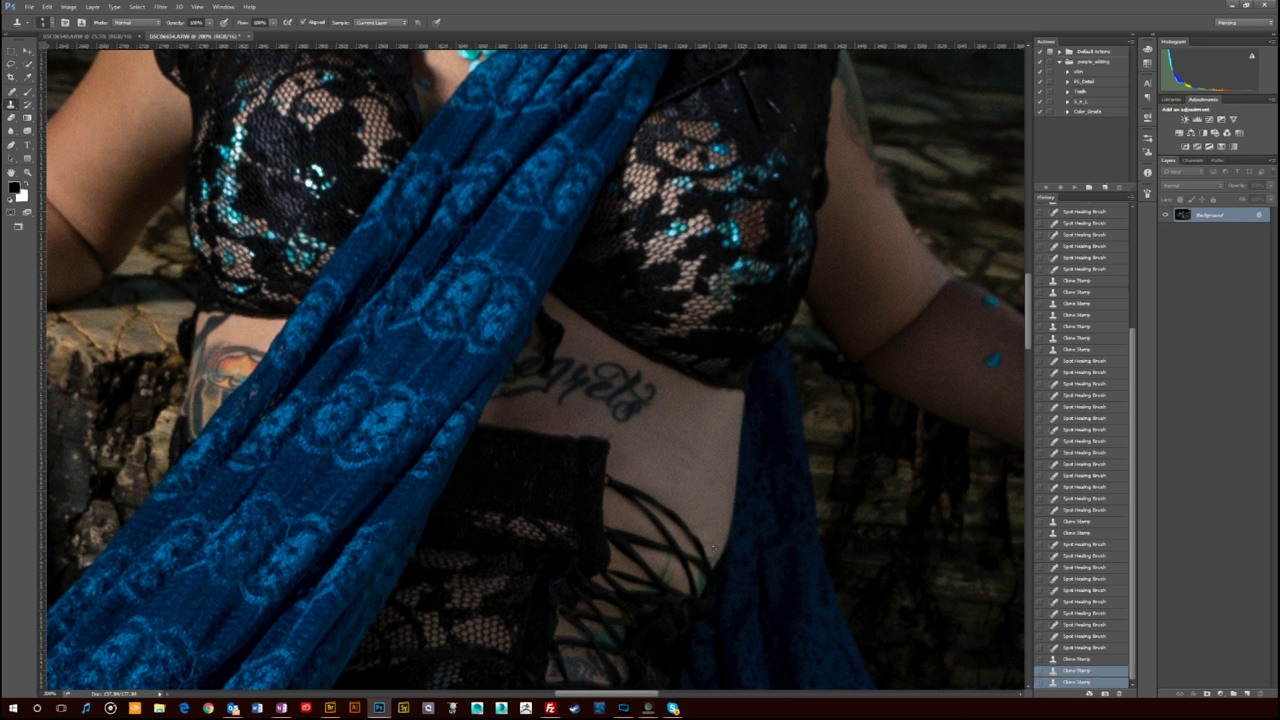
Spot heal the waist's outer edge where it meets the corset's side lacing.
click(13, 92)
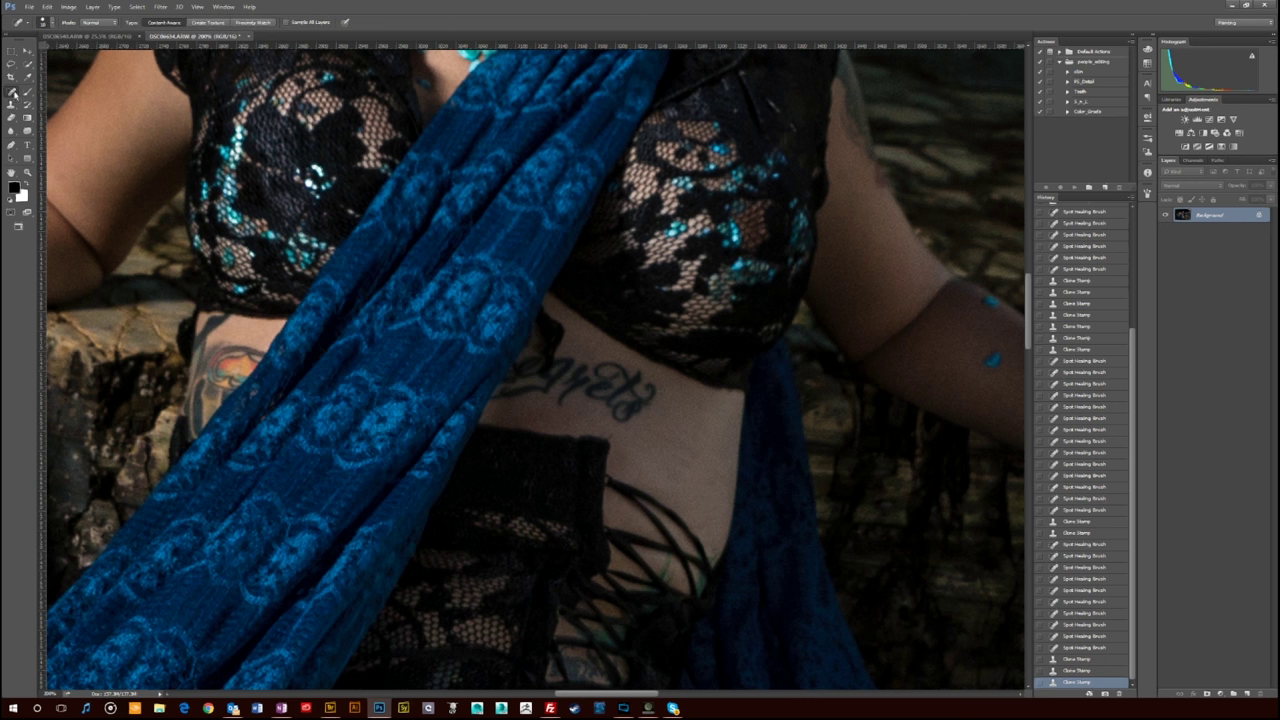
click(716, 555)
click(711, 558)
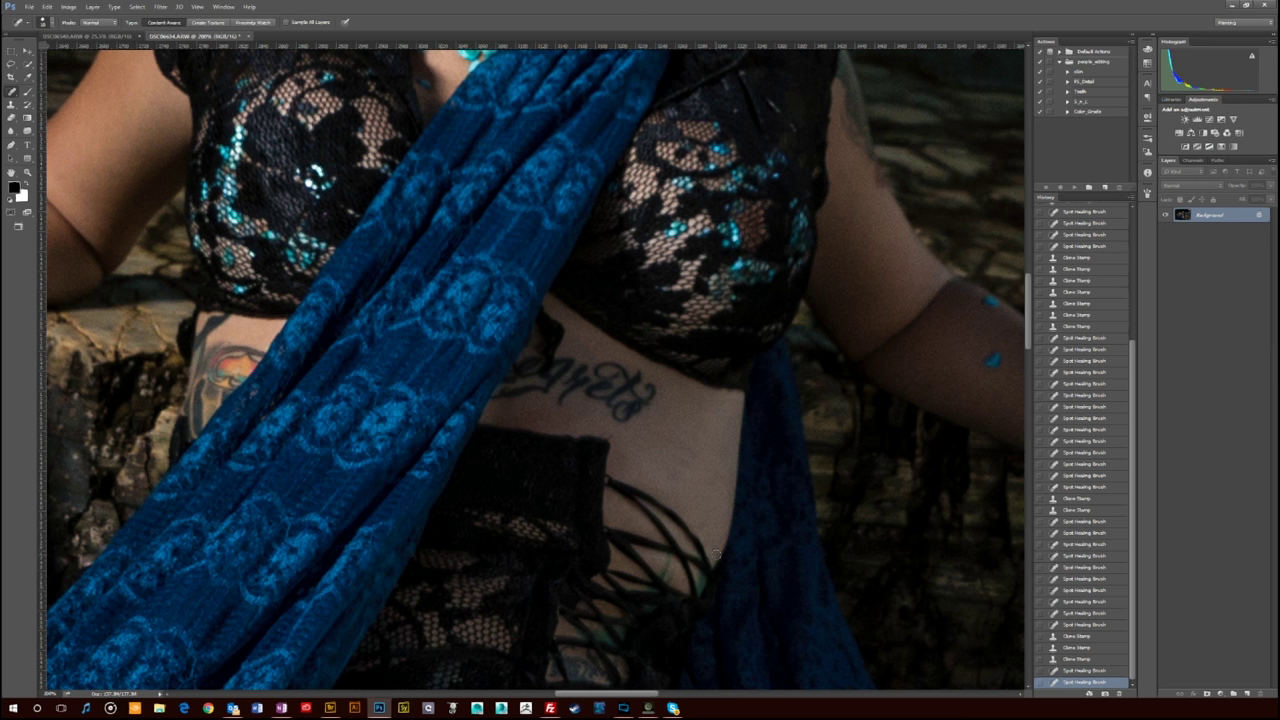
click(716, 555)
click(698, 566)
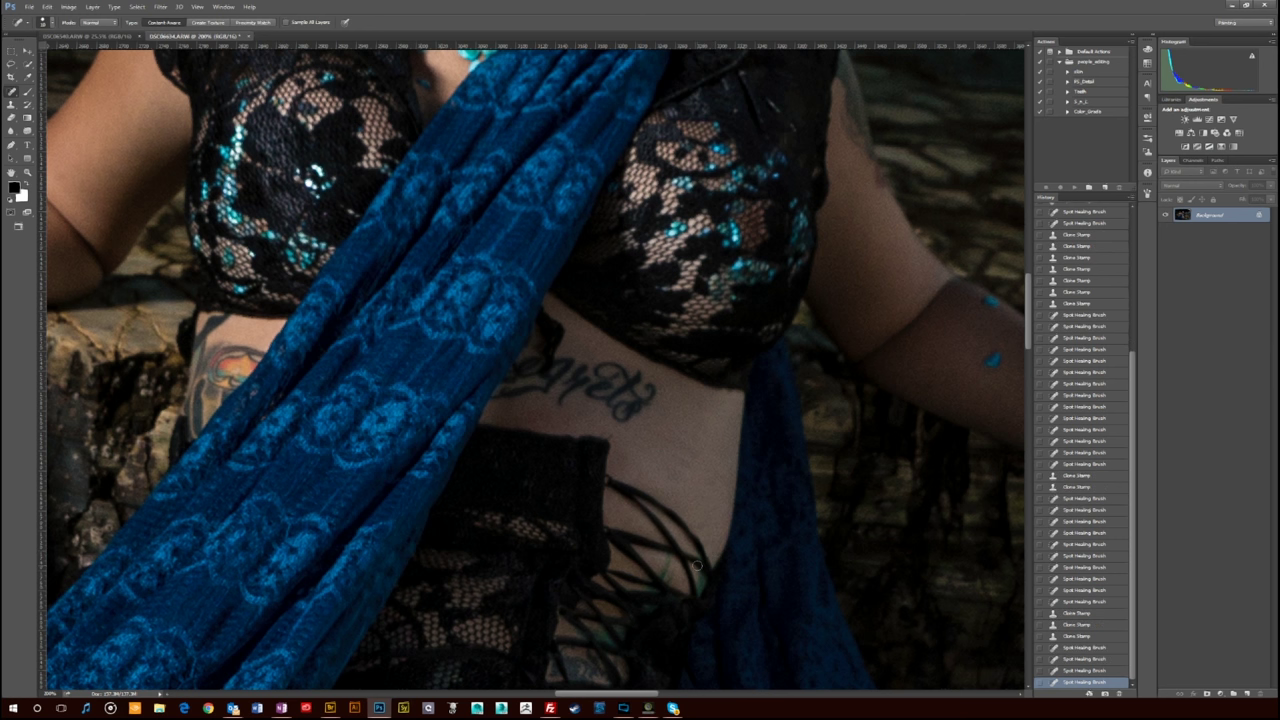
Cover the green tattoo patch at the outer end of the upper side lacing with the Clone Stamp.
click(13, 104)
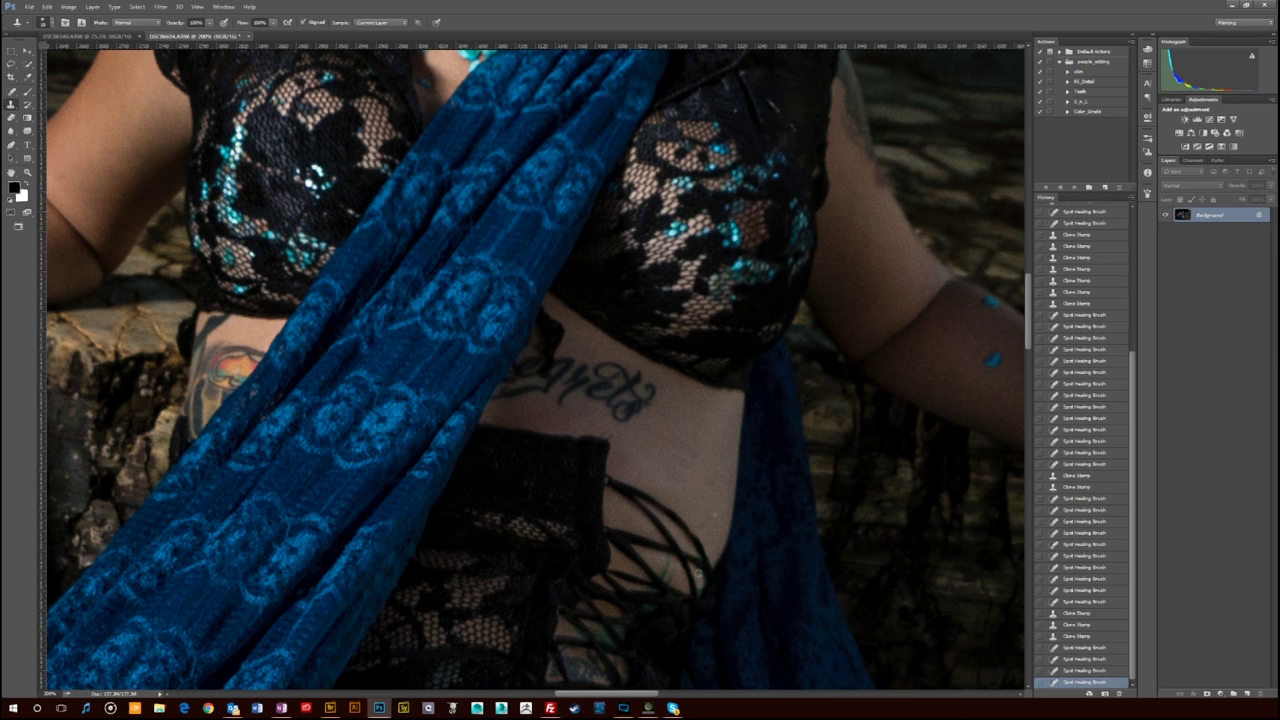
click(700, 588)
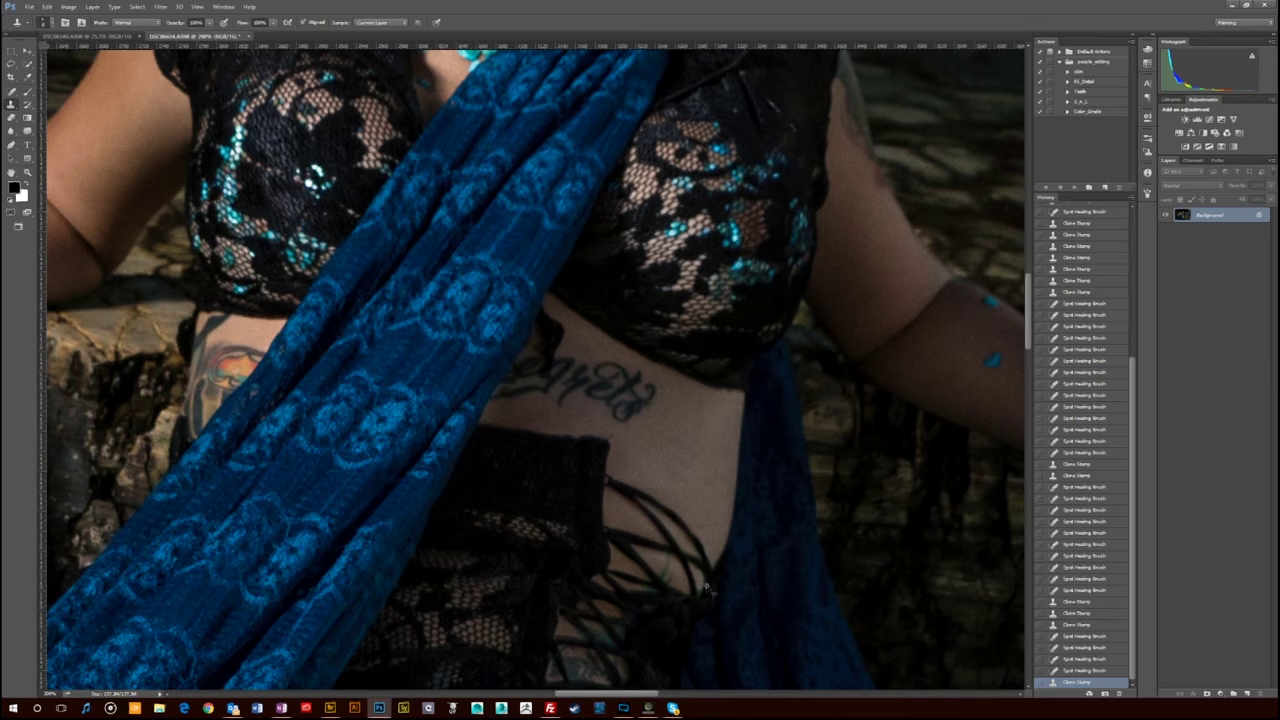
key(ctrl+plus)
drag(788, 594, 745, 524)
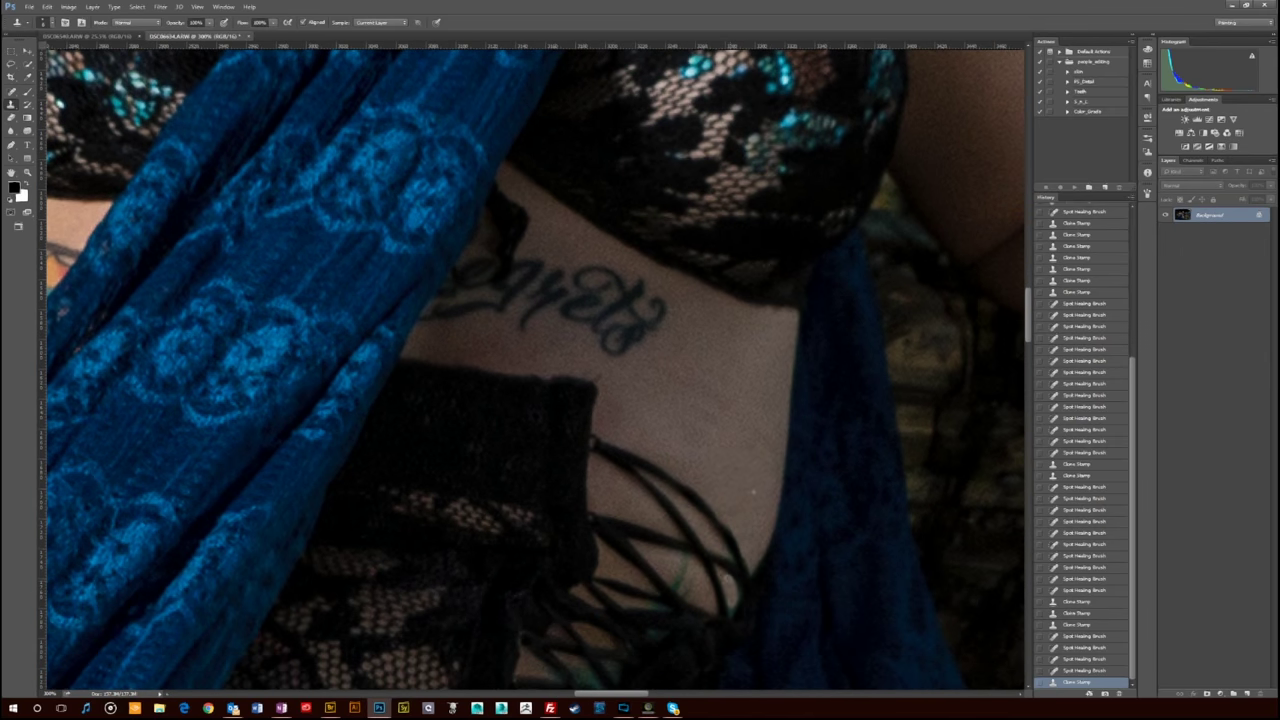
click(727, 577)
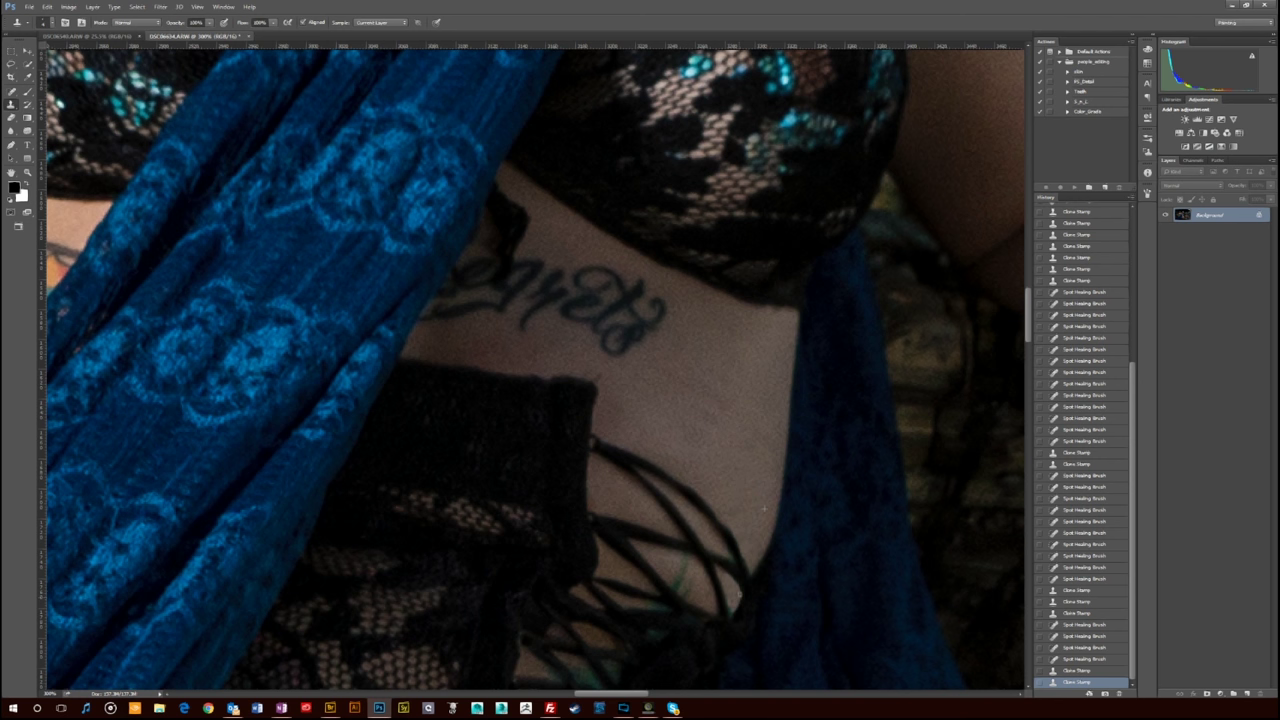
click(732, 613)
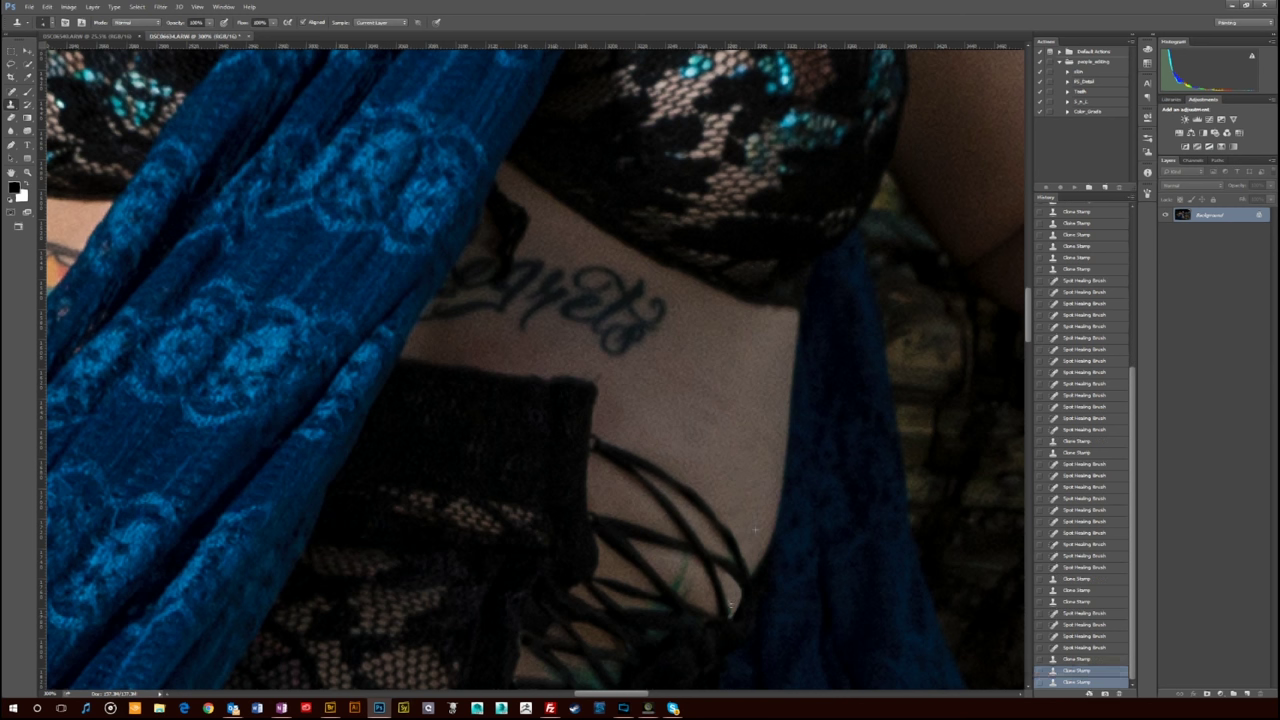
click(730, 616)
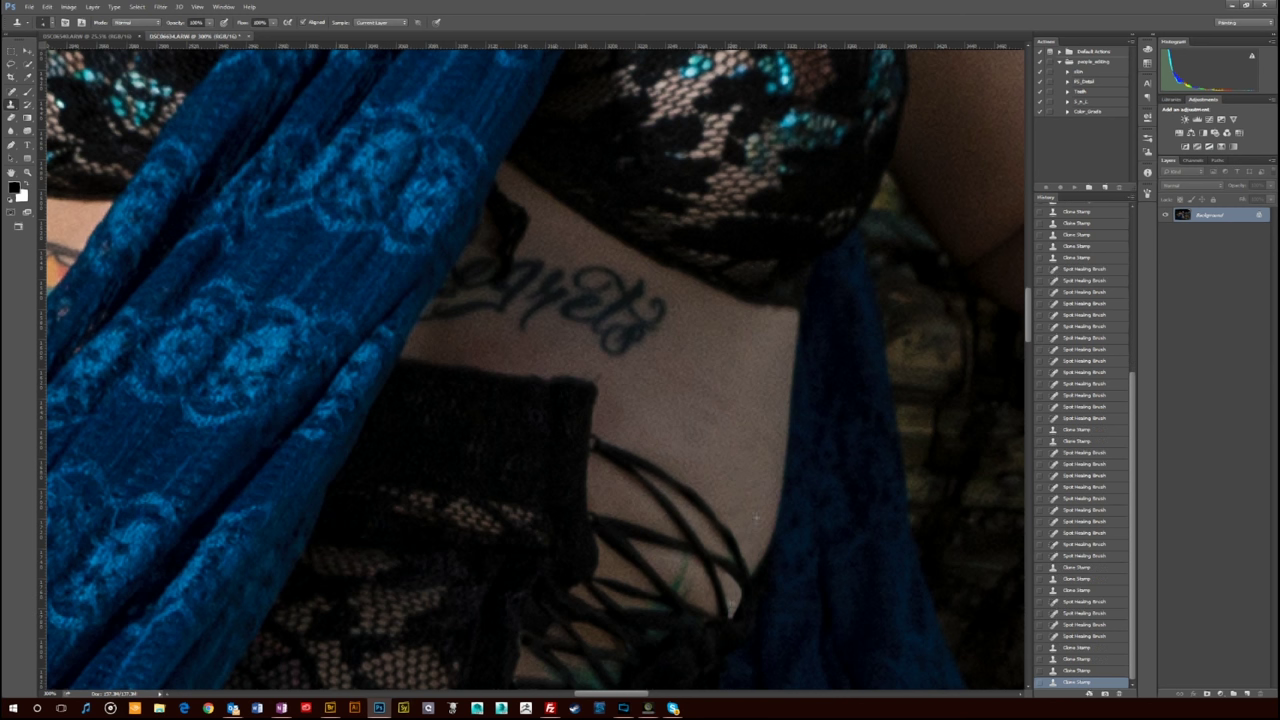
Clean up the skin and dark cloth edge around the outer tip of the upper lacing with Clone Stamp dabs.
click(738, 592)
click(736, 597)
click(736, 599)
click(744, 594)
click(774, 584)
click(769, 576)
click(766, 572)
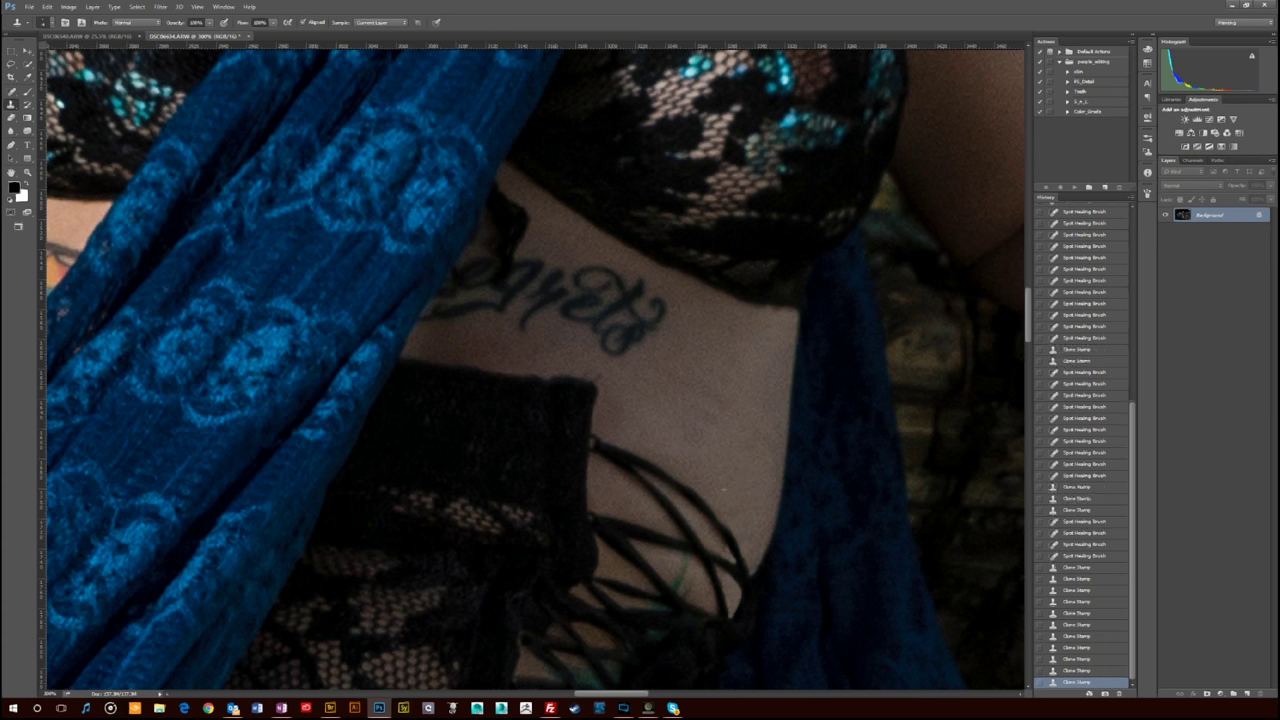
Clone skin along the outer side of the uppermost curved lacing cord.
click(724, 489)
click(727, 492)
click(730, 496)
click(733, 500)
click(735, 501)
Remove the green tattoo line between the upper lacing cords with the Spot Healing Brush and Clone Stamp.
key(j)
click(684, 571)
click(678, 583)
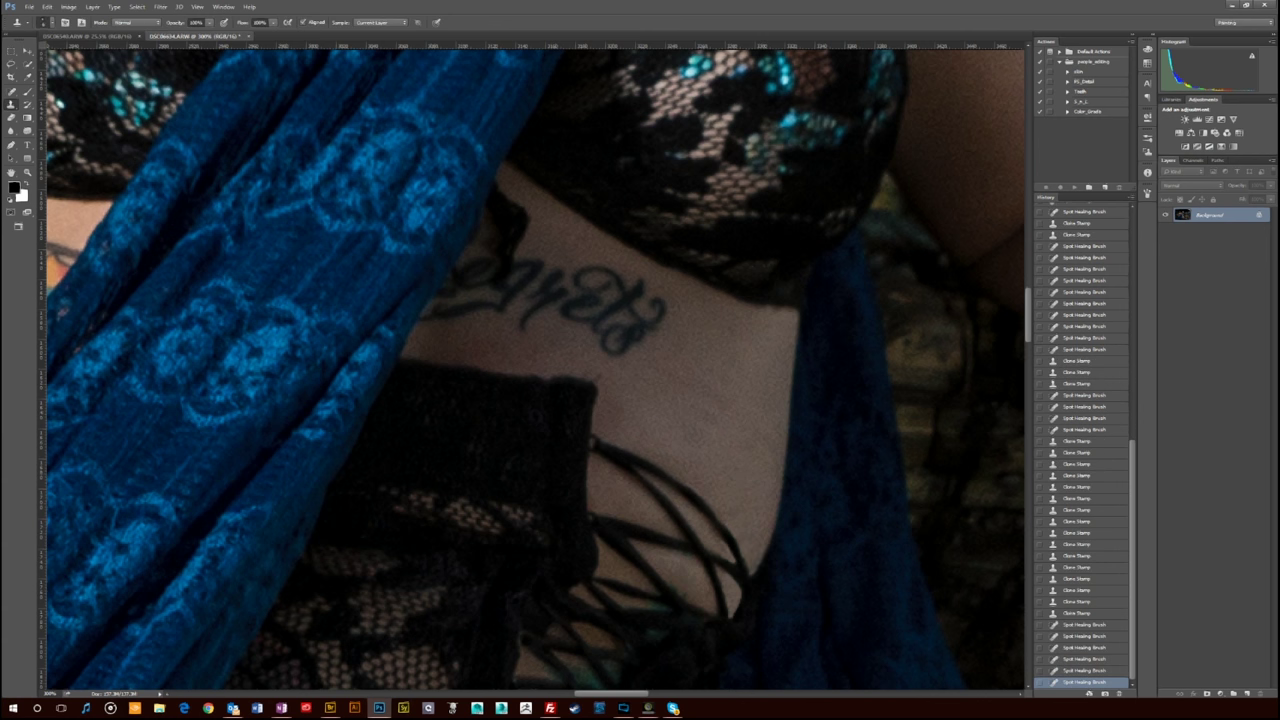
click(677, 592)
click(677, 567)
click(686, 581)
click(733, 575)
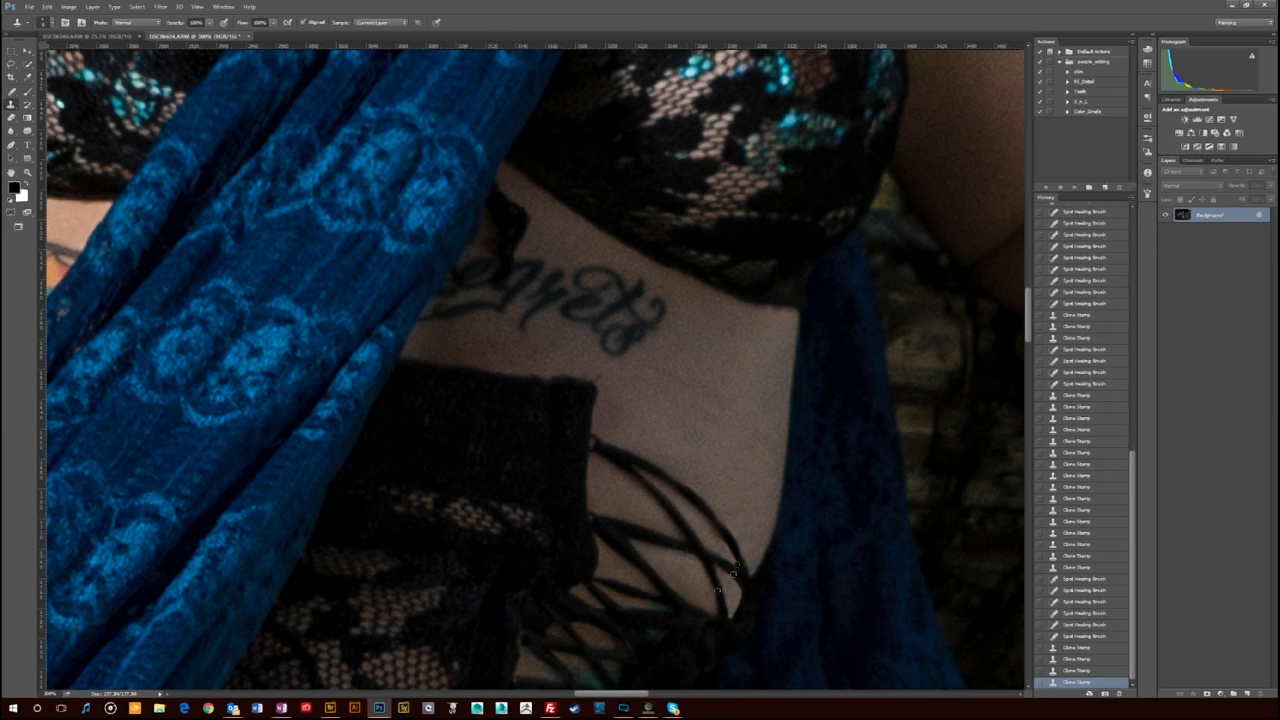
Clone skin over the remaining tattoo tint in the narrow gap between the crossed upper lacing cords.
drag(636, 630, 650, 578)
click(671, 560)
click(676, 556)
click(674, 560)
click(670, 566)
click(668, 572)
Clone skin over the green tattoo parts in the middle openings of the corset's side lacing.
drag(658, 625, 641, 534)
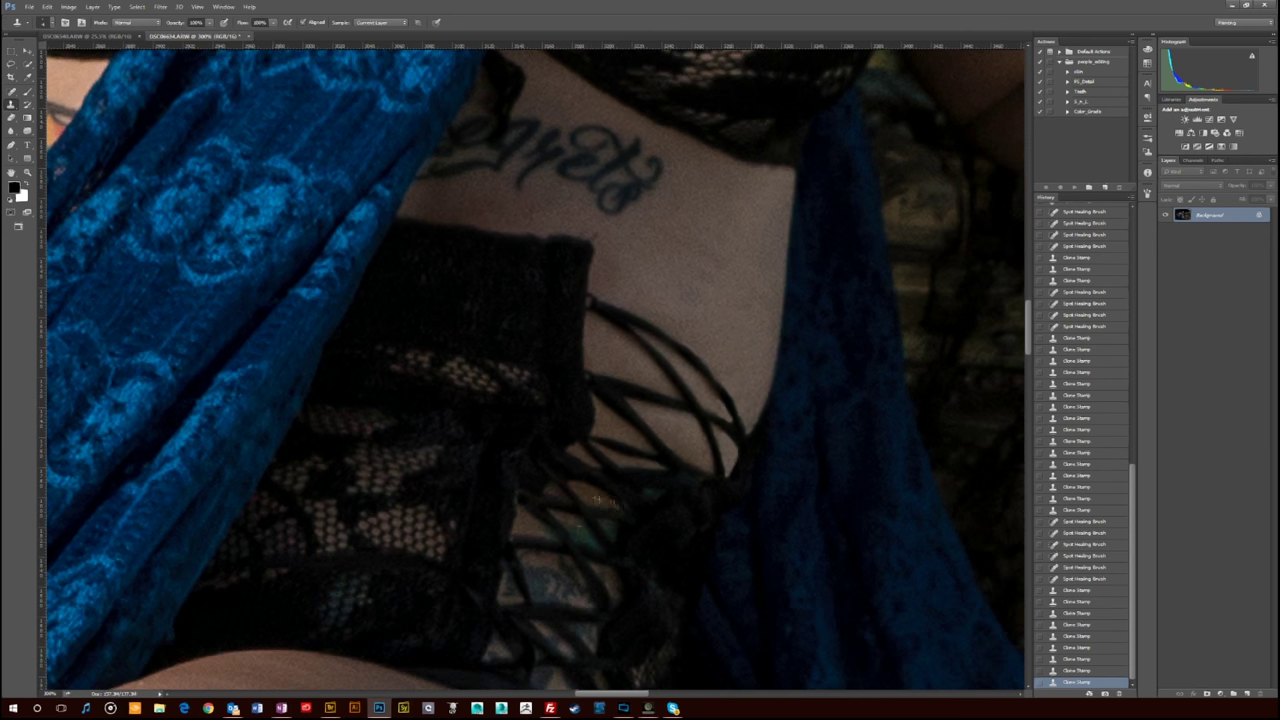
click(543, 553)
click(556, 538)
click(563, 540)
click(584, 531)
click(587, 534)
click(588, 537)
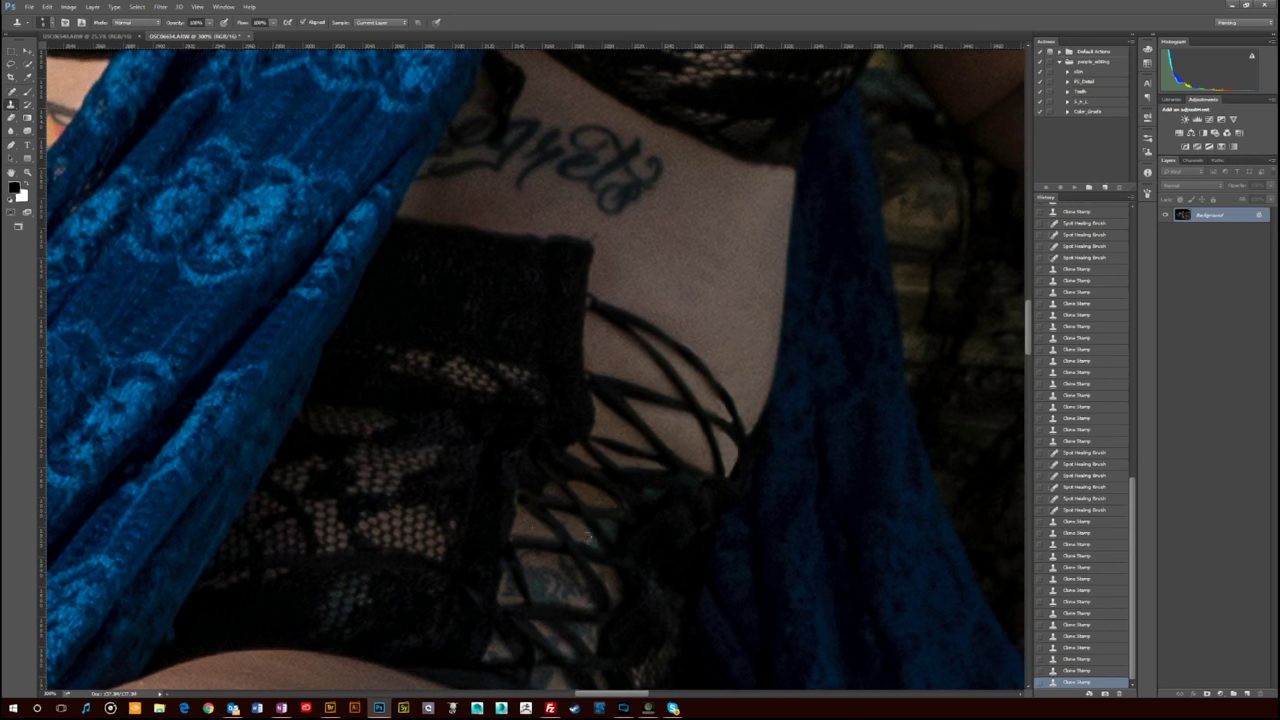
Undo the stray Clone Stamp dab, sample a new source by the corset edge and clone along the middle lacing cord.
click(627, 578)
key(ctrl+z)
click(566, 562)
click(560, 560)
alt+click(527, 550)
click(556, 556)
click(562, 560)
click(568, 564)
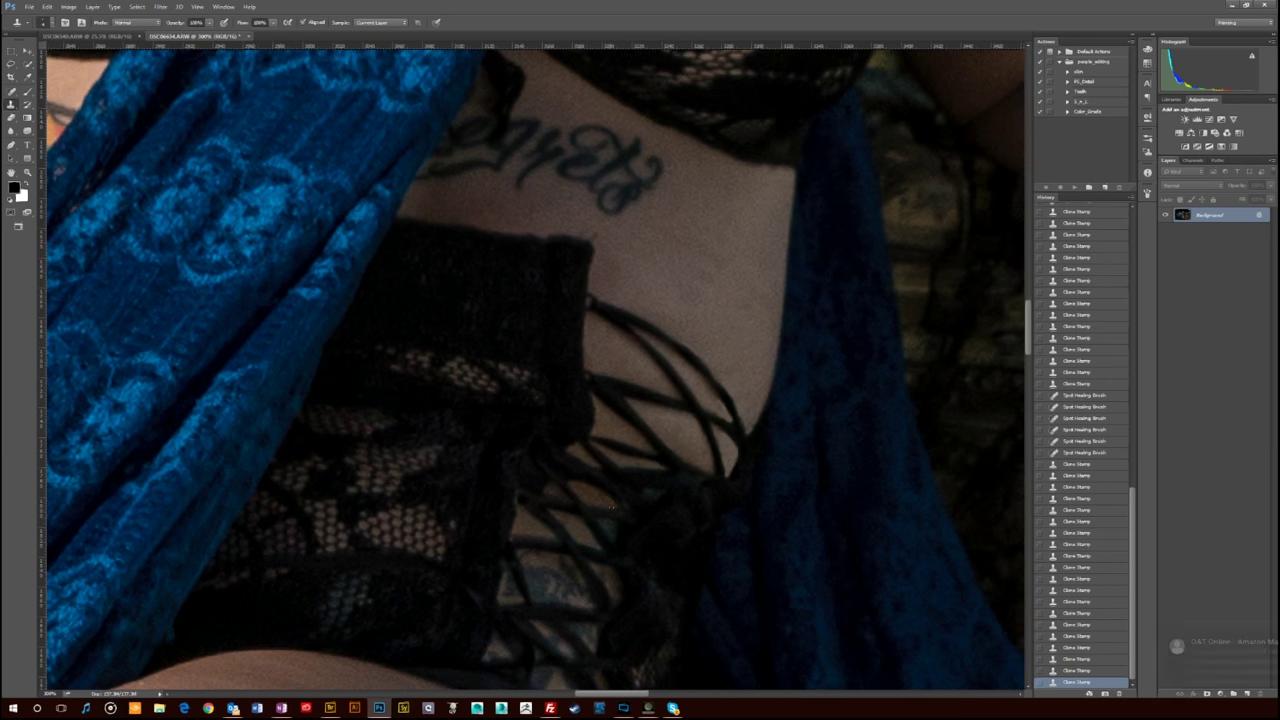
Clone over the tattoo colour around the outer ends of the middle lacing cords.
click(594, 521)
click(598, 524)
click(608, 552)
click(593, 519)
click(594, 519)
click(598, 522)
click(602, 576)
click(607, 548)
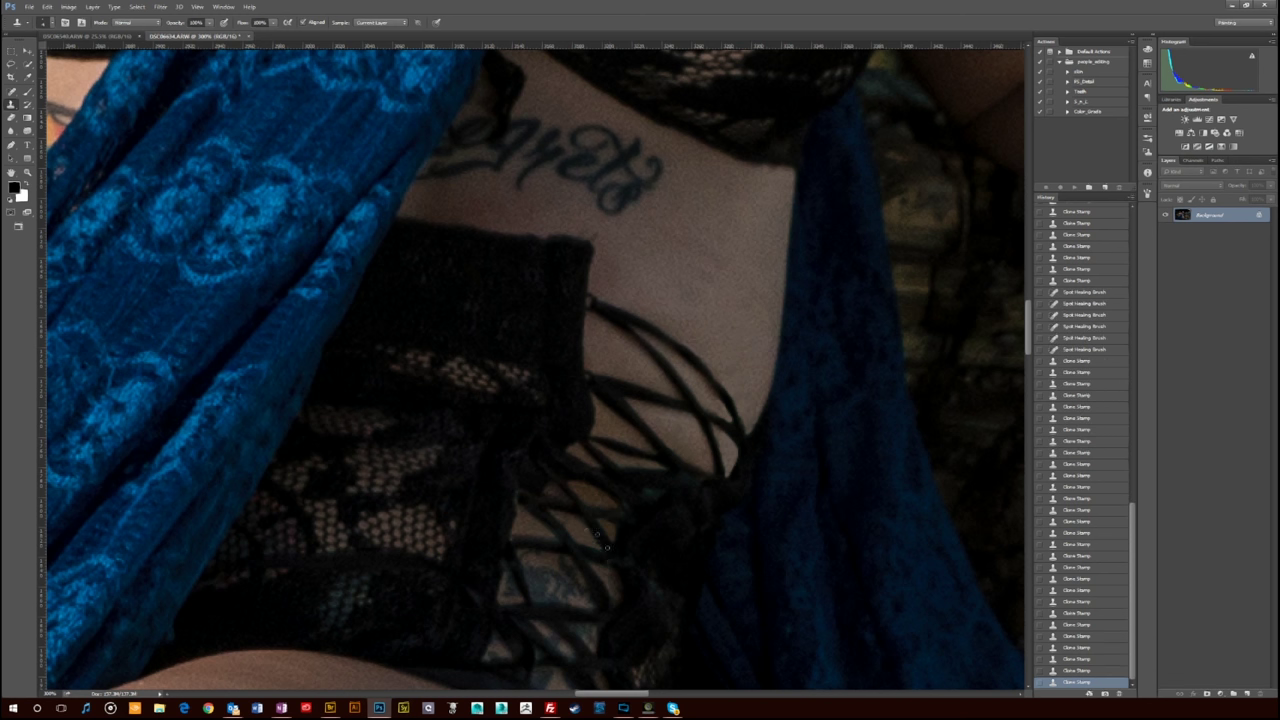
click(553, 573)
Spot heal the tattooed skin in the middle lacing opening next to the corset edge.
key(j)
click(550, 574)
click(546, 573)
click(539, 574)
click(531, 571)
click(545, 557)
Stamp clean skin over the blue tattoo area in the large opening below the middle lacing cords.
key(s)
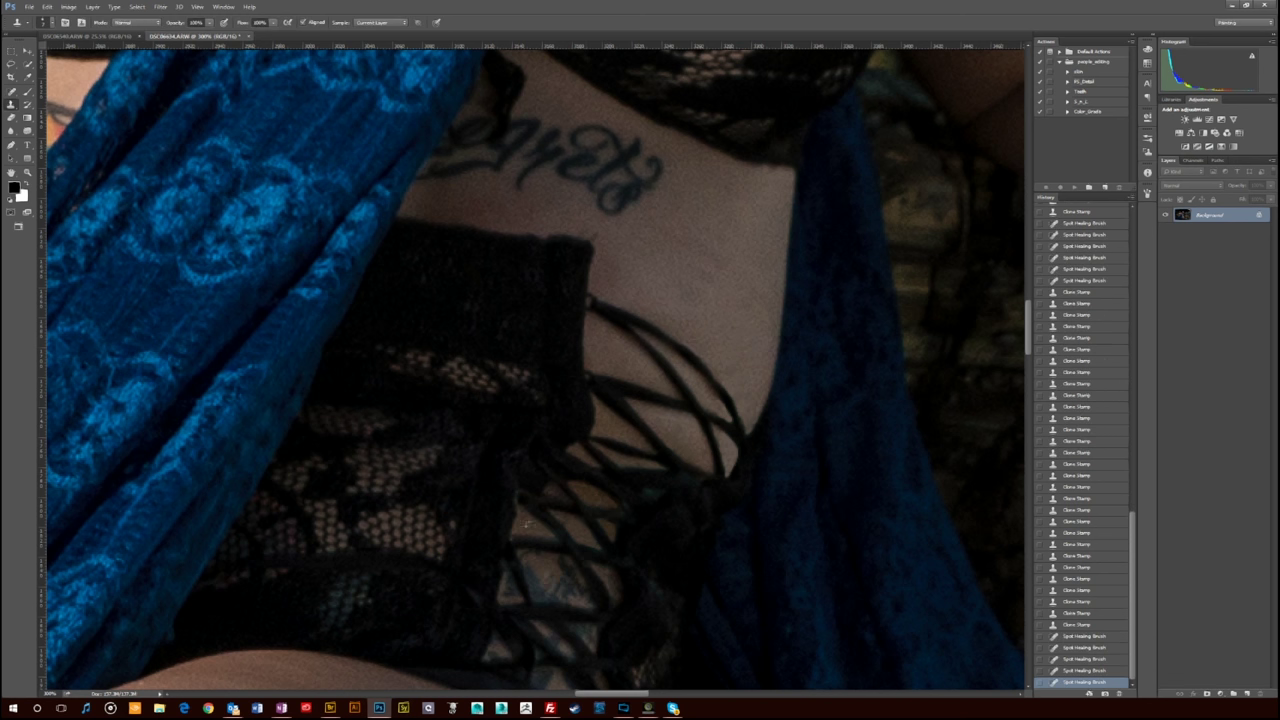
click(577, 556)
click(578, 622)
click(560, 588)
click(577, 558)
click(579, 540)
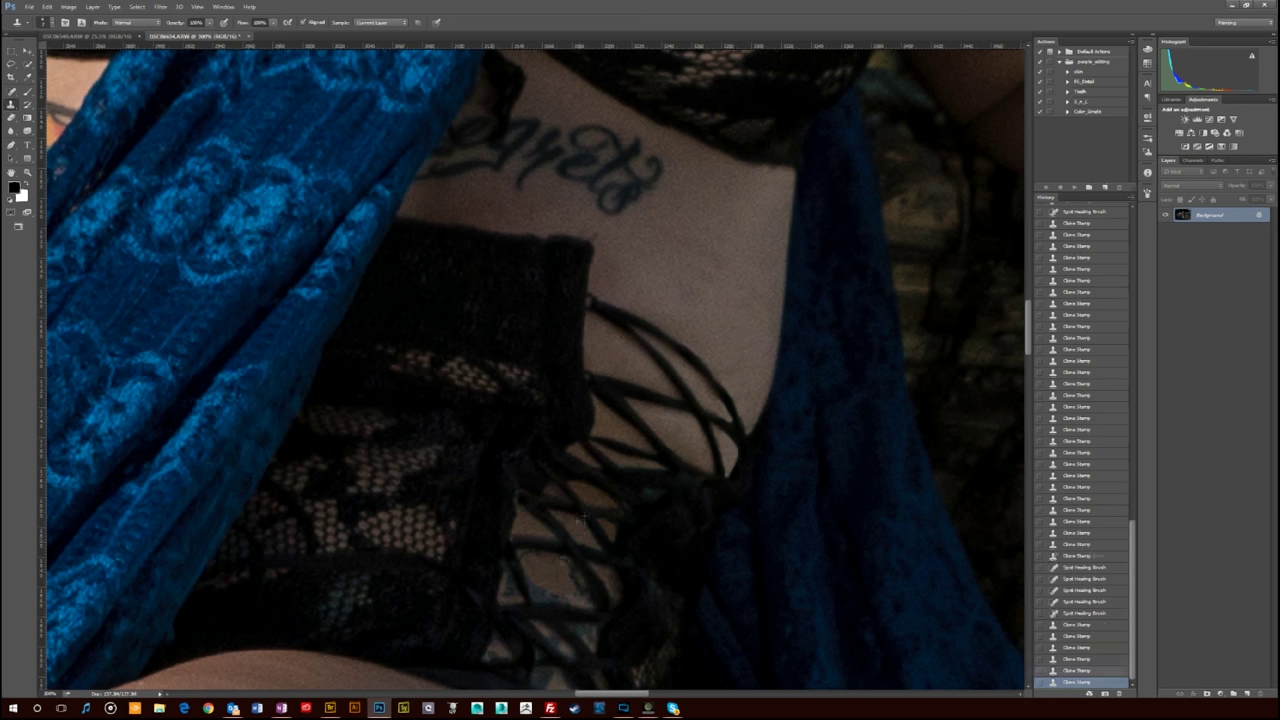
Extend the cloned skin across the upper part of the large lacing opening toward the corset edge.
click(583, 556)
click(581, 554)
click(579, 553)
click(575, 573)
click(568, 564)
click(562, 570)
click(551, 577)
click(532, 580)
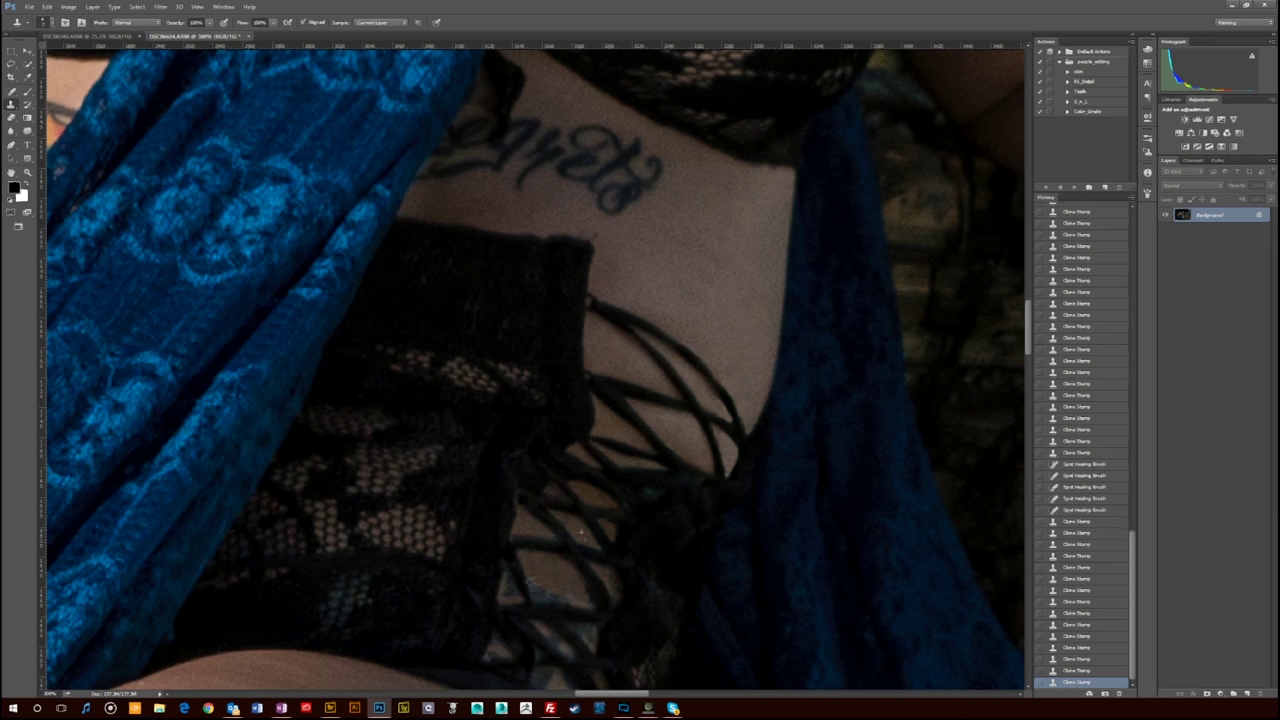
Resample clean skin and clone it over the tattoo remnants in the lower part of the large lacing opening.
click(532, 580)
click(538, 582)
alt+click(571, 557)
click(567, 602)
click(556, 600)
click(575, 597)
click(592, 589)
click(612, 585)
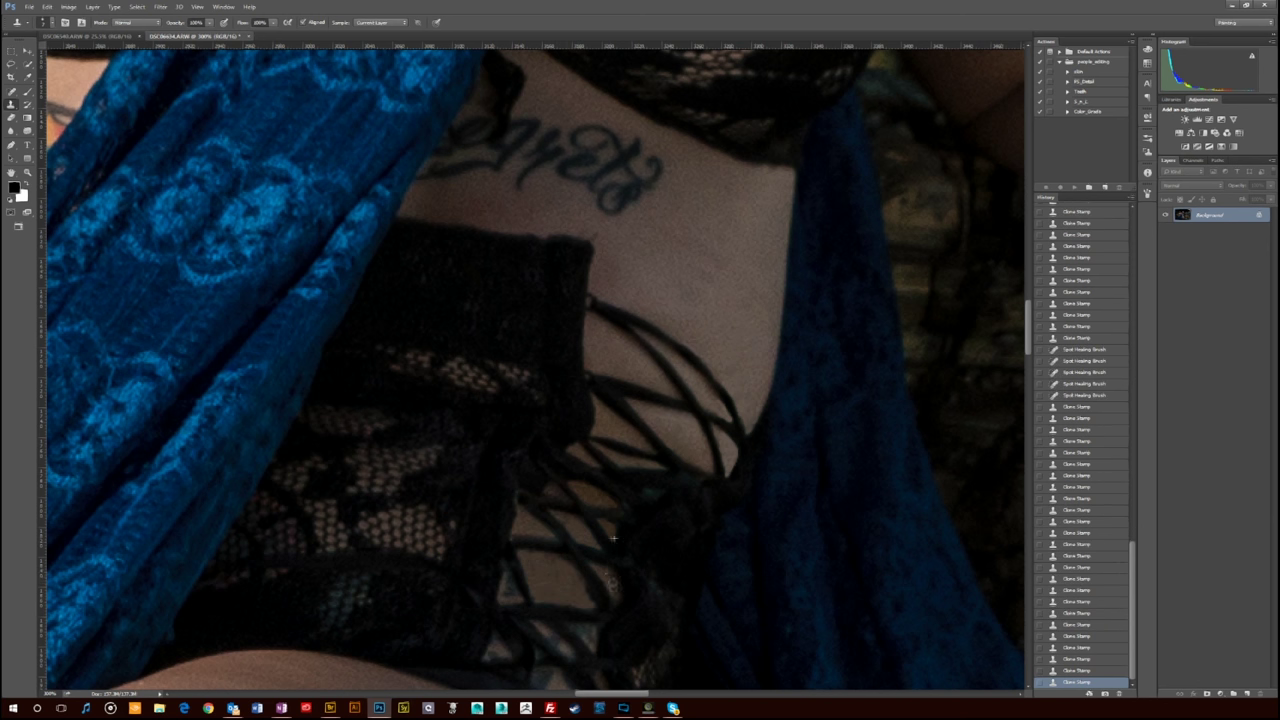
click(612, 583)
key(ctrl+alt+z)
key(ctrl+alt+z)
click(617, 603)
key(ctrl+alt+z)
Clone skin over the tattoo in the lowest openings of the corset's side lacing, just above the thigh.
drag(603, 606, 610, 490)
click(556, 588)
click(558, 592)
click(550, 560)
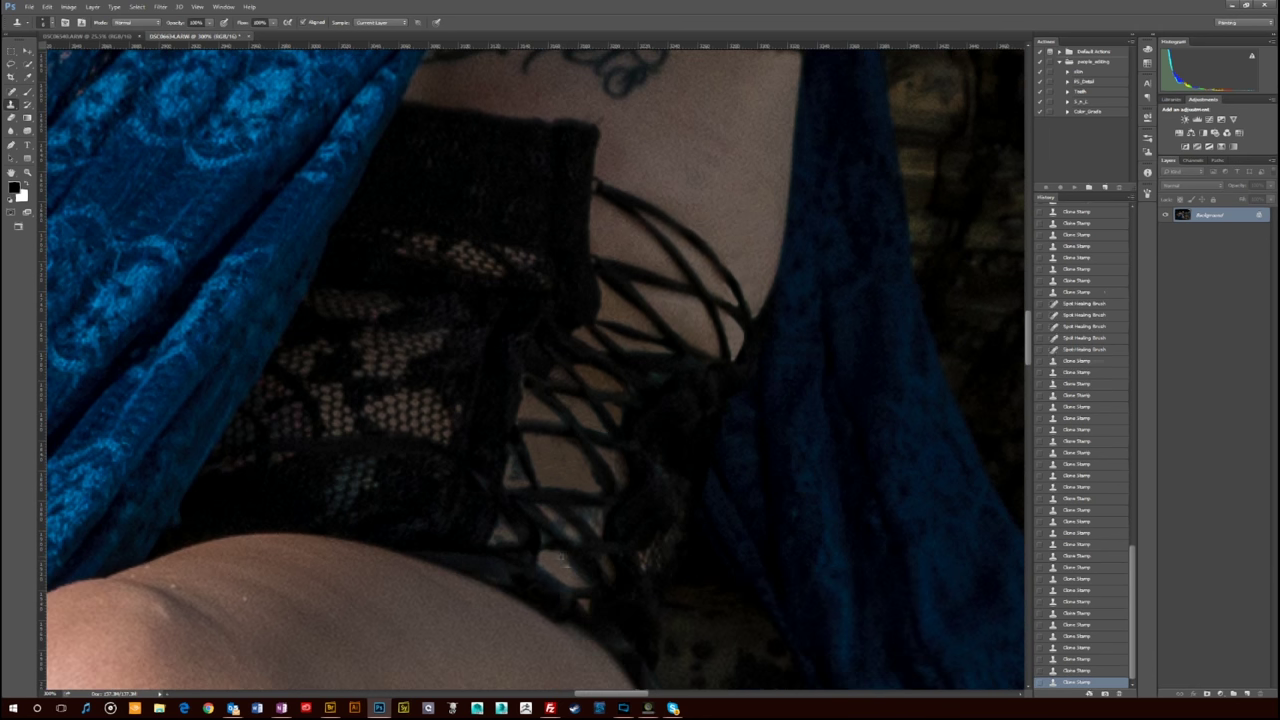
click(557, 574)
click(577, 577)
click(576, 572)
click(563, 526)
click(586, 553)
click(594, 512)
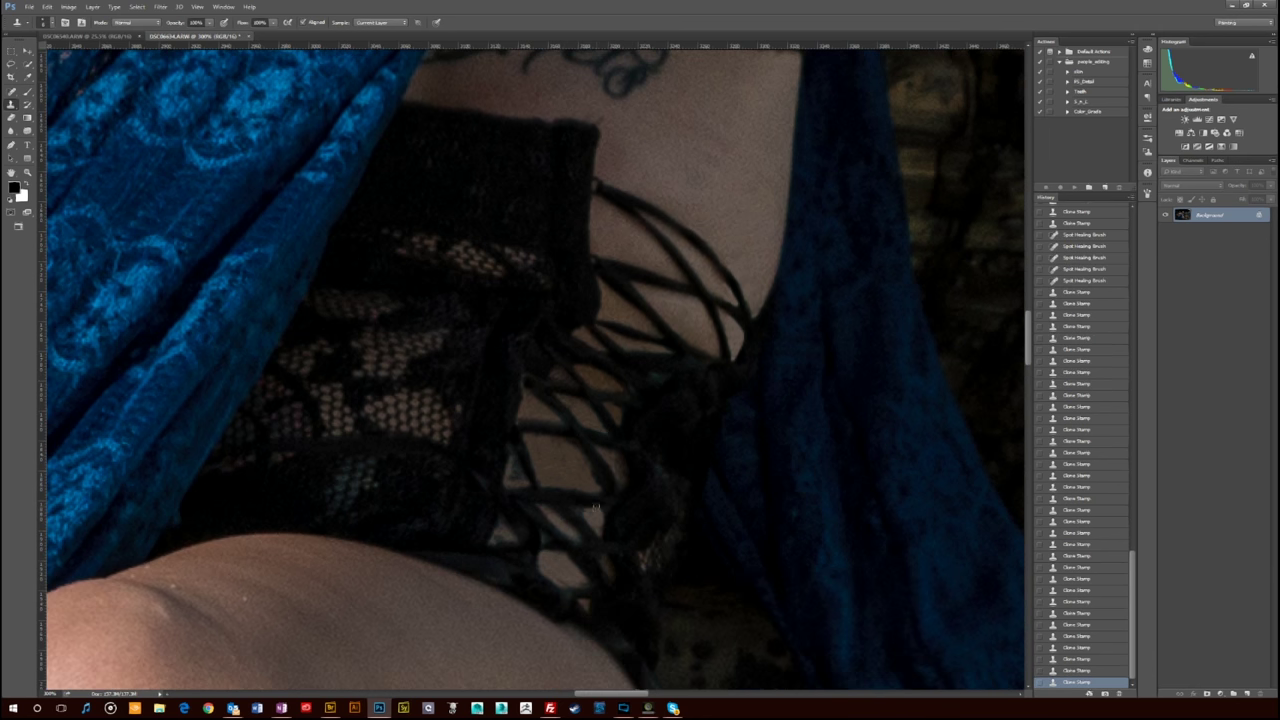
Refine the skin and cord edges around the lowest lacing crossing with Clone Stamp dabs and reduce the brush size.
click(596, 508)
click(592, 516)
click(586, 522)
click(572, 540)
click(556, 552)
click(554, 557)
click(564, 594)
key(bracketleft)
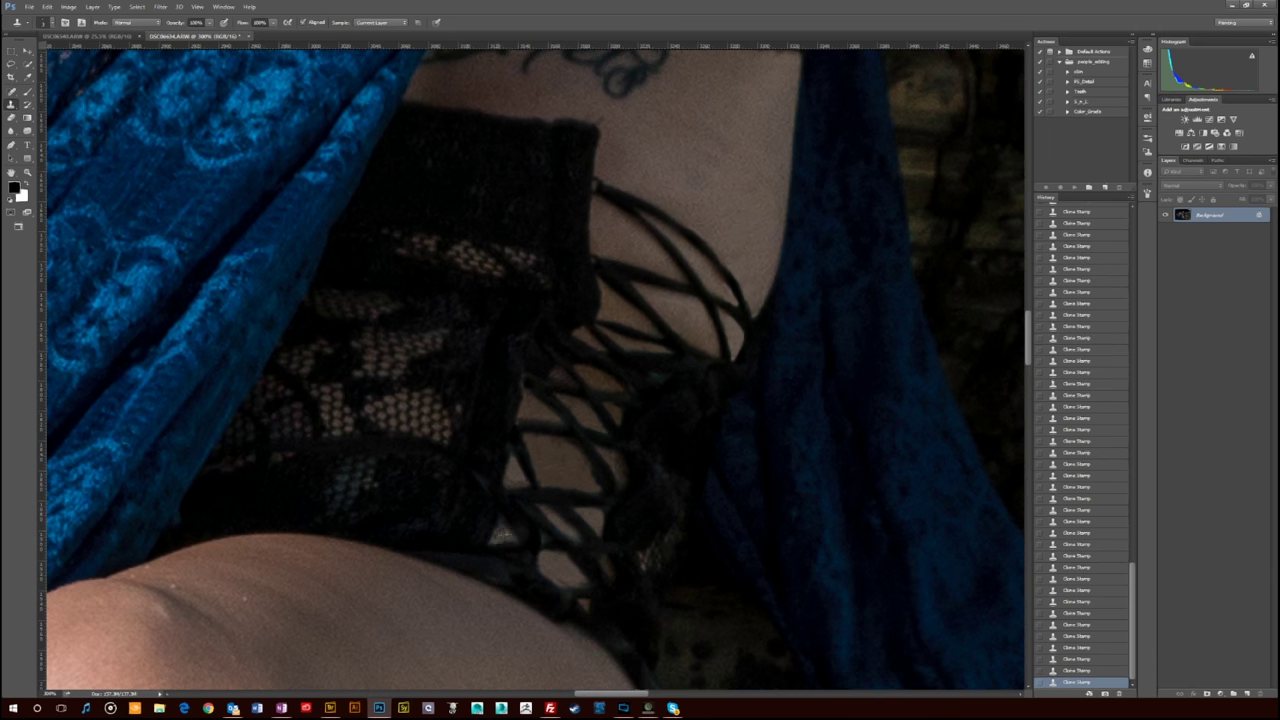
Remove the end of the midriff lettering tattoo below the lace bra with Spot Healing Brush dabs.
key(ctrl+0)
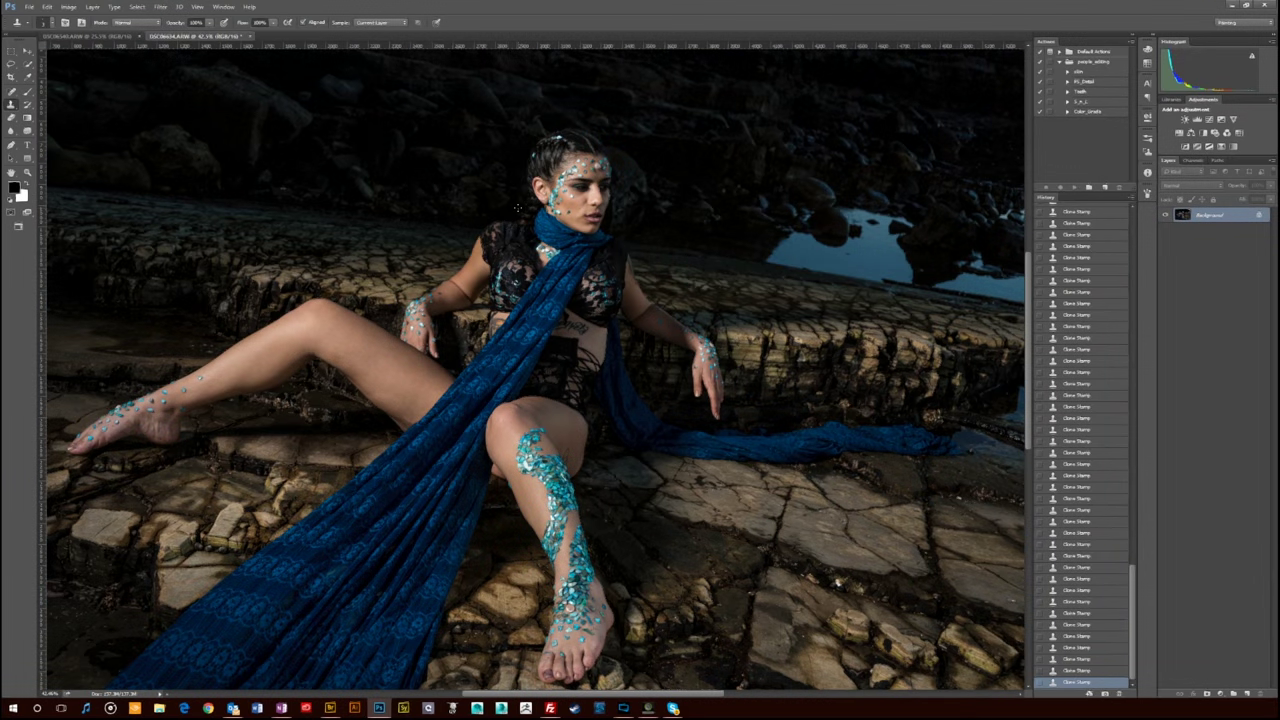
scroll(575, 254, up, 5)
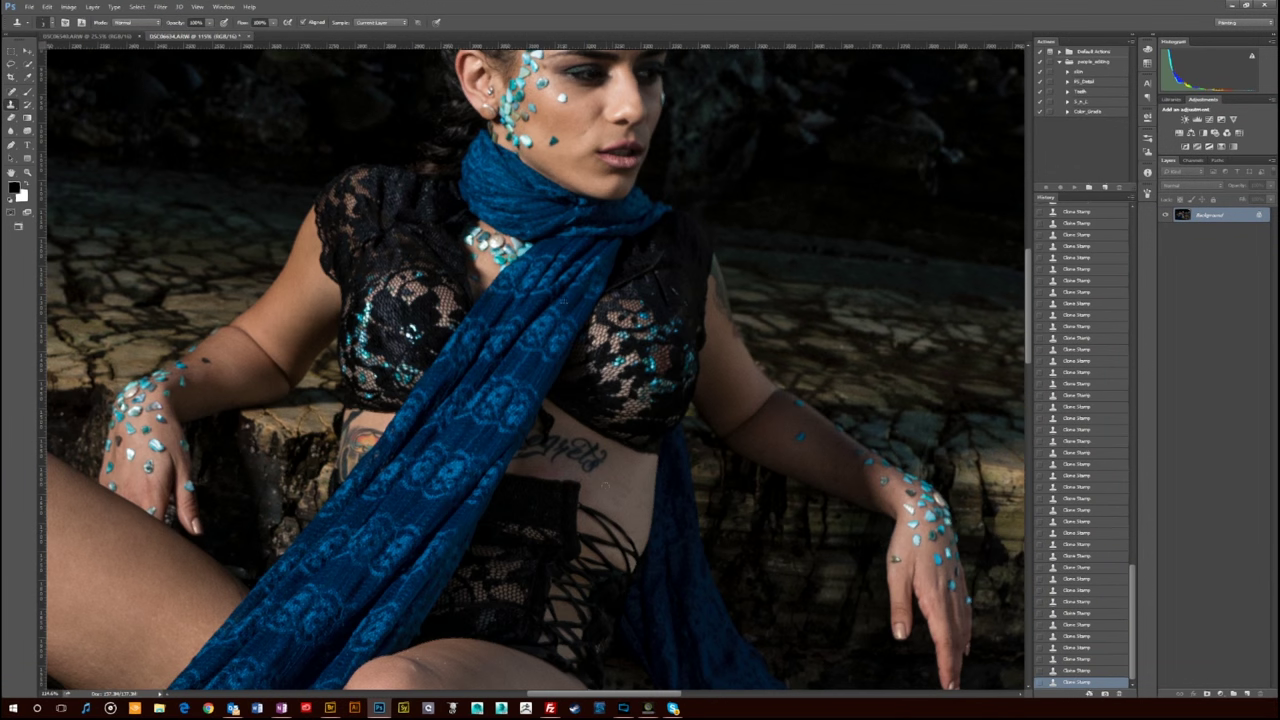
key(j)
click(596, 462)
click(591, 457)
click(594, 453)
click(604, 447)
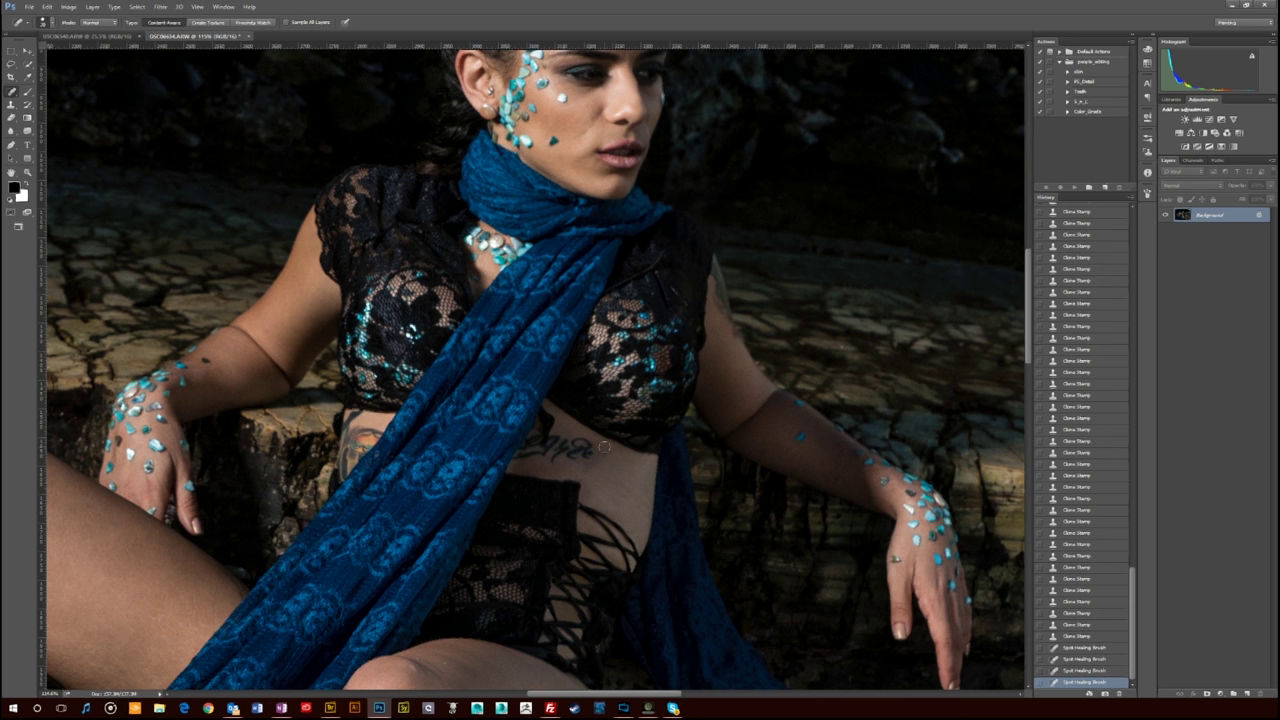
Try covering the remaining end of the midriff lettering with a Clone Stamp dab of nearby skin.
key(s)
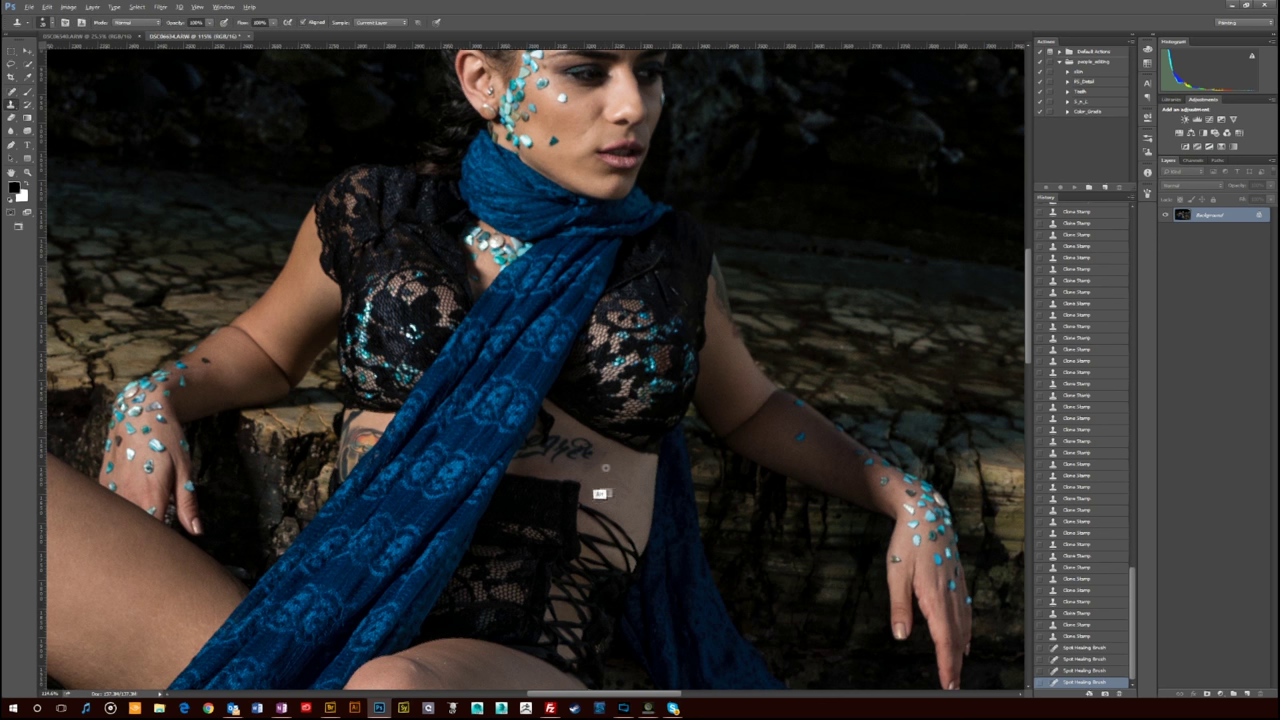
click(593, 463)
key(ctrl+z)
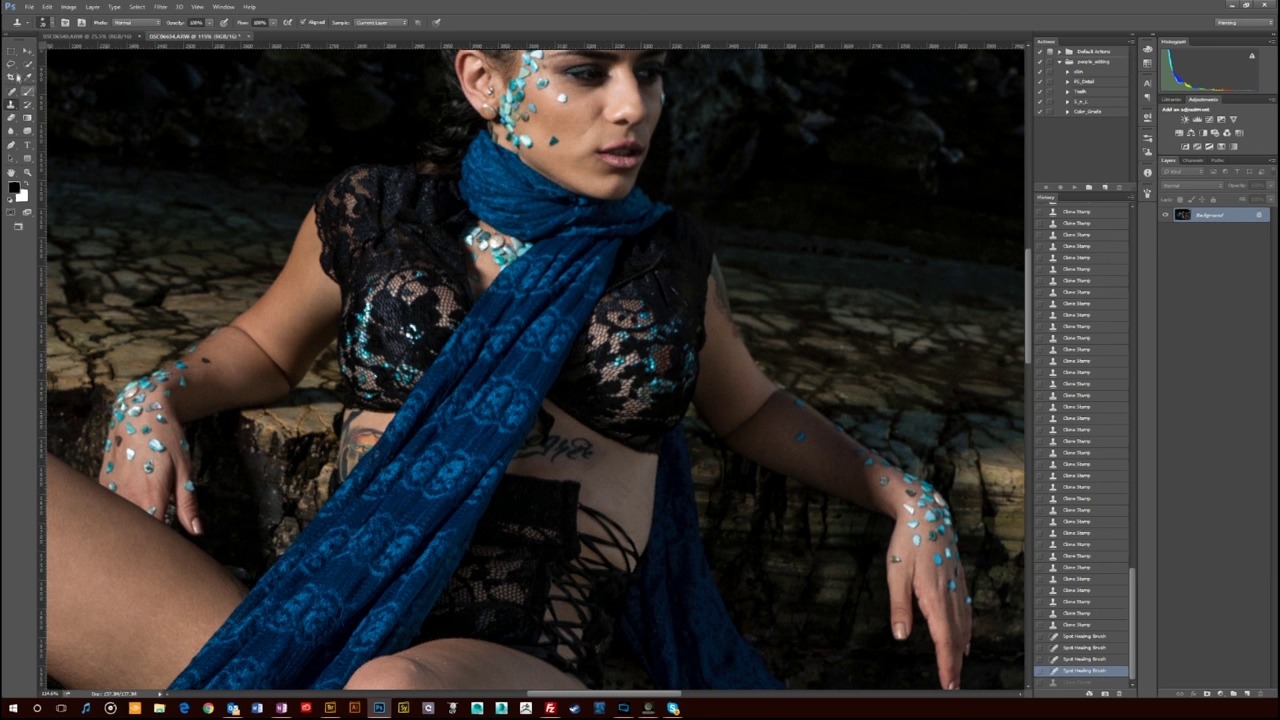
Outline the remaining midriff lettering with the Patch tool and try patching it in Destination mode.
right_click(12, 88)
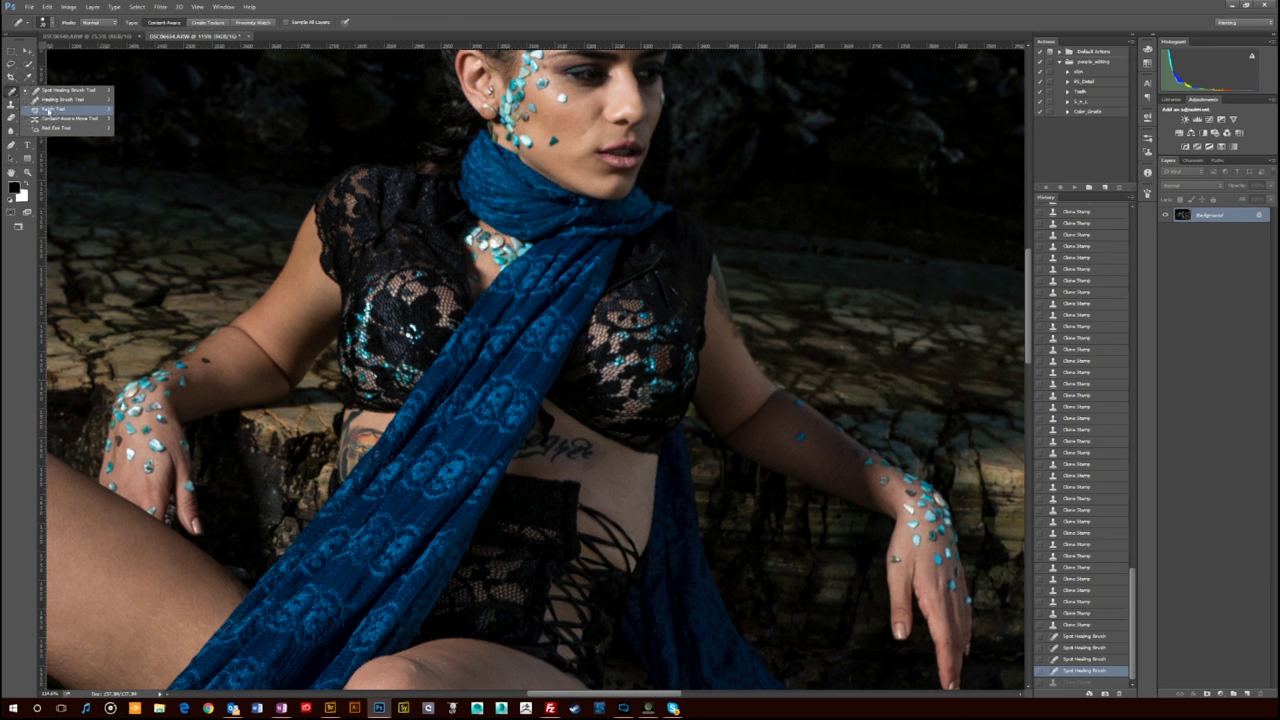
click(55, 115)
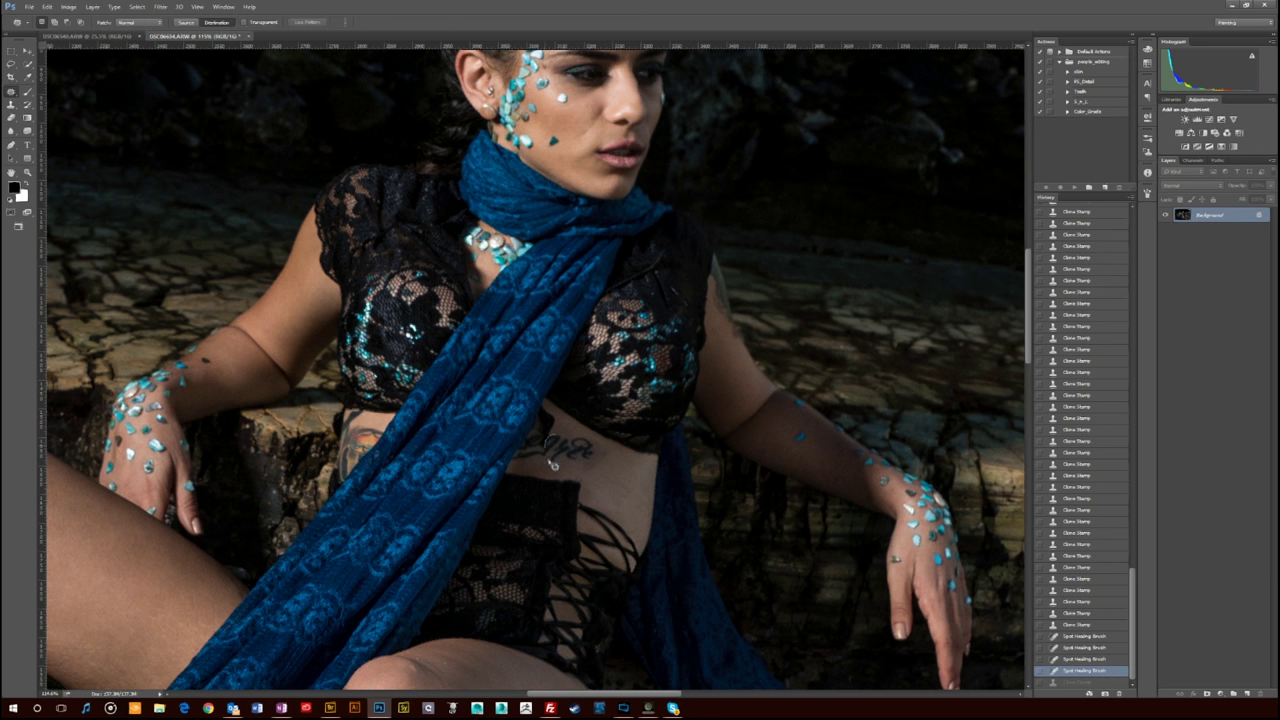
drag(550, 452, 548, 448)
drag(573, 452, 622, 490)
key(ctrl+z)
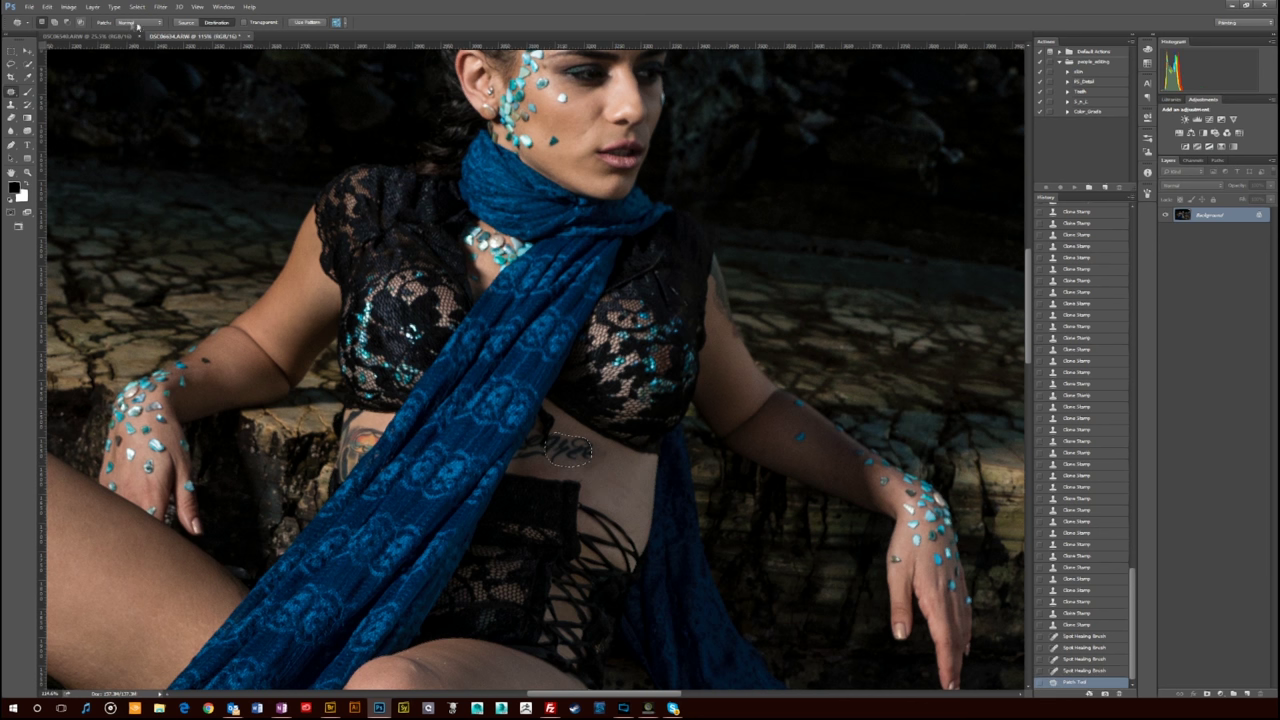
Switch the Patch tool to Source and try patching the lettering from the clean skin below it.
click(193, 23)
drag(578, 455, 625, 501)
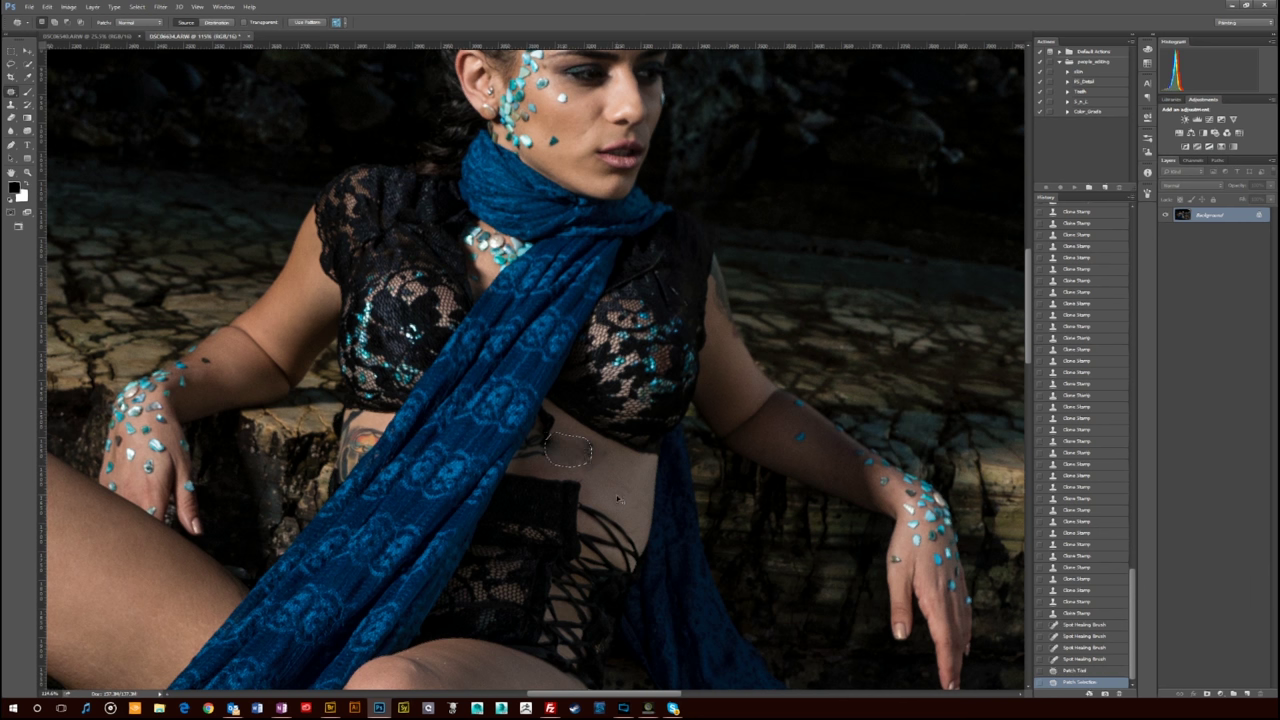
key(ctrl+z)
Try a Content-Aware patch on the selected lettering using the clean skin beside it.
click(150, 22)
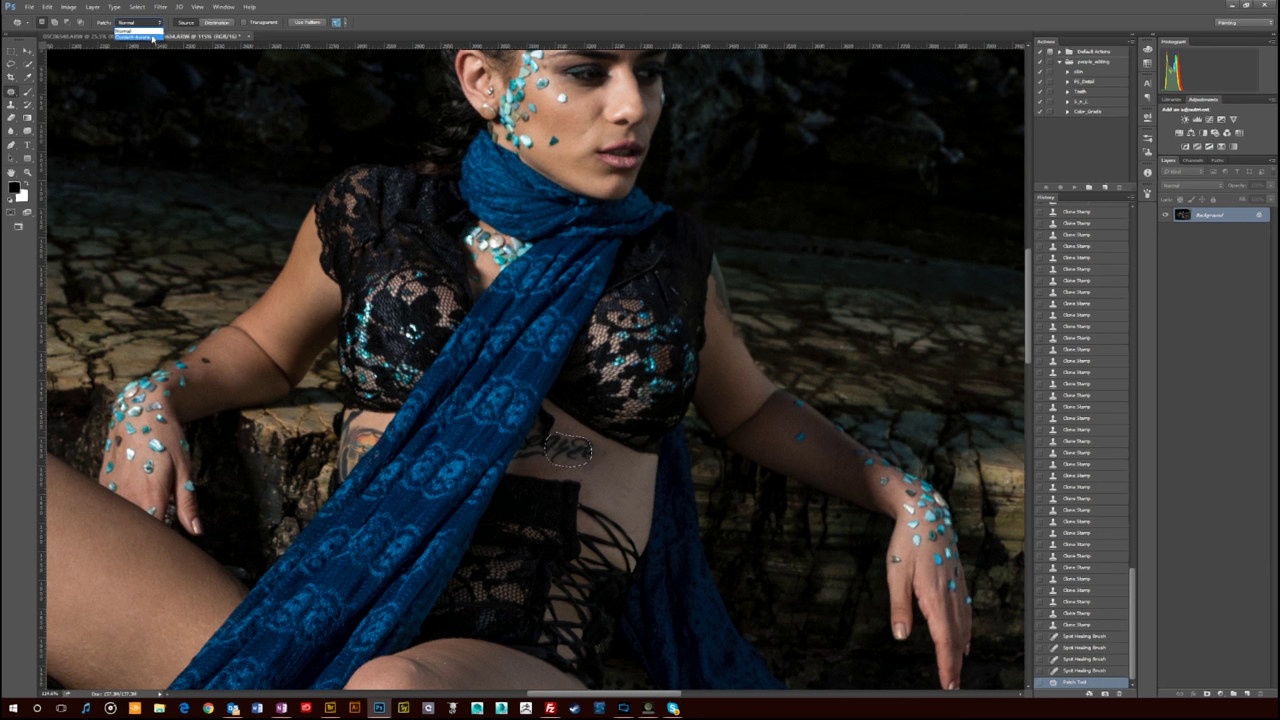
click(153, 36)
drag(578, 455, 630, 486)
key(ctrl+z)
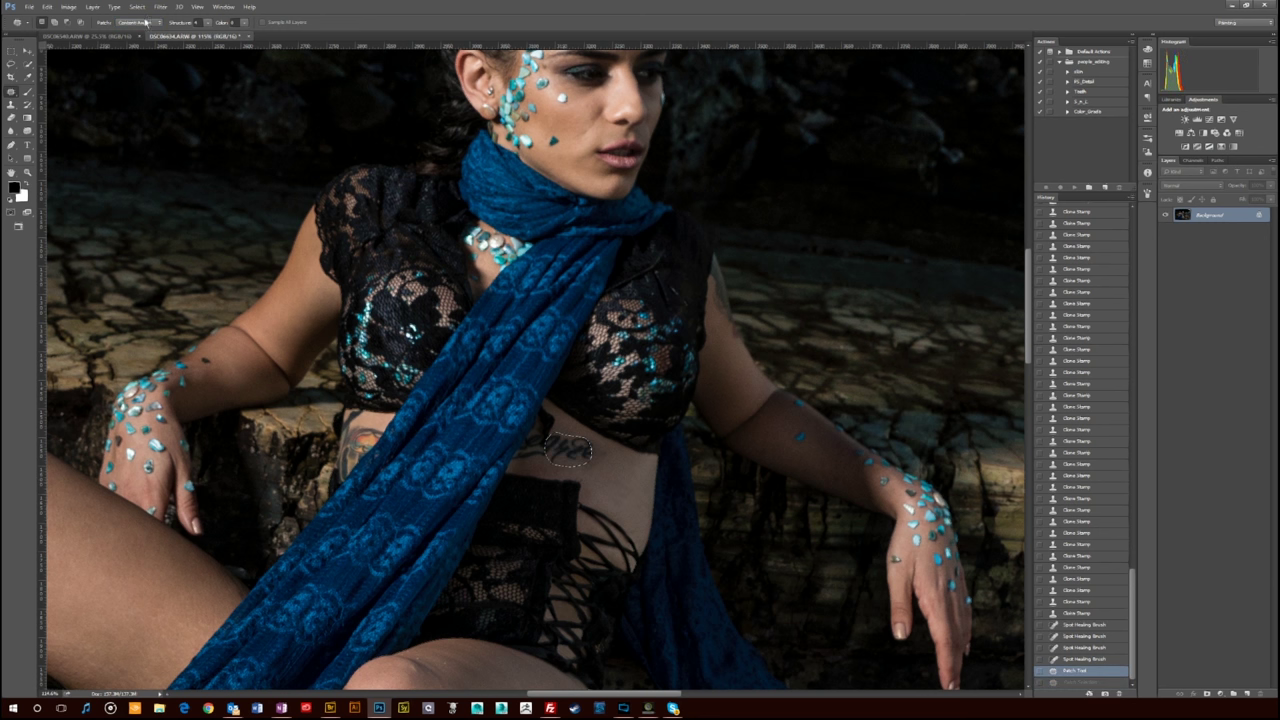
Set the patch mode to Normal, patch the lettering with clean midriff skin, and deselect.
click(140, 22)
click(148, 34)
drag(584, 457, 621, 483)
key(ctrl+d)
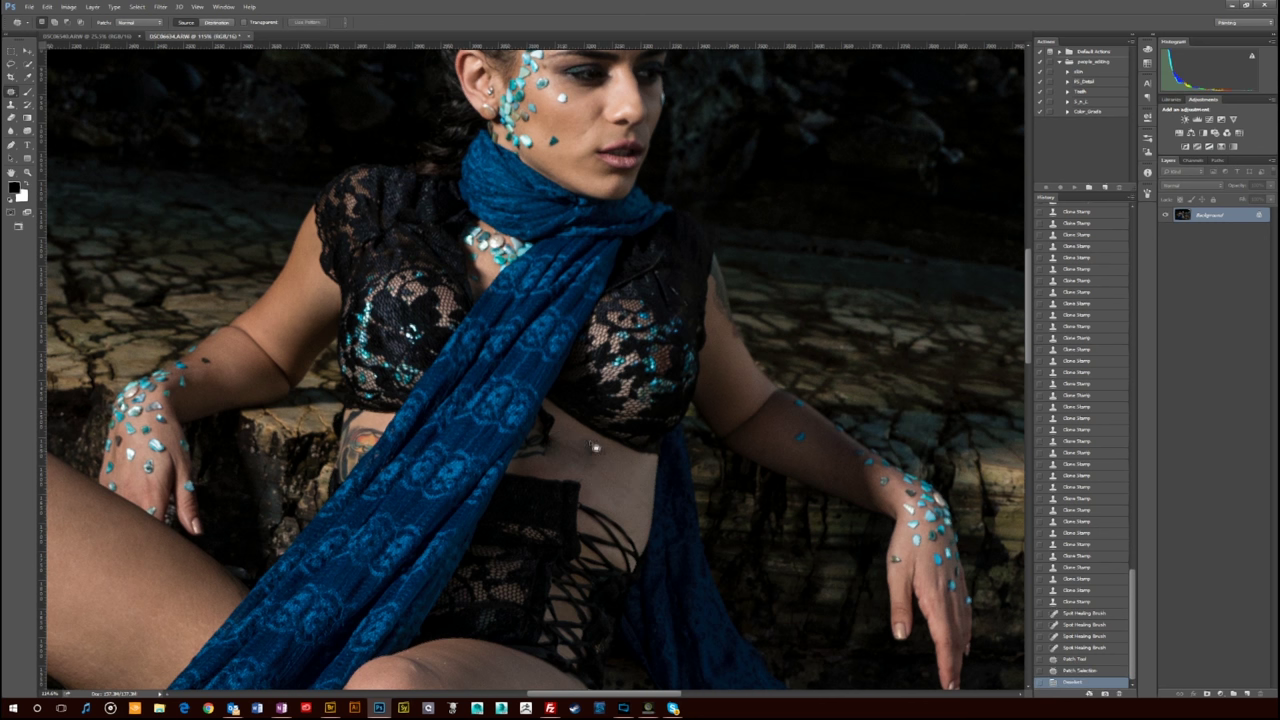
Patch the leftover tattoo traces at the lettering's end and beside the scarf with clean skin, and deselect.
drag(598, 447, 618, 493)
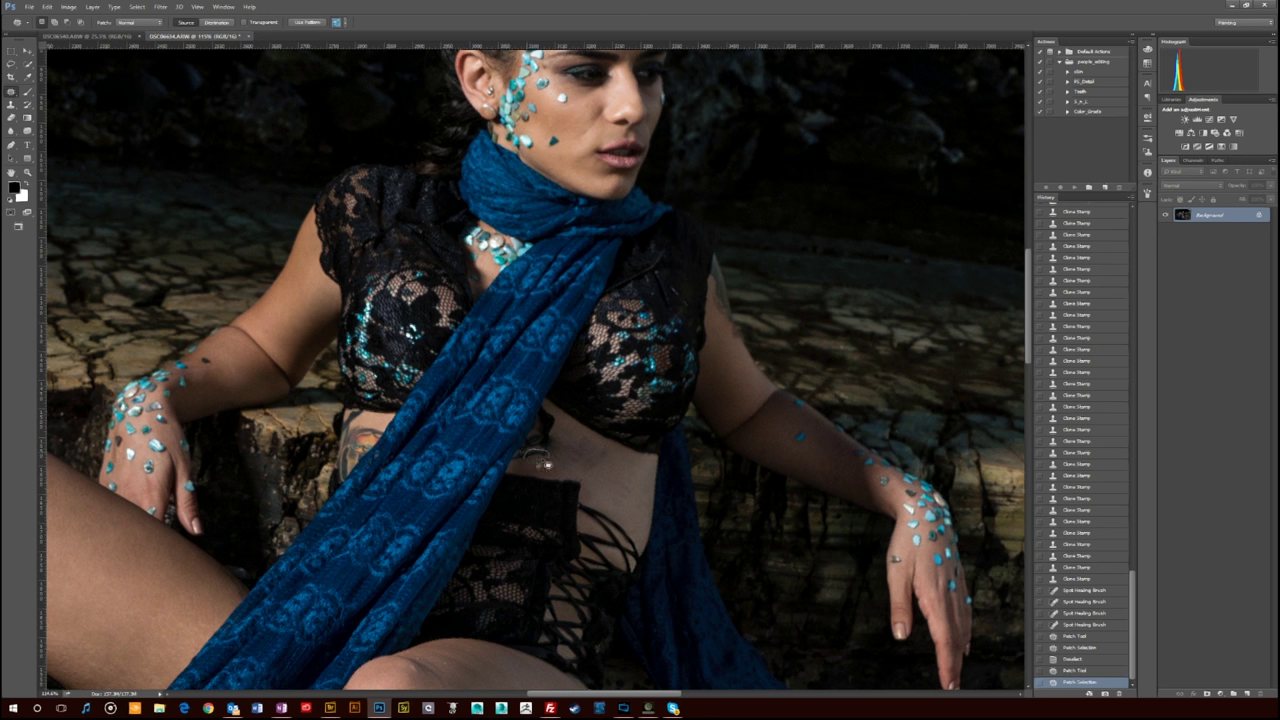
mouse_move(546, 463)
mouse_down()
mouse_move(563, 462)
mouse_move(580, 492)
mouse_up()
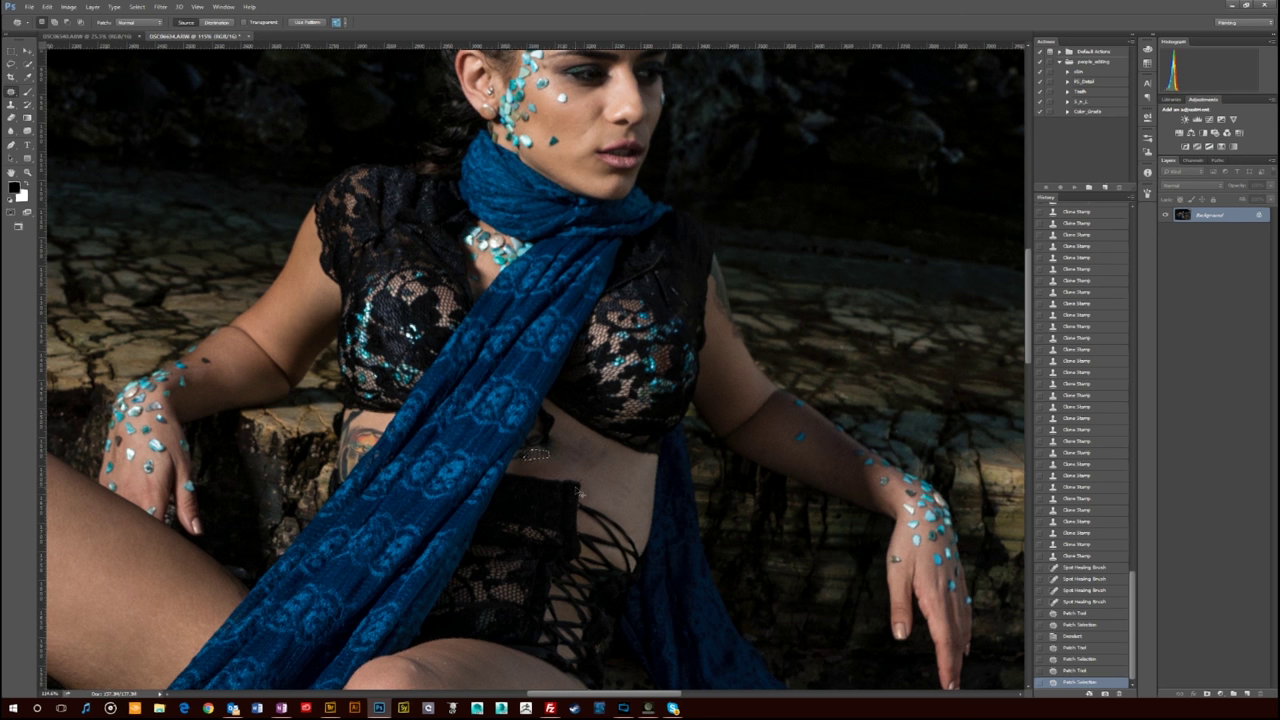
key(ctrl+d)
Smooth the patched midriff skin below the lace bra with several Spot Healing Brush dabs.
click(12, 104)
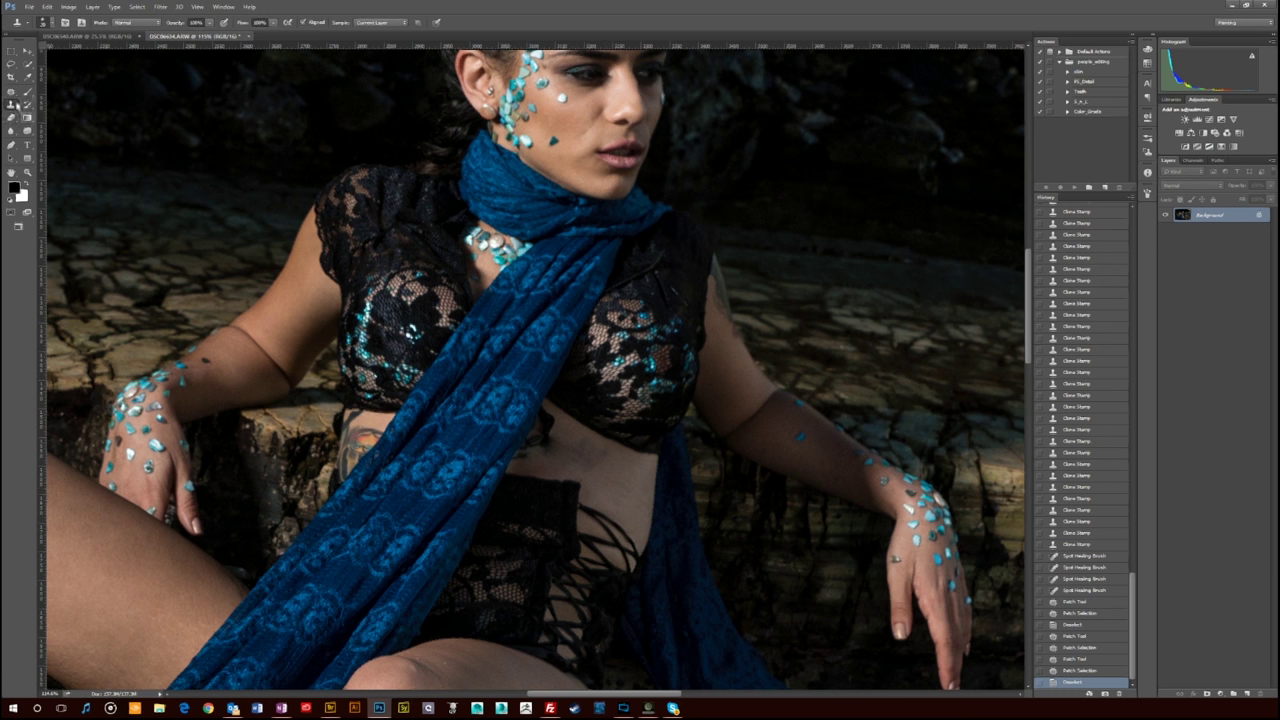
click(11, 92)
click(38, 90)
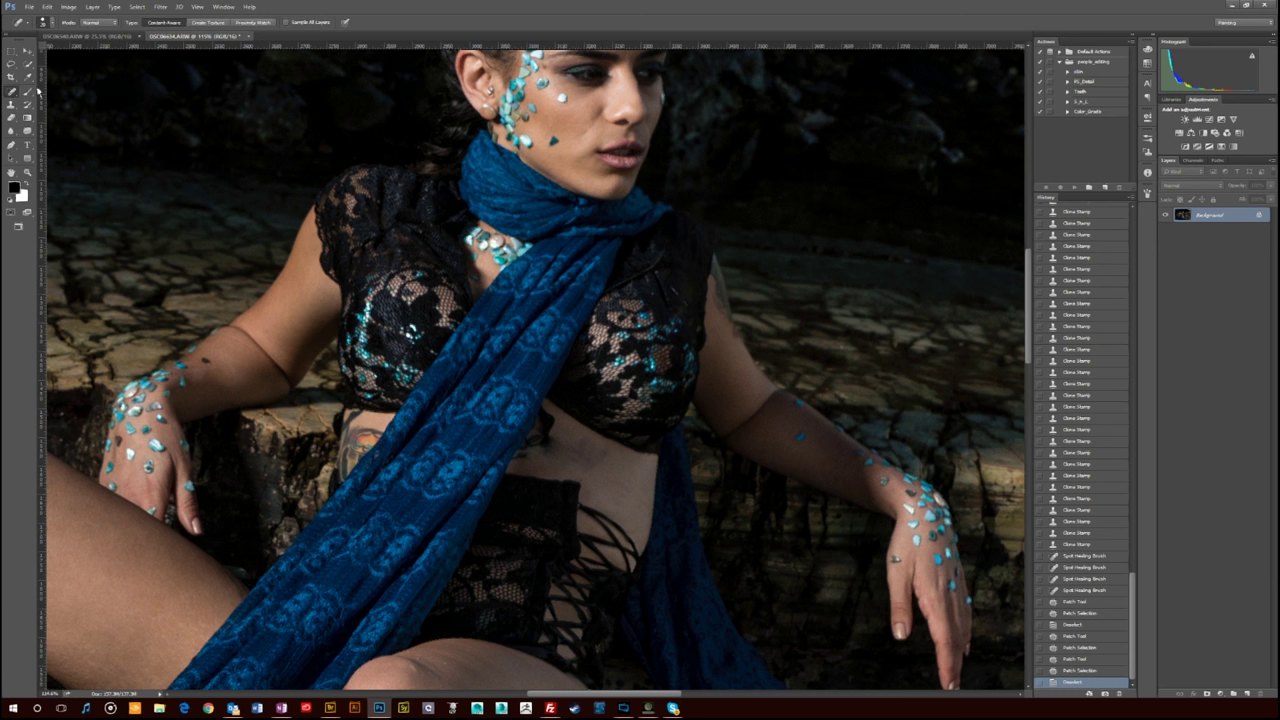
drag(593, 459, 589, 466)
click(603, 453)
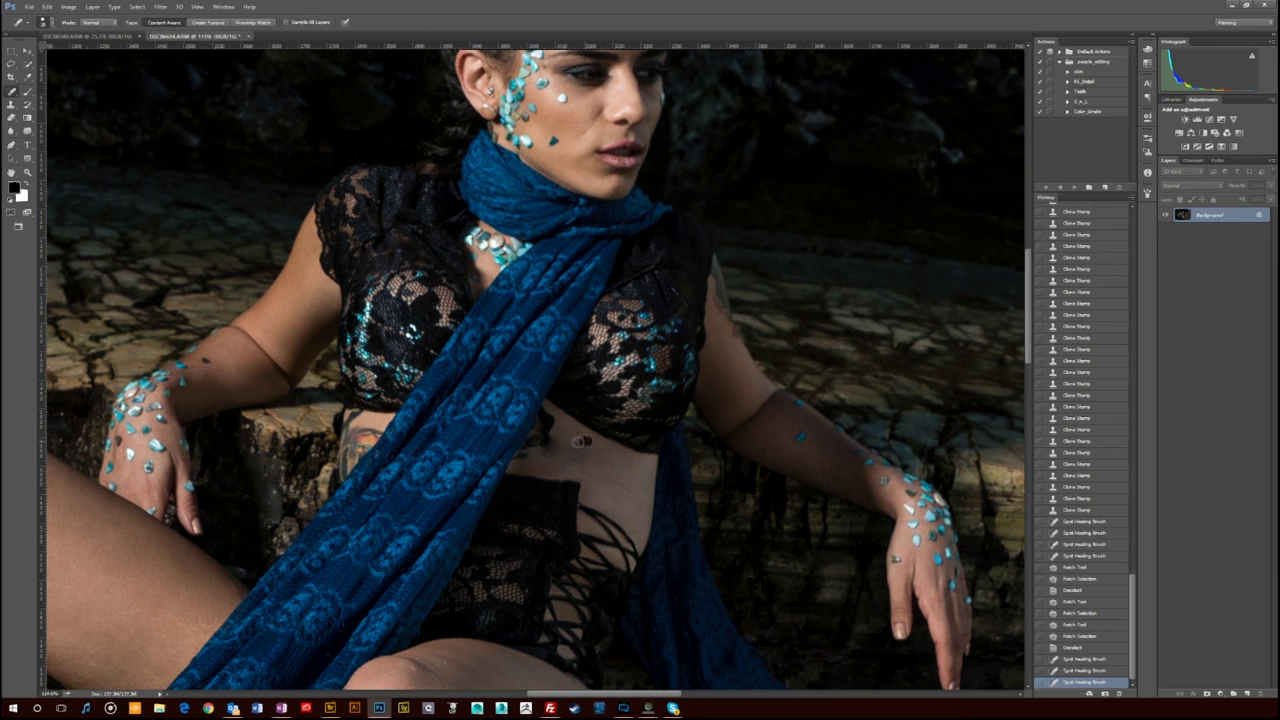
click(582, 441)
click(582, 453)
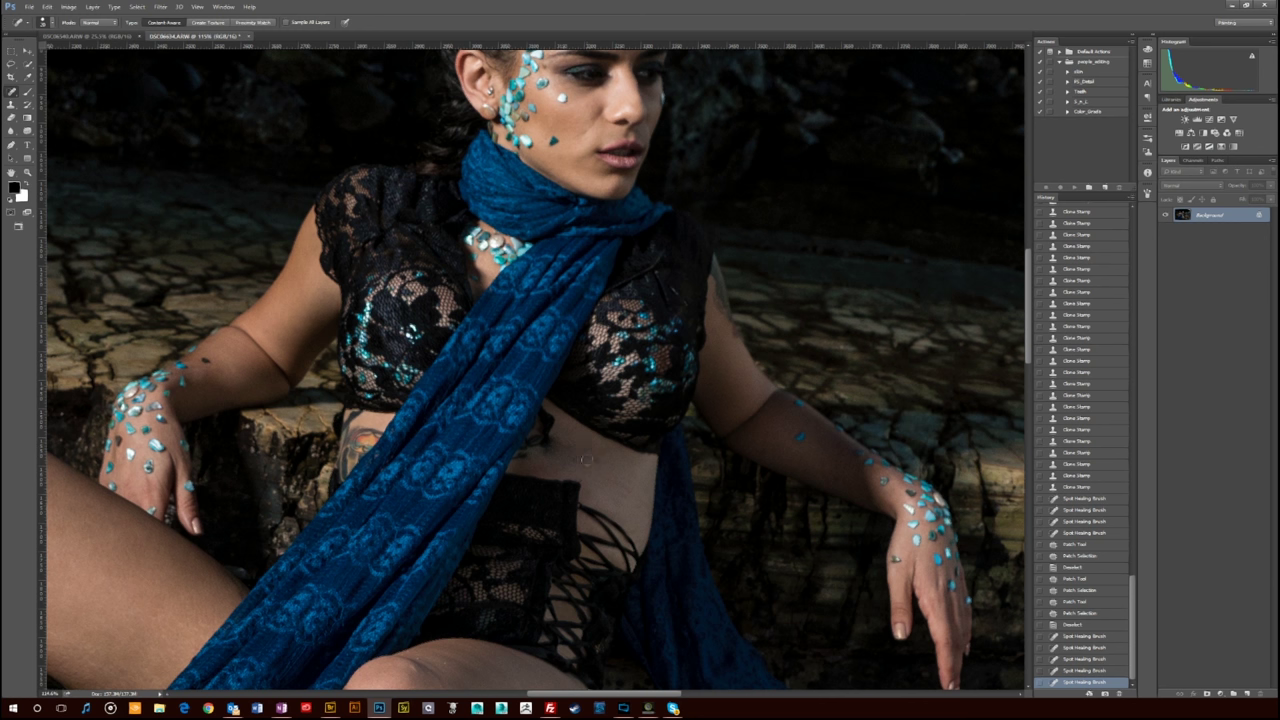
click(586, 452)
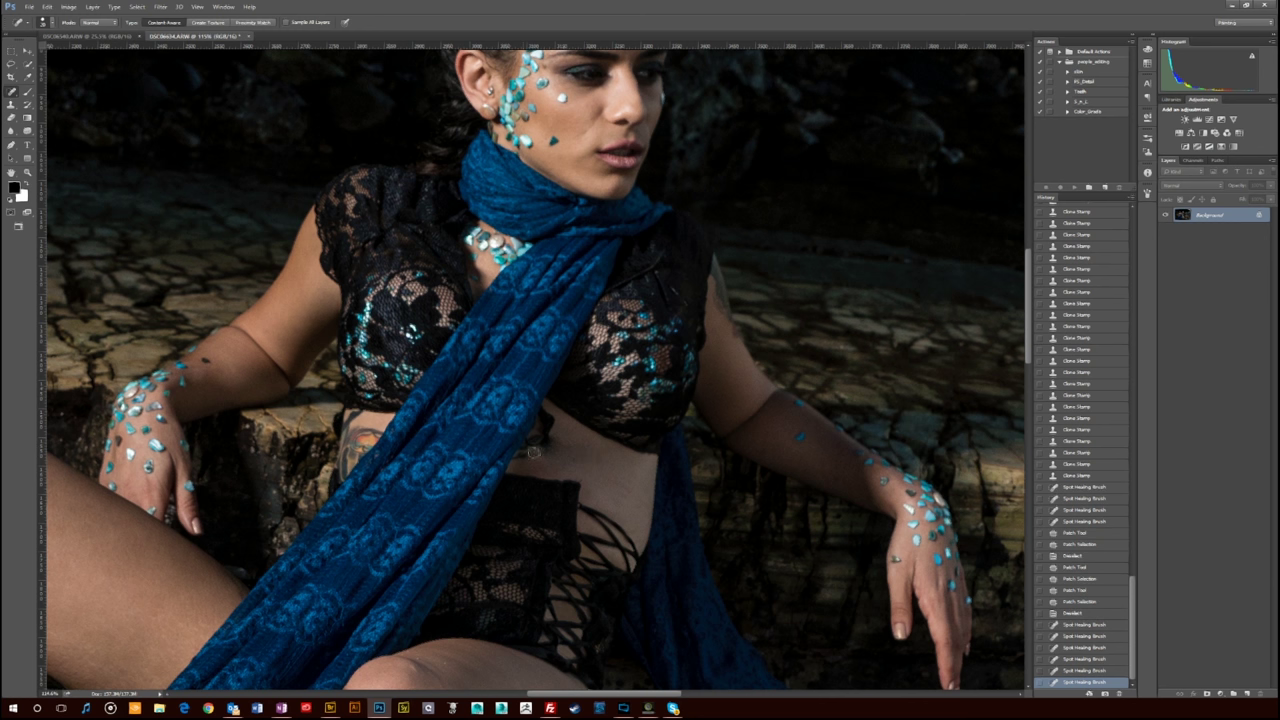
click(522, 457)
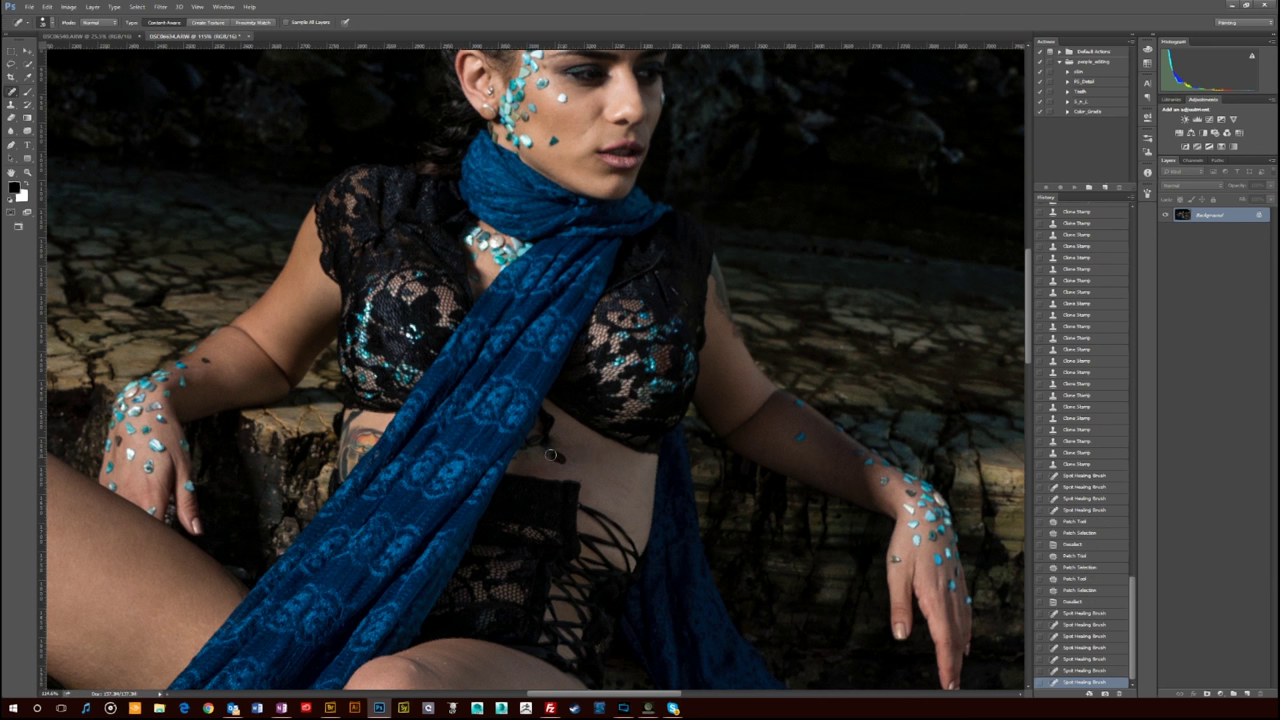
Try further Spot Healing dabs on the midriff beside the scarf, and undo the last three.
click(550, 455)
click(569, 452)
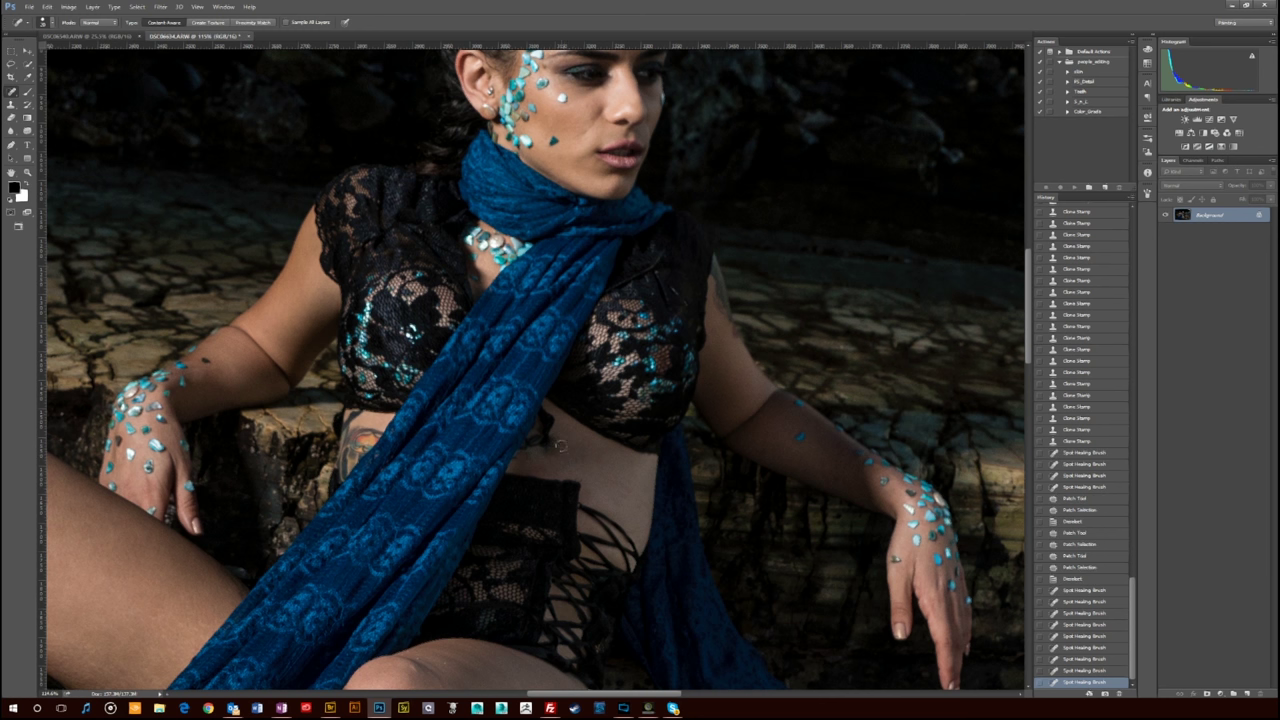
click(554, 445)
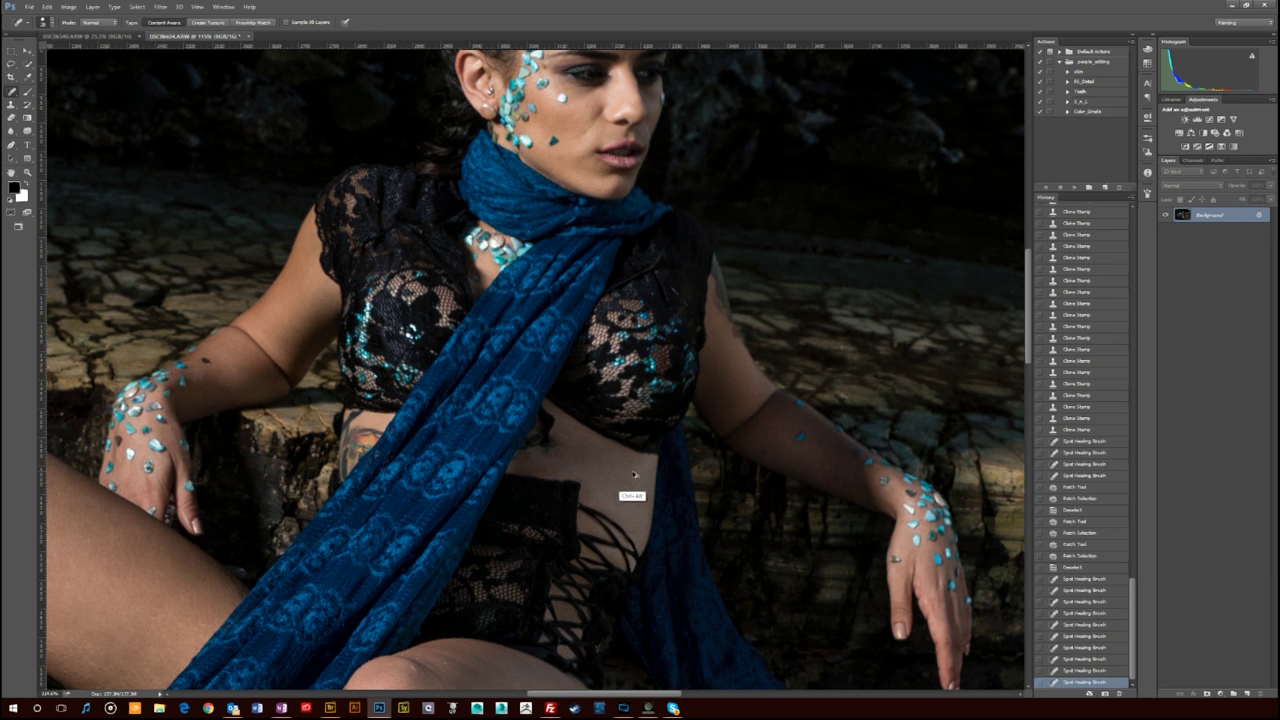
key(ctrl+alt+z)
key(ctrl+alt+z)
key(ctrl+alt+z)
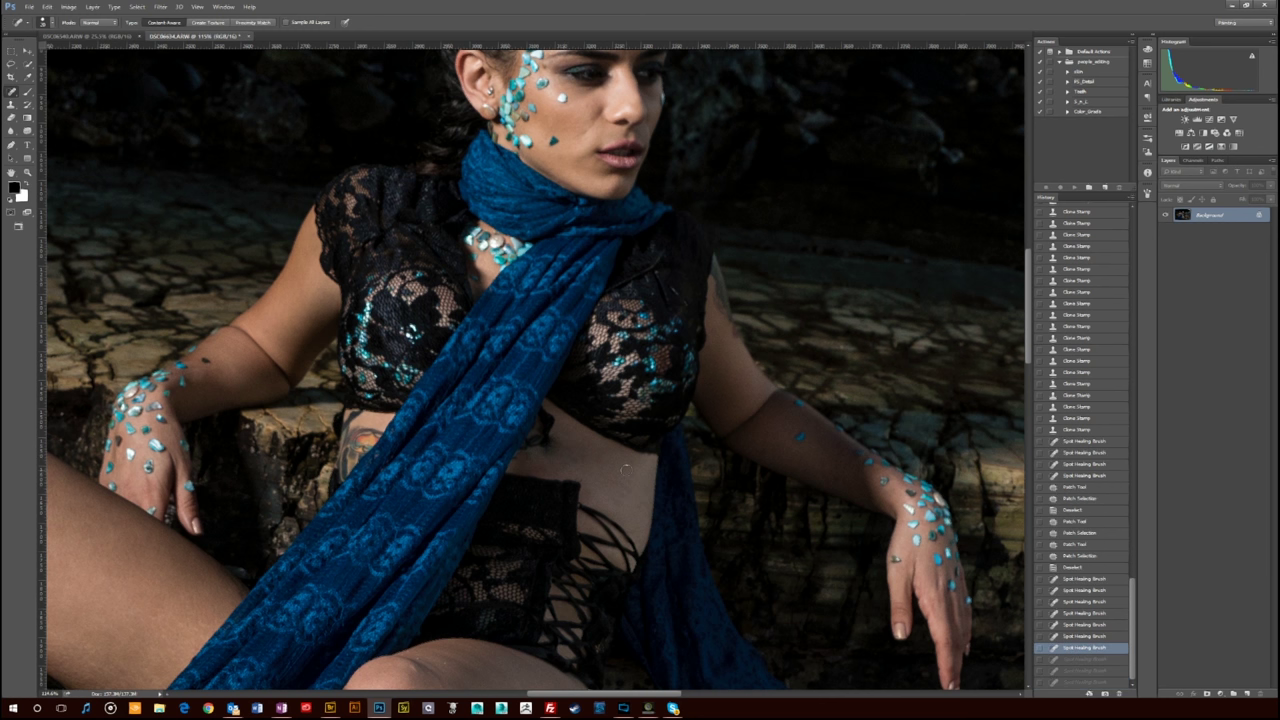
Sample clean midriff skin and clone it over the blotches between the scarf and the corset top.
right_click(13, 91)
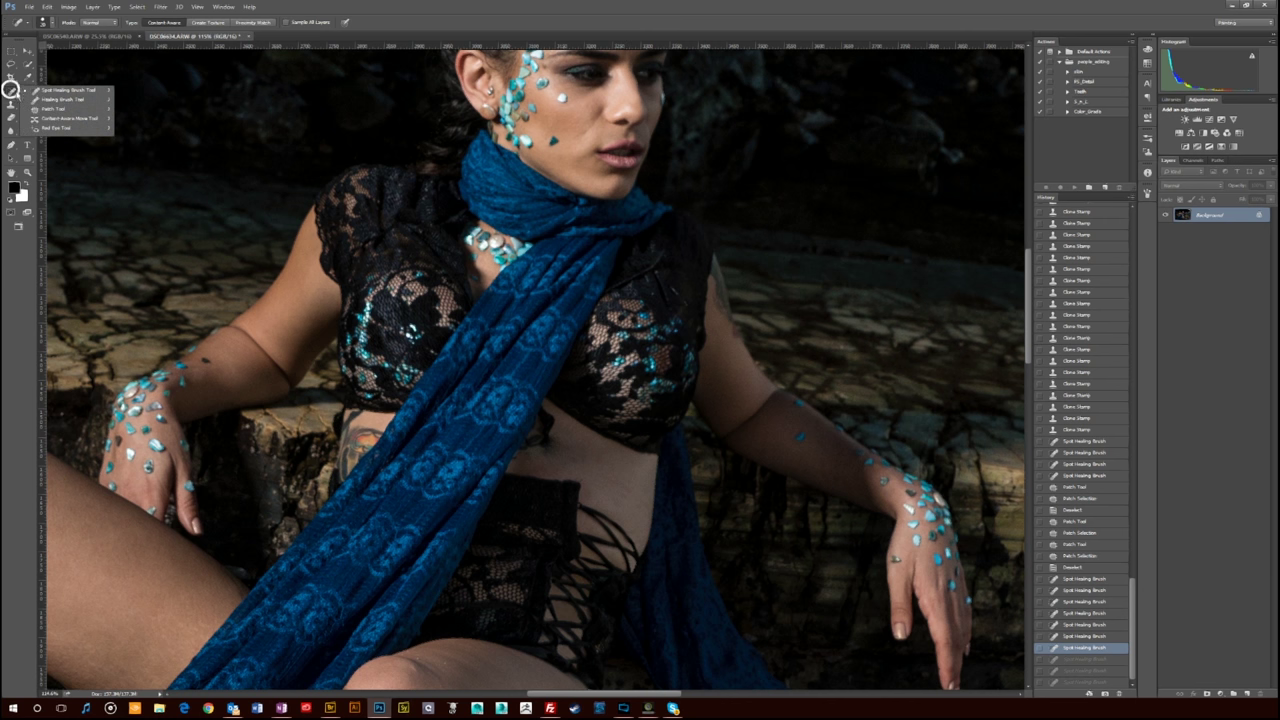
click(11, 104)
alt+click(582, 466)
click(582, 466)
click(546, 458)
alt+click(530, 462)
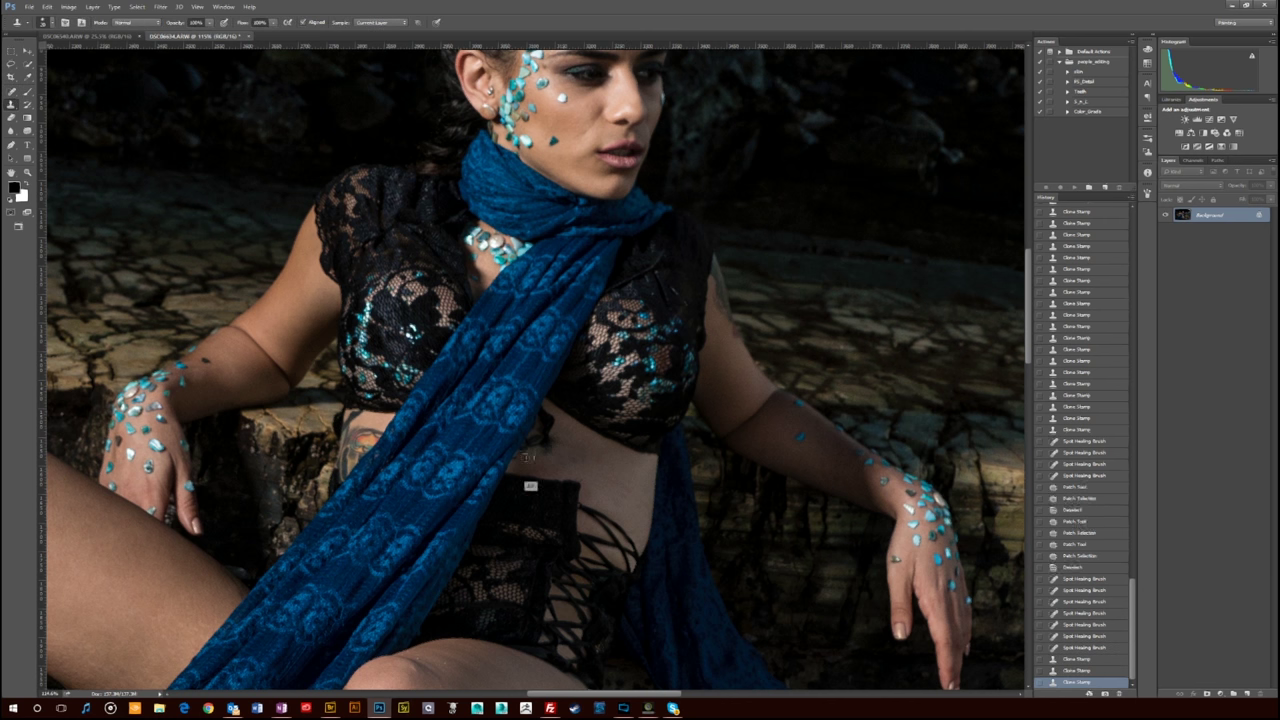
click(529, 448)
Clean up the remaining tattoo traces on the midriff beside the scarf with Clone Stamp and Patch.
key(ctrl+plus)
key(ctrl+plus)
click(505, 571)
click(515, 568)
alt+click(514, 609)
click(541, 557)
click(540, 522)
mouse_move(541, 557)
mouse_down()
mouse_move(540, 532)
mouse_move(572, 582)
mouse_move(584, 552)
mouse_up()
click(545, 550)
click(580, 545)
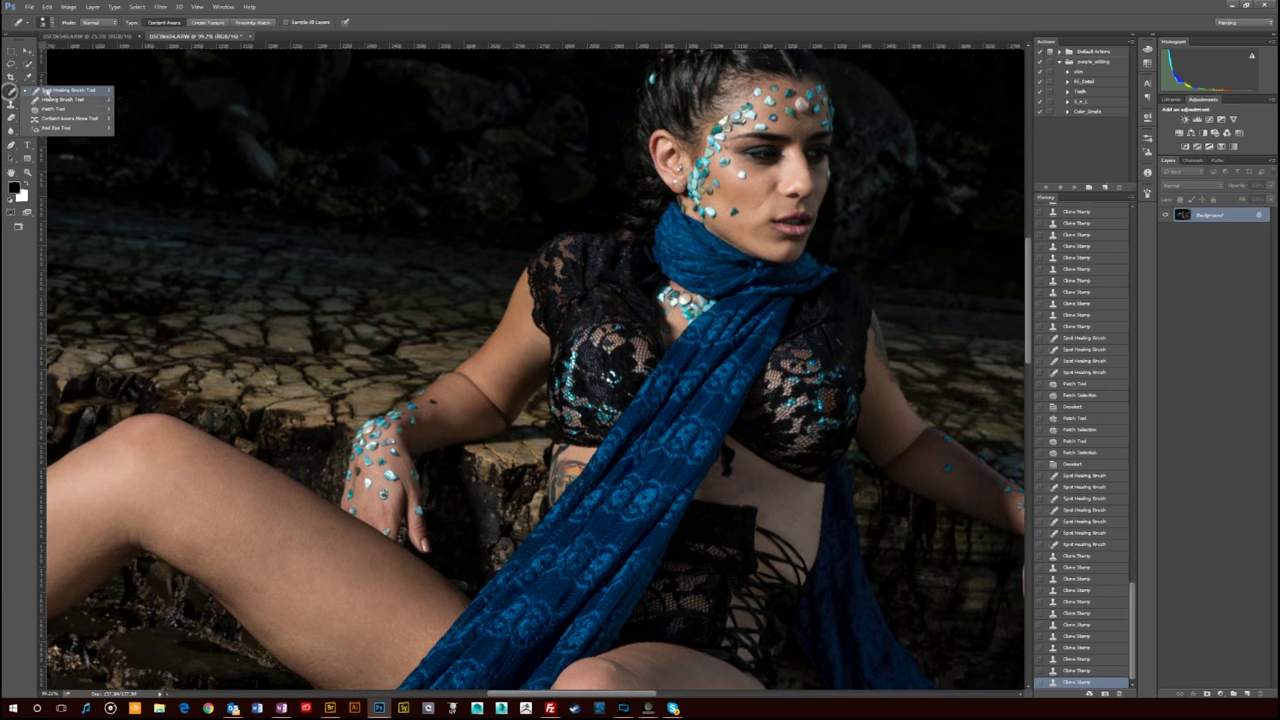
click(60, 109)
key(s)
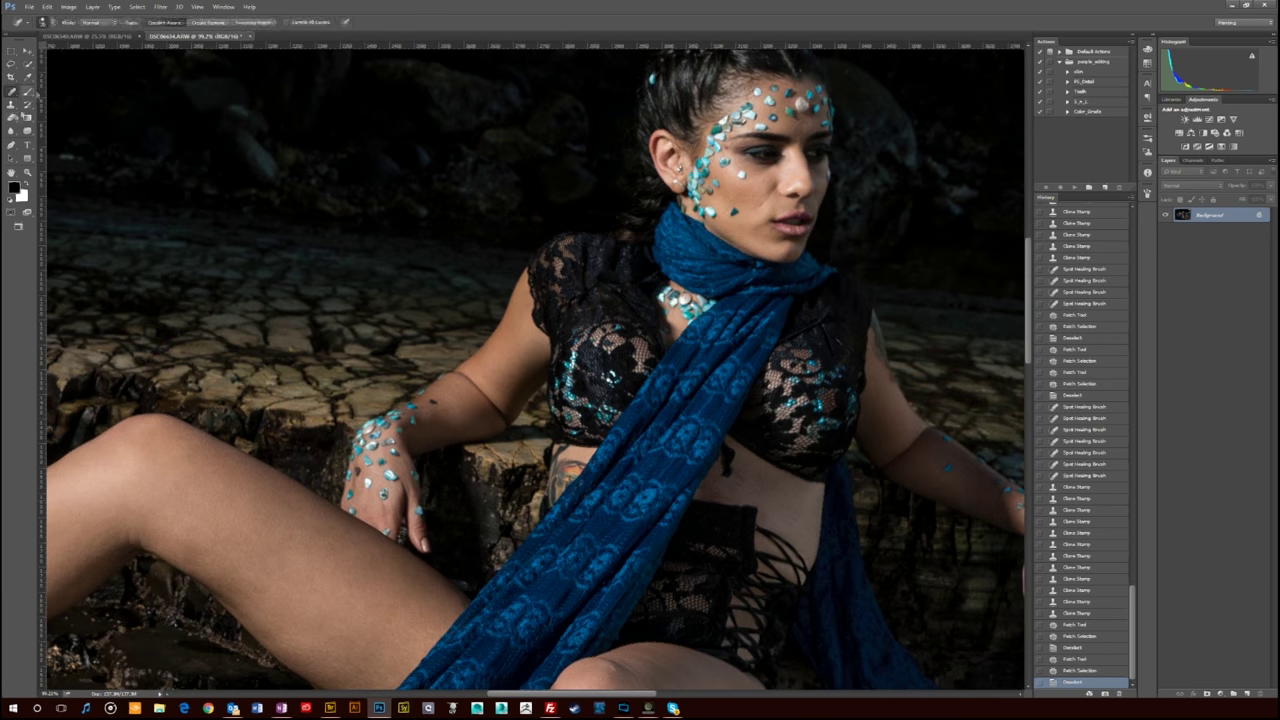
Sample bare skin and clone it over the upper part of the waist tattoo on the scarf's other side.
key(ctrl+plus)
key(ctrl+plus)
alt+click(618, 556)
click(598, 563)
click(610, 562)
alt+click(624, 572)
click(618, 570)
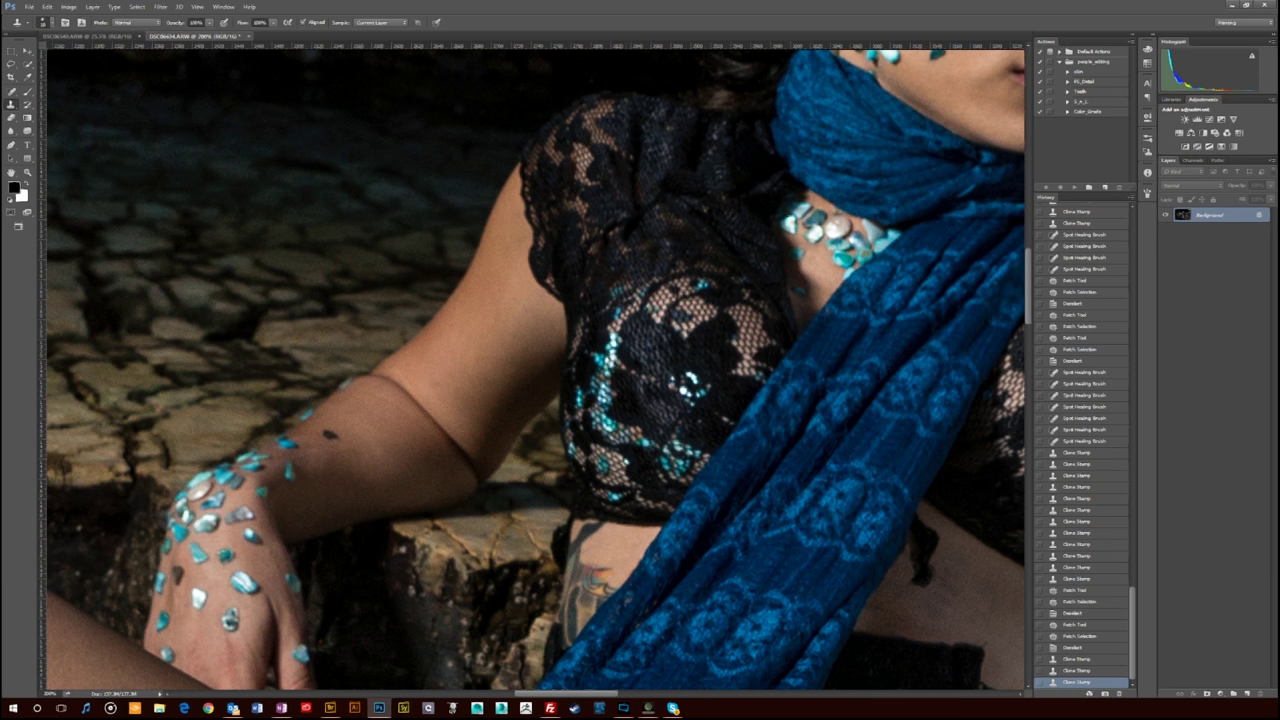
Continue cloning skin down over the middle of the side waist tattoo next to the scarf.
click(602, 572)
click(592, 574)
click(598, 580)
click(604, 588)
click(606, 594)
click(596, 594)
click(584, 586)
Resample skin below the lace bra and clone it along the outer edge of the side waist tattoo.
alt+click(603, 568)
drag(593, 533, 575, 584)
alt+click(601, 538)
alt+click(594, 547)
drag(578, 592, 579, 610)
mouse_move(569, 590)
mouse_down()
mouse_move(569, 622)
mouse_move(599, 480)
mouse_up()
Clone skin over the last side waist tattoo remnants where the skin narrows against the scarf.
key(ctrl+plus)
click(615, 638)
drag(630, 604, 609, 648)
drag(616, 632, 618, 604)
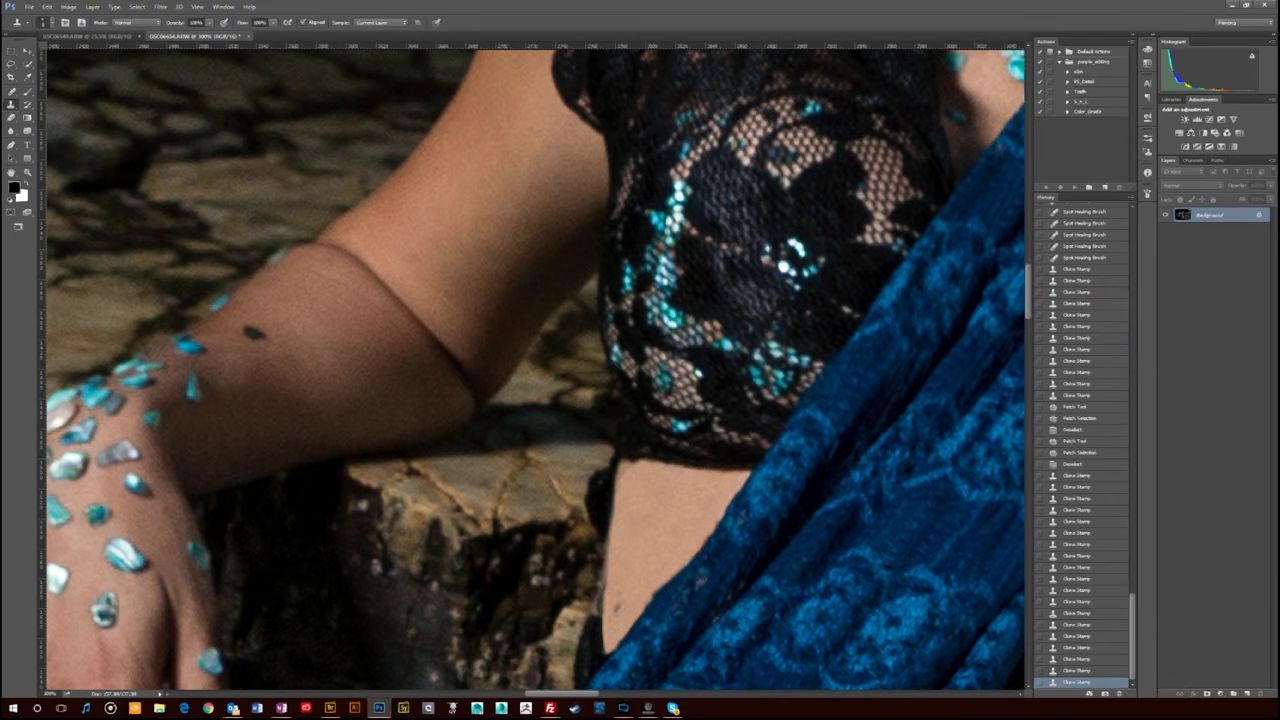
Remove the curled line tattoo on the thigh behind the turquoise shells with Spot Healing Brush strokes.
key(ctrl+minus)
key(ctrl+minus)
key(ctrl+minus)
key(ctrl+minus)
key(ctrl+minus)
key(ctrl+minus)
key(ctrl+plus)
key(ctrl+plus)
key(ctrl+plus)
key(ctrl+plus)
key(ctrl+plus)
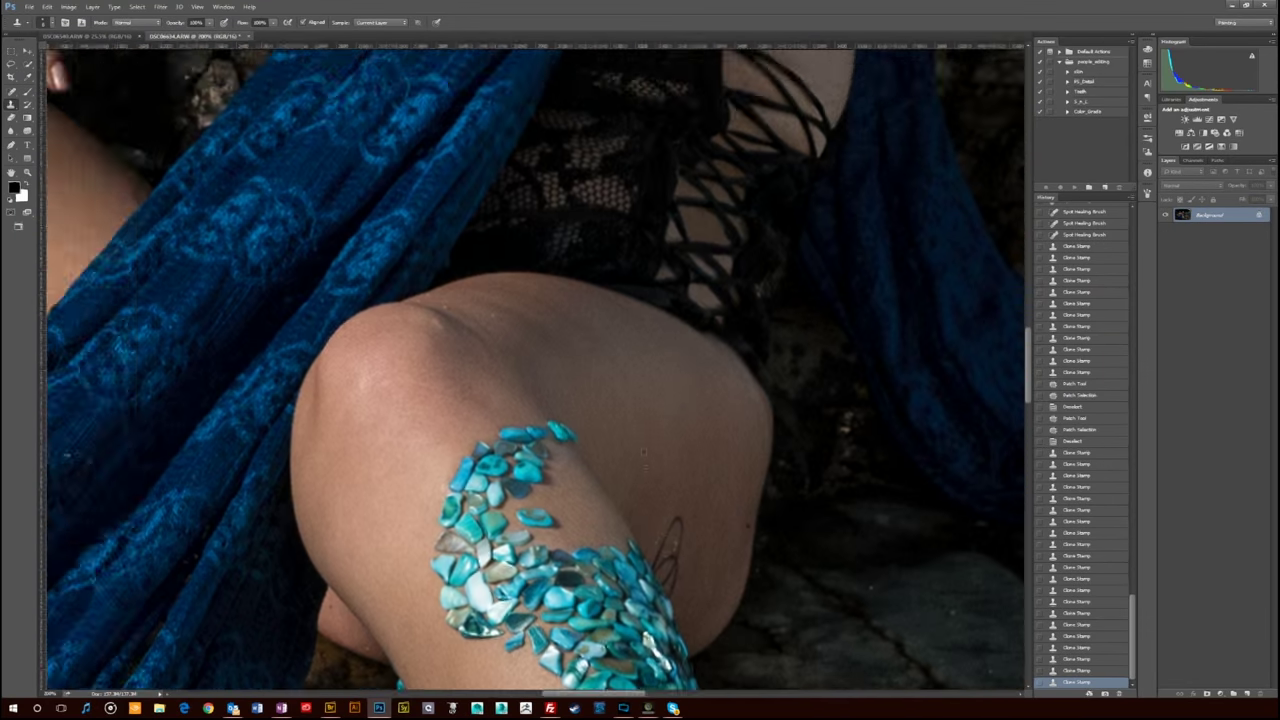
click(15, 90)
mouse_move(600, 470)
mouse_down()
mouse_move(511, 429)
mouse_move(585, 503)
mouse_up()
drag(588, 505, 591, 536)
drag(570, 520, 573, 535)
drag(581, 525, 580, 546)
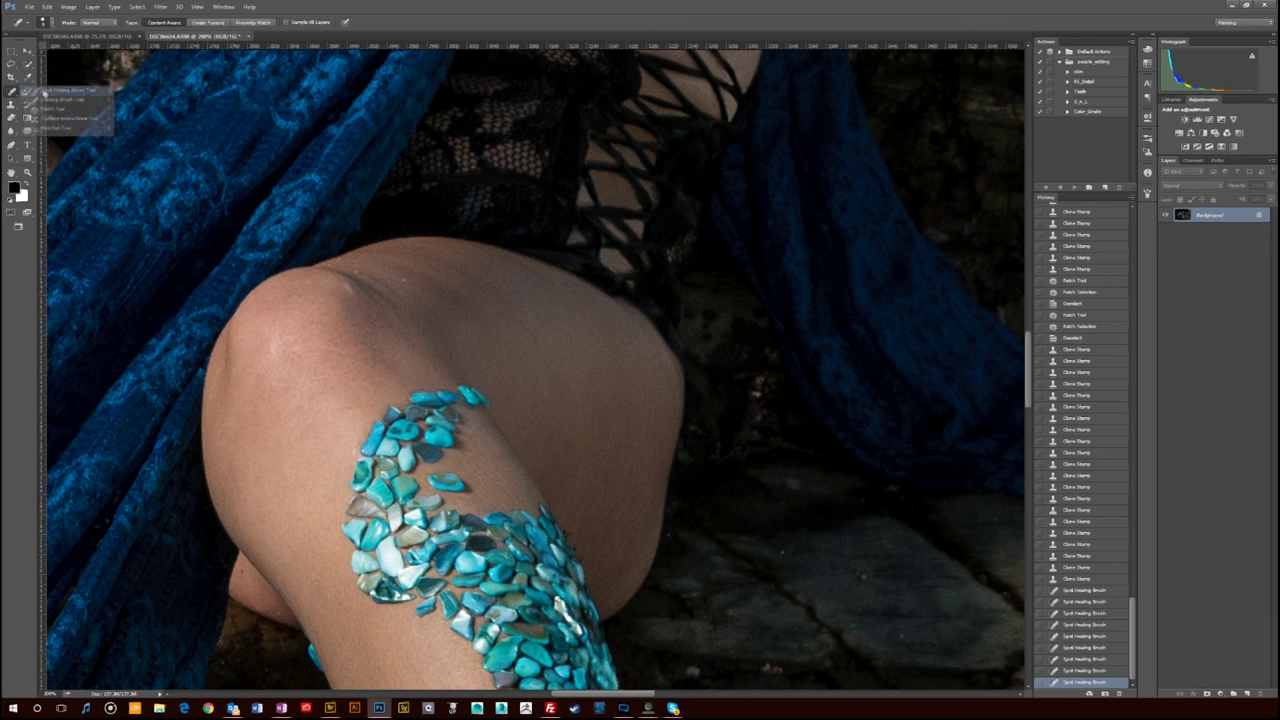
Clone skin over the leftover mark at the edge of the turquoise shells on the thigh.
click(12, 104)
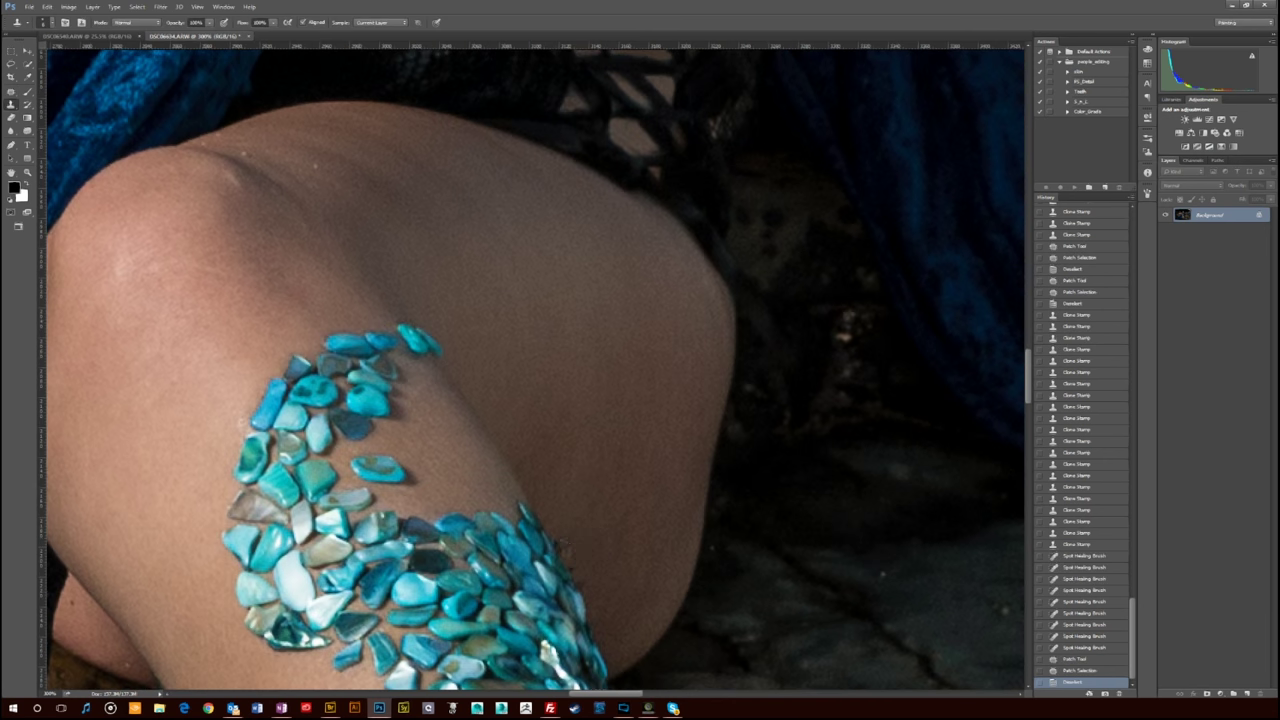
click(559, 546)
key(ctrl+minus)
key(ctrl+minus)
key(ctrl+minus)
key(ctrl+minus)
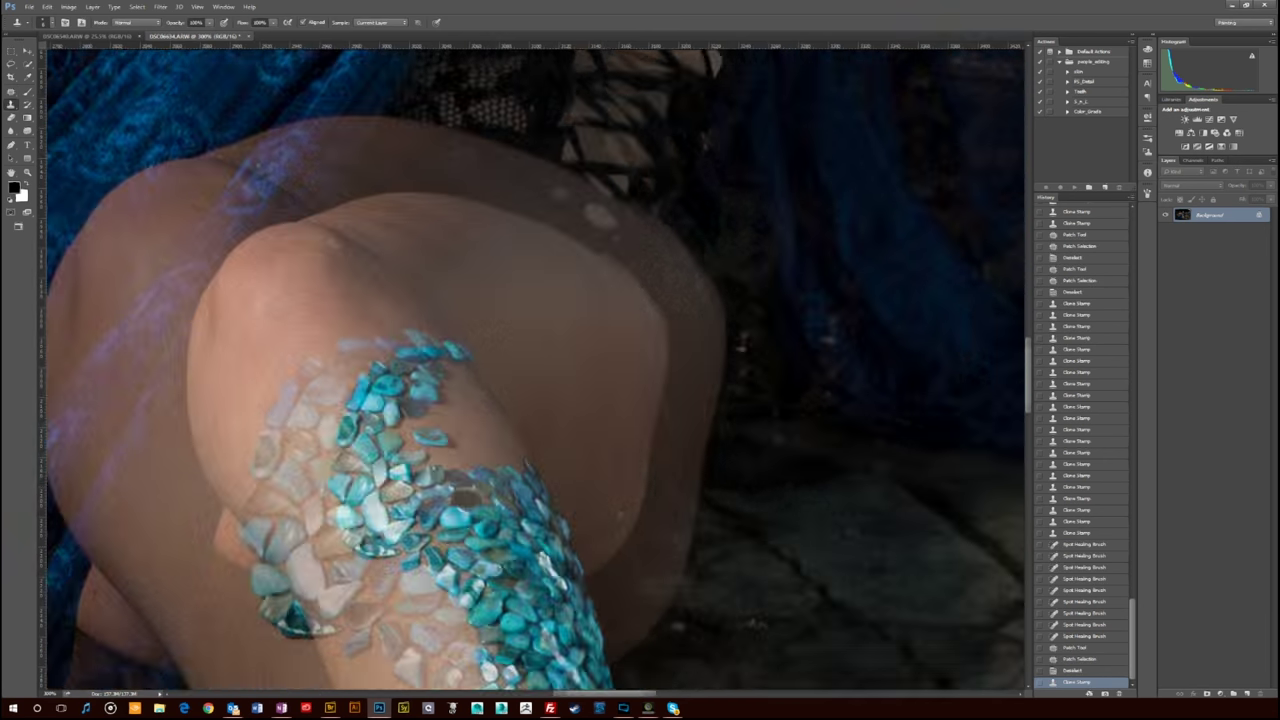
Try cloning over the lower end of the upper-arm tattoo below the lace sleeve, and undo the dabs.
drag(560, 300, 503, 560)
key(ctrl+plus)
key(ctrl+plus)
key(ctrl+plus)
drag(610, 675, 541, 560)
click(570, 548)
key(ctrl+z)
key(ctrl+z)
key(ctrl+alt+z)
key(ctrl+alt+z)
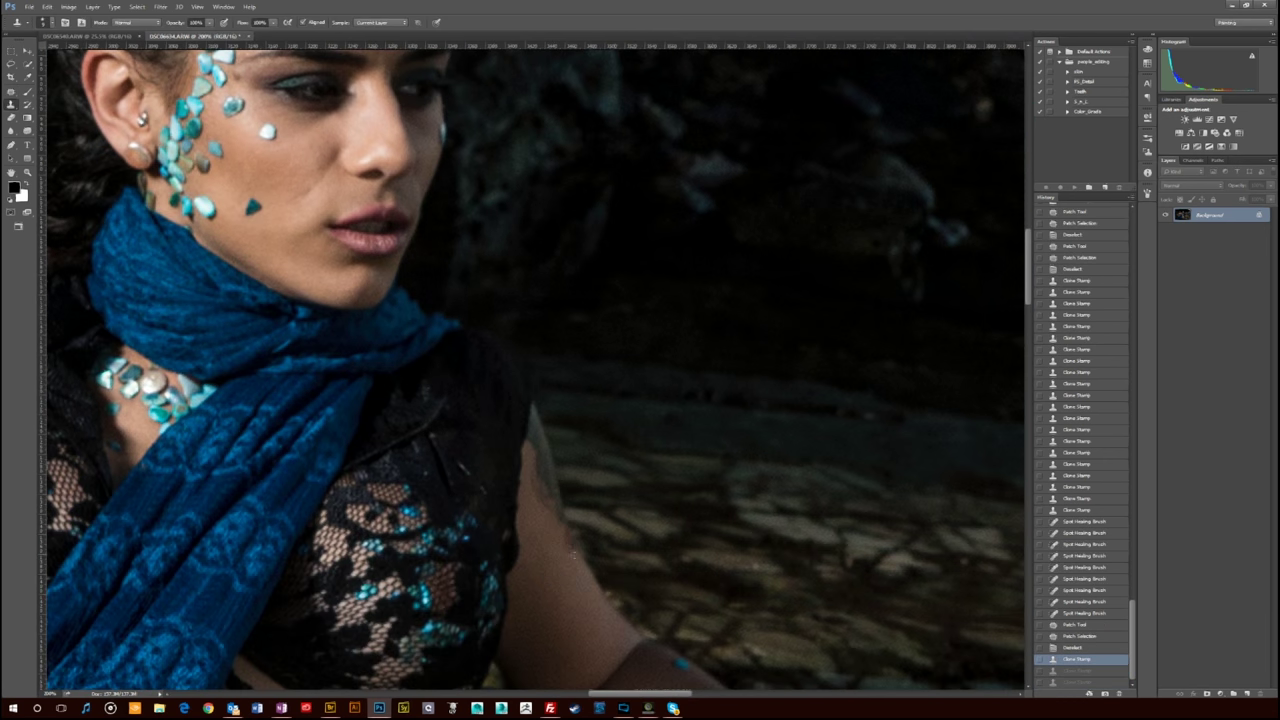
Sample clean arm skin and clone it over the lower part of the tattoo along the upper arm's outer edge.
alt+click(578, 575)
click(570, 549)
alt+click(555, 543)
click(561, 533)
alt+click(552, 538)
drag(560, 528, 549, 508)
alt+click(541, 523)
mouse_move(541, 475)
mouse_down()
mouse_move(552, 508)
mouse_move(549, 465)
mouse_up()
Refine the middle of the upper arm's outer edge with small Clone Stamp dabs over the tattoo.
click(554, 512)
click(555, 506)
click(552, 495)
click(556, 497)
click(558, 497)
click(550, 490)
click(551, 485)
Clone skin over the tattoo along the upper arm's outer edge, working up toward the lace sleeve.
click(544, 525)
click(545, 522)
click(544, 505)
click(544, 446)
click(540, 445)
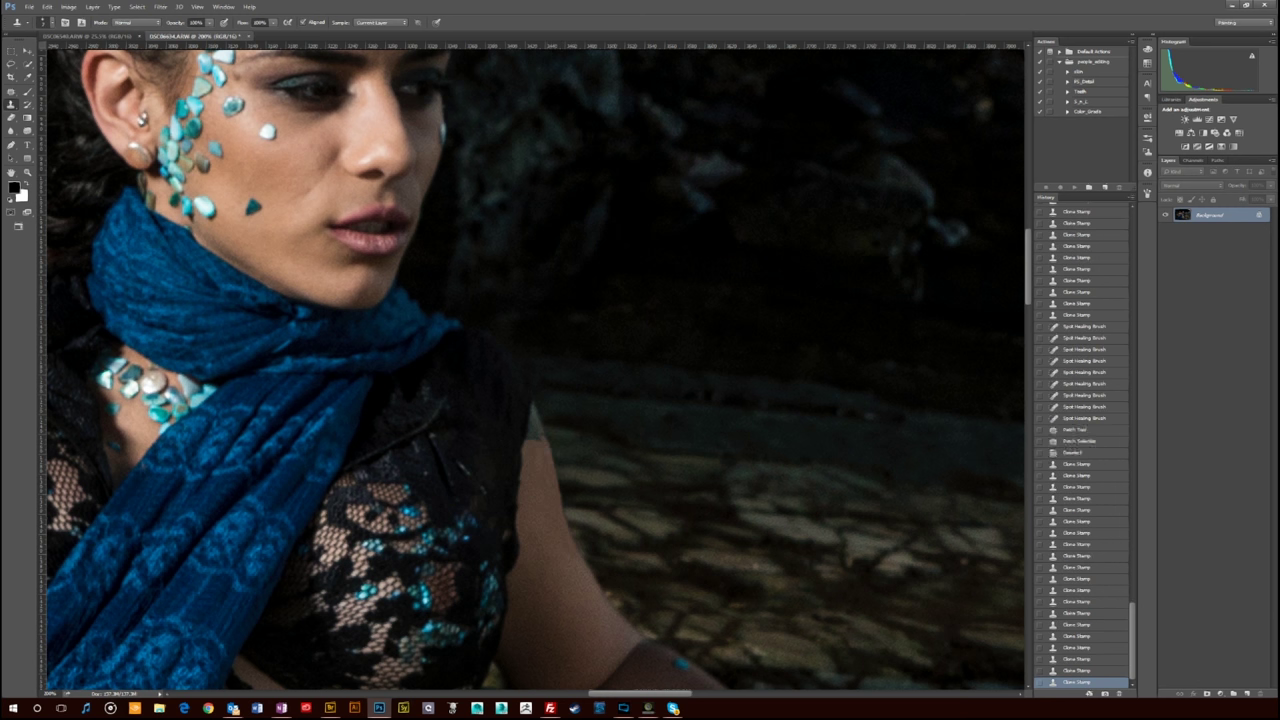
Sample clean arm skin and clone it over the last tattoo remnant directly below the lace sleeve.
alt+click(537, 450)
click(535, 438)
click(538, 436)
alt+click(538, 450)
click(540, 432)
click(536, 427)
click(537, 424)
click(537, 419)
alt+click(537, 434)
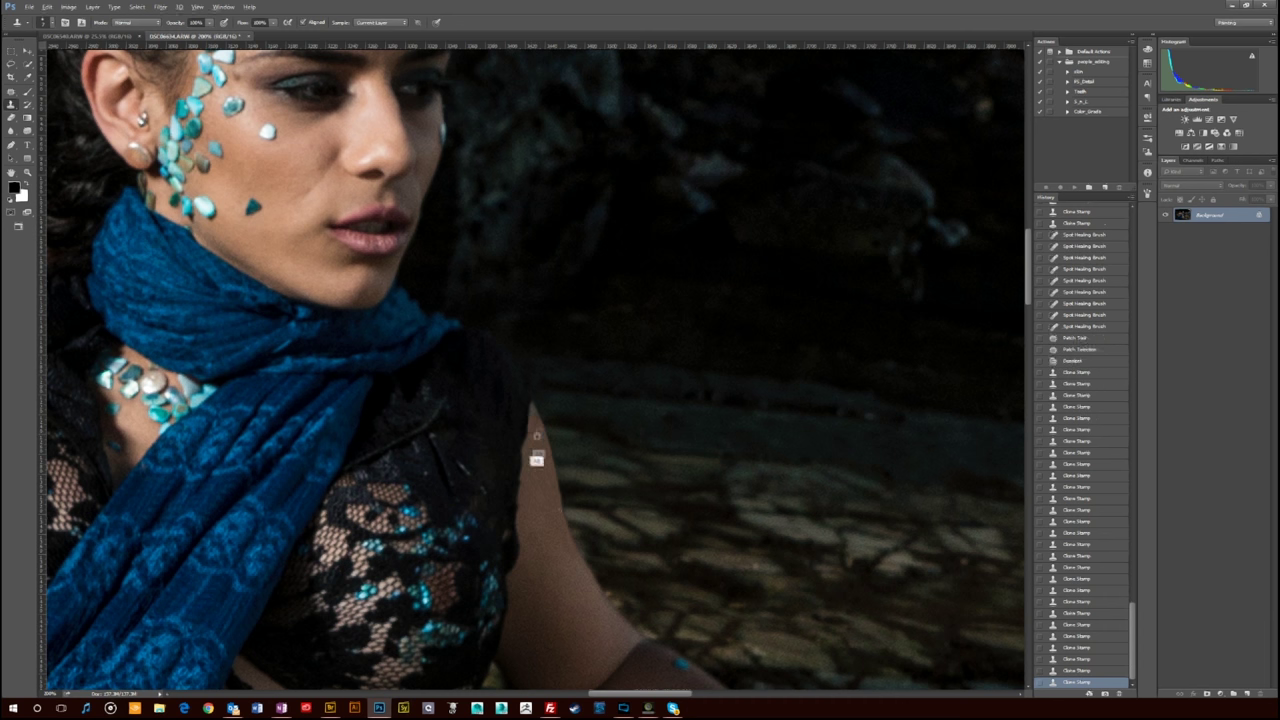
click(537, 413)
Resample skin lower on the arm, even out the cloned outer edge, and fit the whole photo in view.
alt+click(555, 516)
click(551, 500)
click(549, 528)
scroll(586, 405, down, 5)
key(ctrl+0)
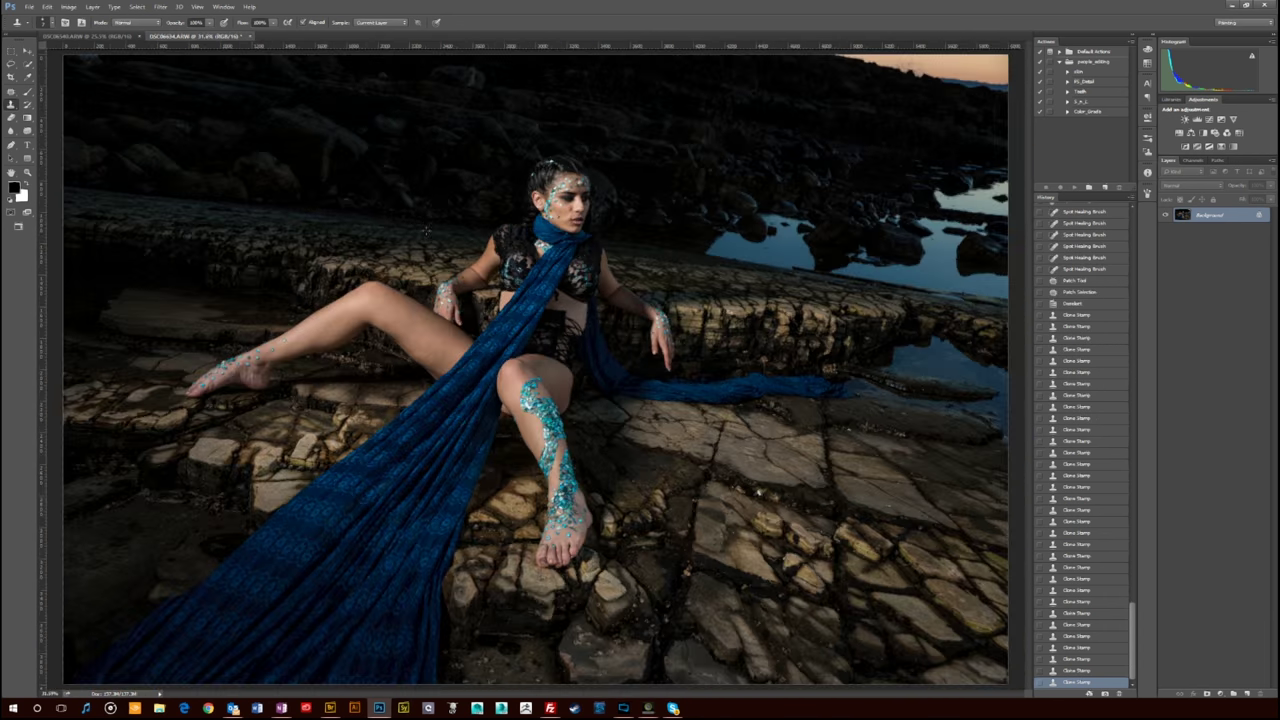
Remove small skin blemishes on the face and legs with the Spot Healing Brush.
key(F10)
scroll(565, 175, up, 8)
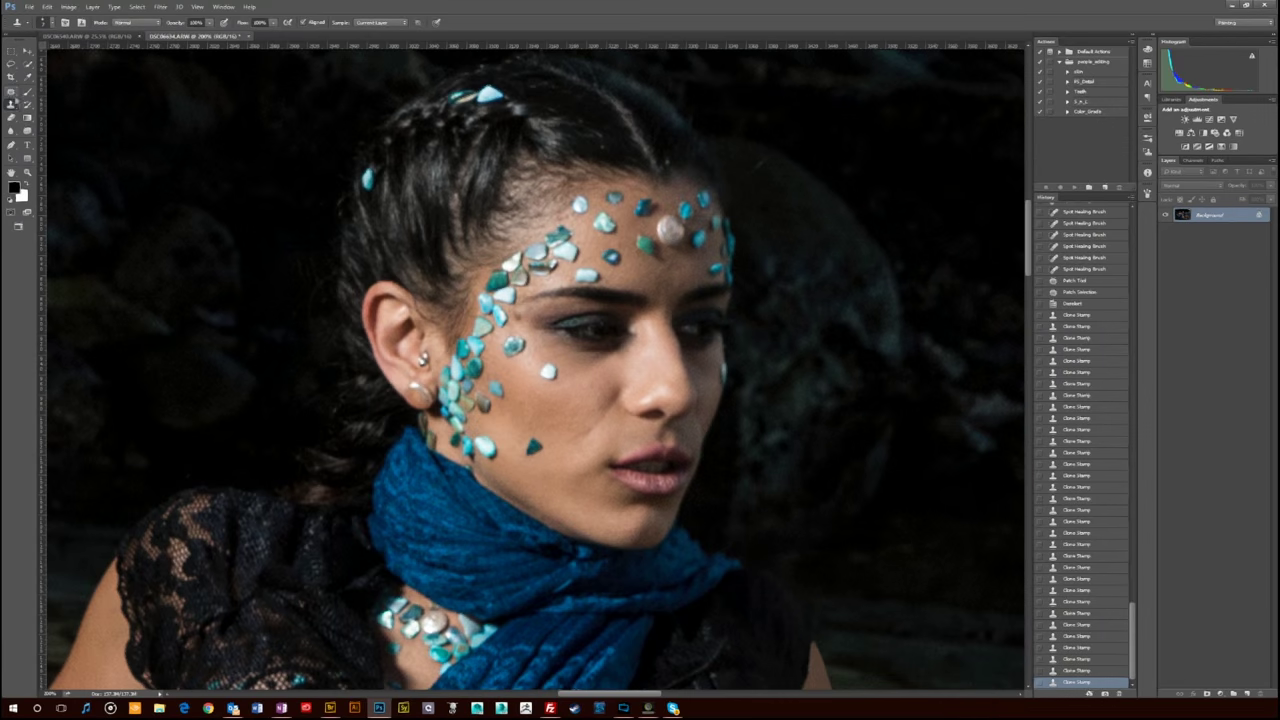
right_click(11, 91)
click(60, 90)
click(590, 431)
click(590, 430)
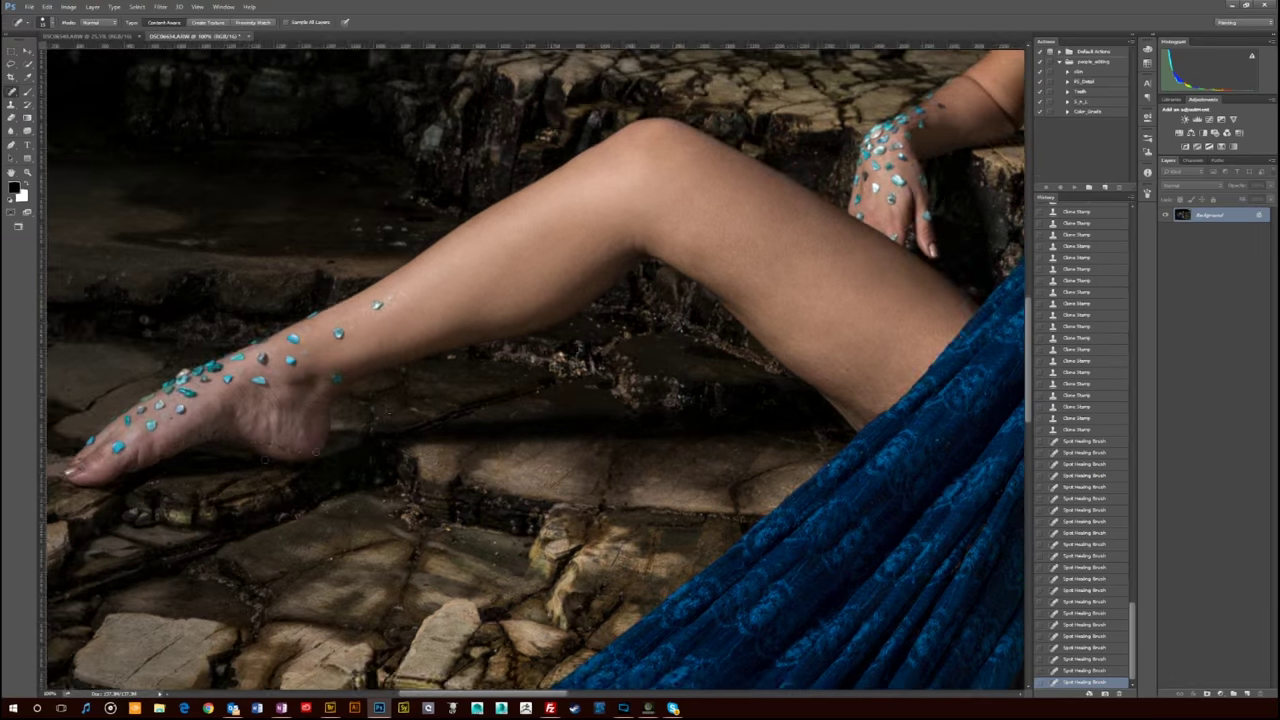
Save the retouched photo as ocean_nymph_02.psd.
click(29, 6)
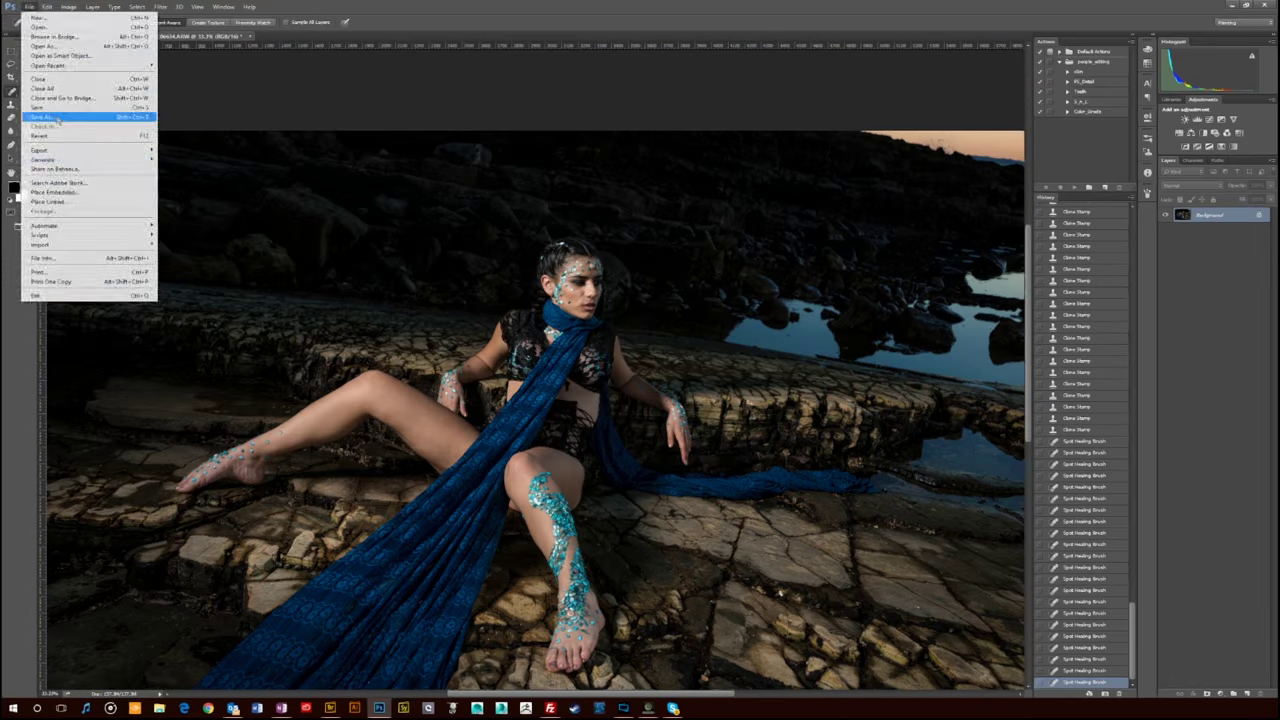
click(86, 114)
key(Return)
Run the skin action from the people_editing set and select the Background copy layer in the resulting group.
click(1080, 73)
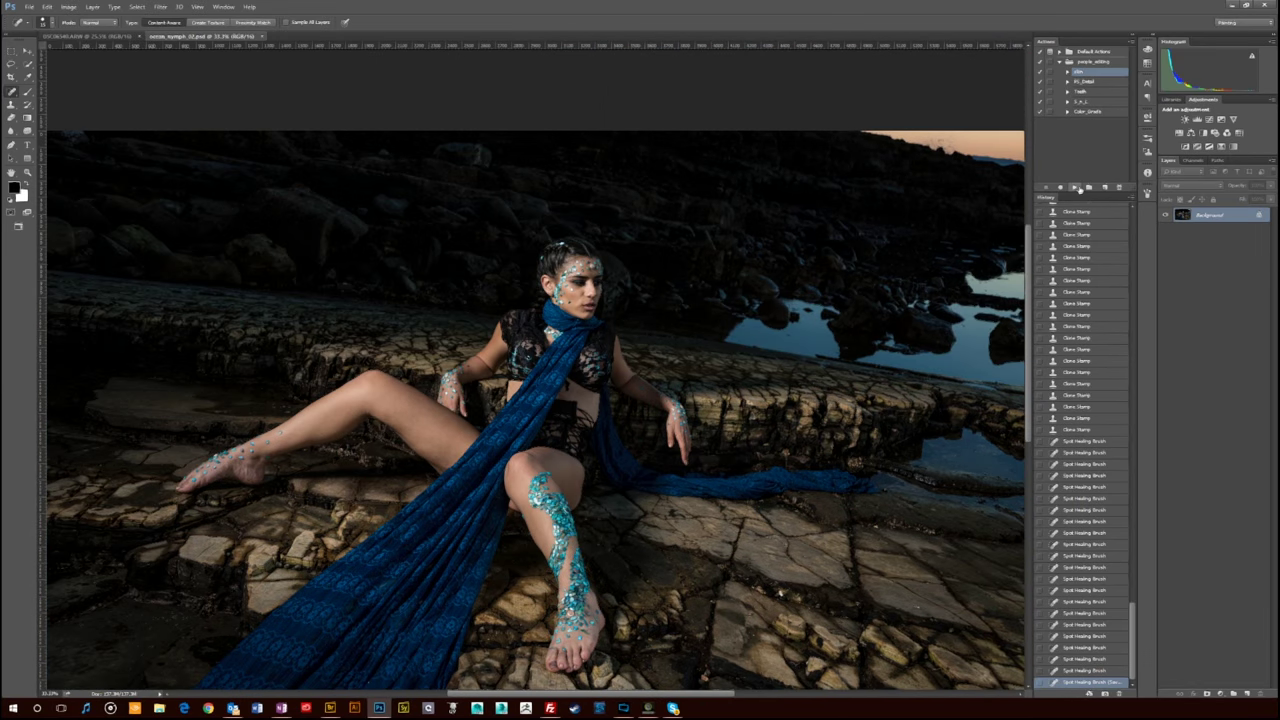
click(1077, 187)
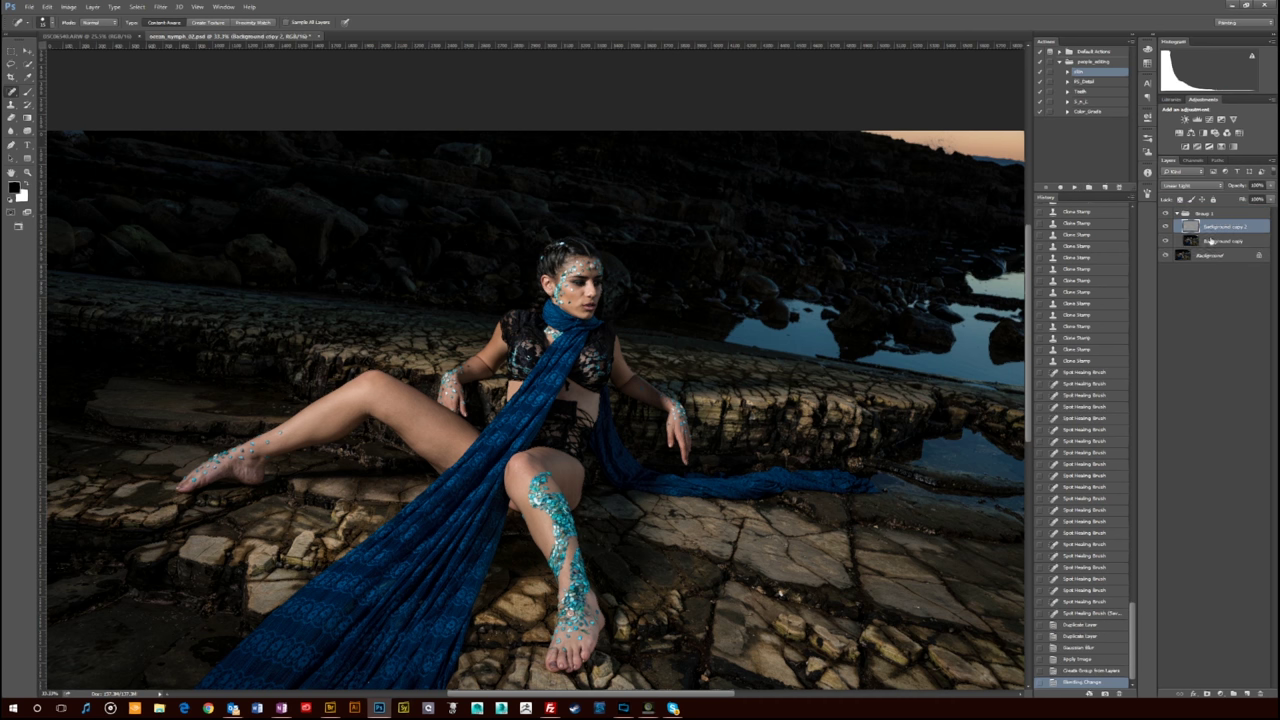
click(1210, 240)
Switch to the Mixer Brush and shrink its tip to a small size suited to the face.
scroll(578, 304, up, 8)
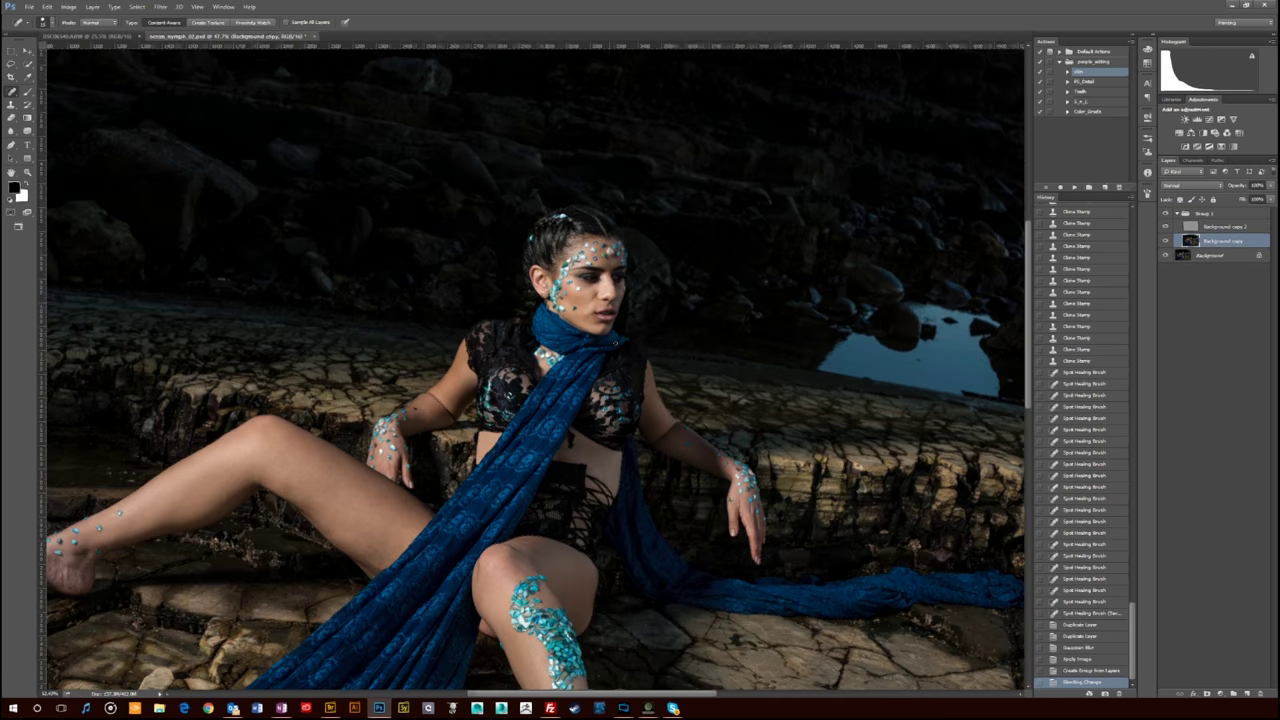
scroll(576, 293, up, 2)
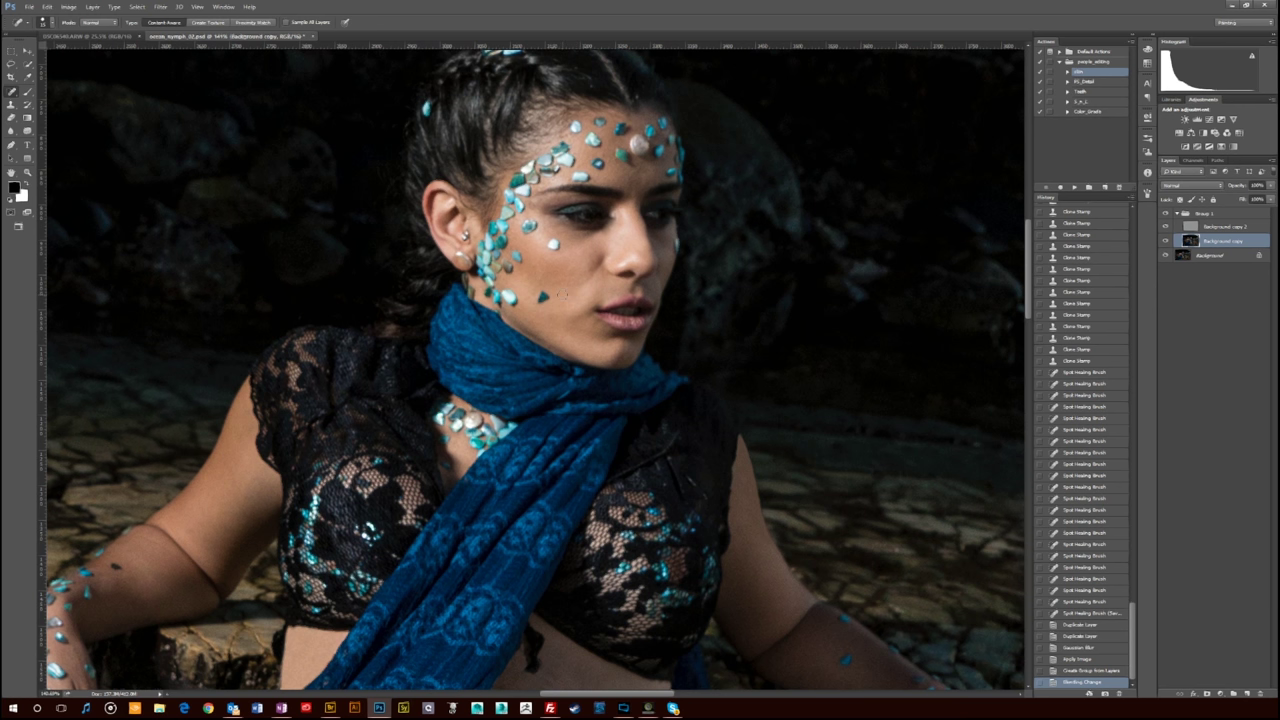
key(b)
key(shift+b)
key(shift+b)
key(shift+b)
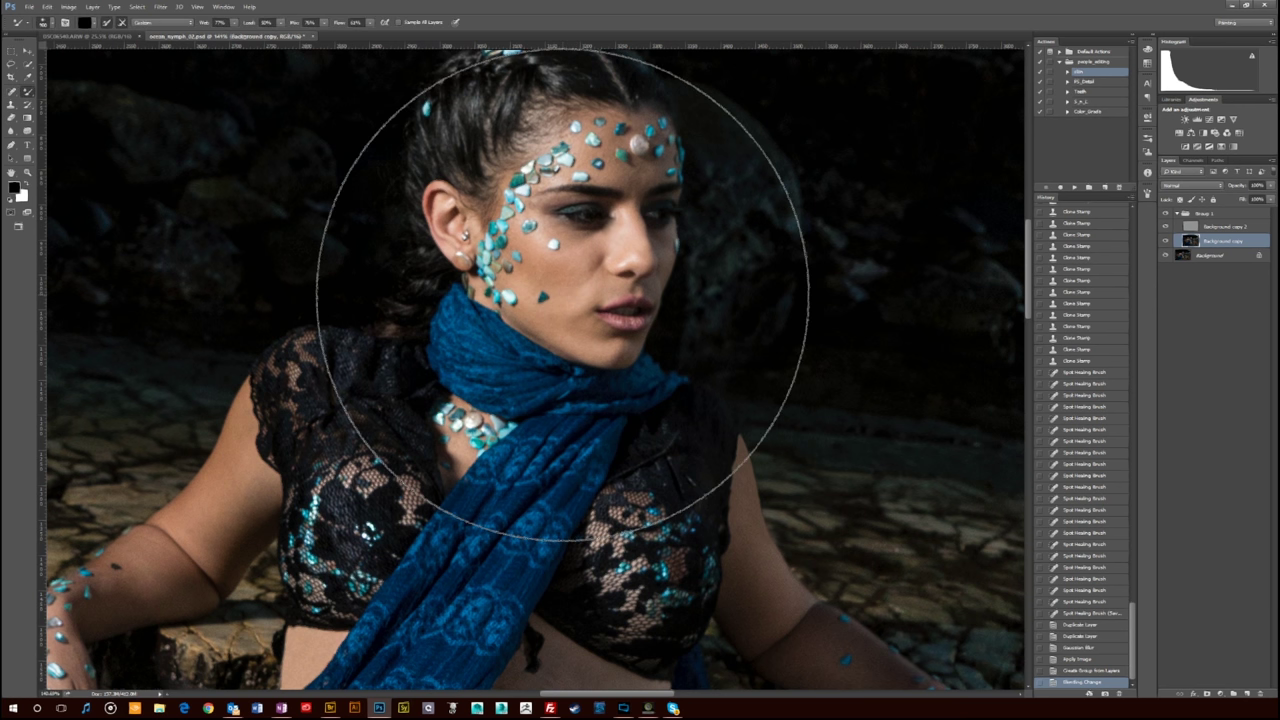
key(bracketleft)
key(bracketleft)
key(bracketleft)
key(bracketleft)
key(bracketleft)
key(bracketleft)
key(bracketleft)
key(bracketleft)
key(bracketleft)
key(bracketleft)
key(bracketleft)
key(bracketleft)
key(bracketleft)
key(bracketleft)
key(bracketleft)
key(bracketleft)
key(bracketleft)
key(bracketleft)
key(bracketleft)
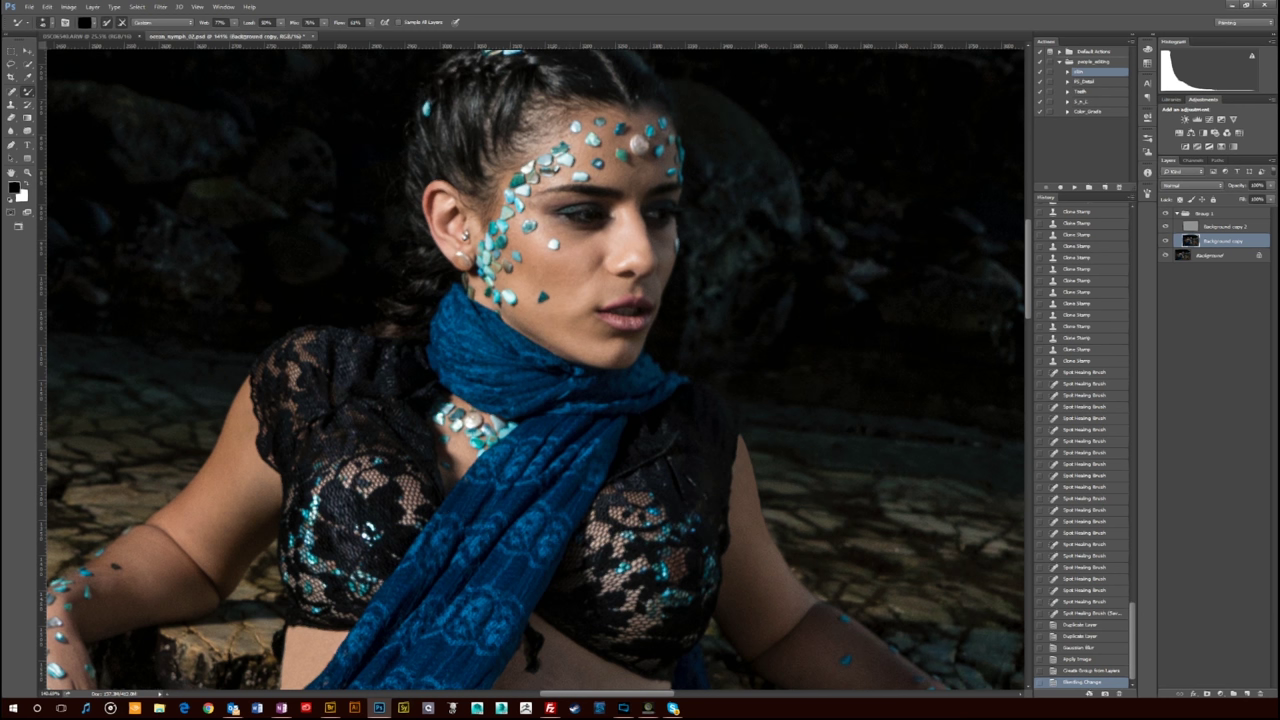
Sample the cheek's skin tone and blend the skin around the chin, mouth and lower cheek with the Mixer Brush.
alt+click(573, 296)
click(622, 354)
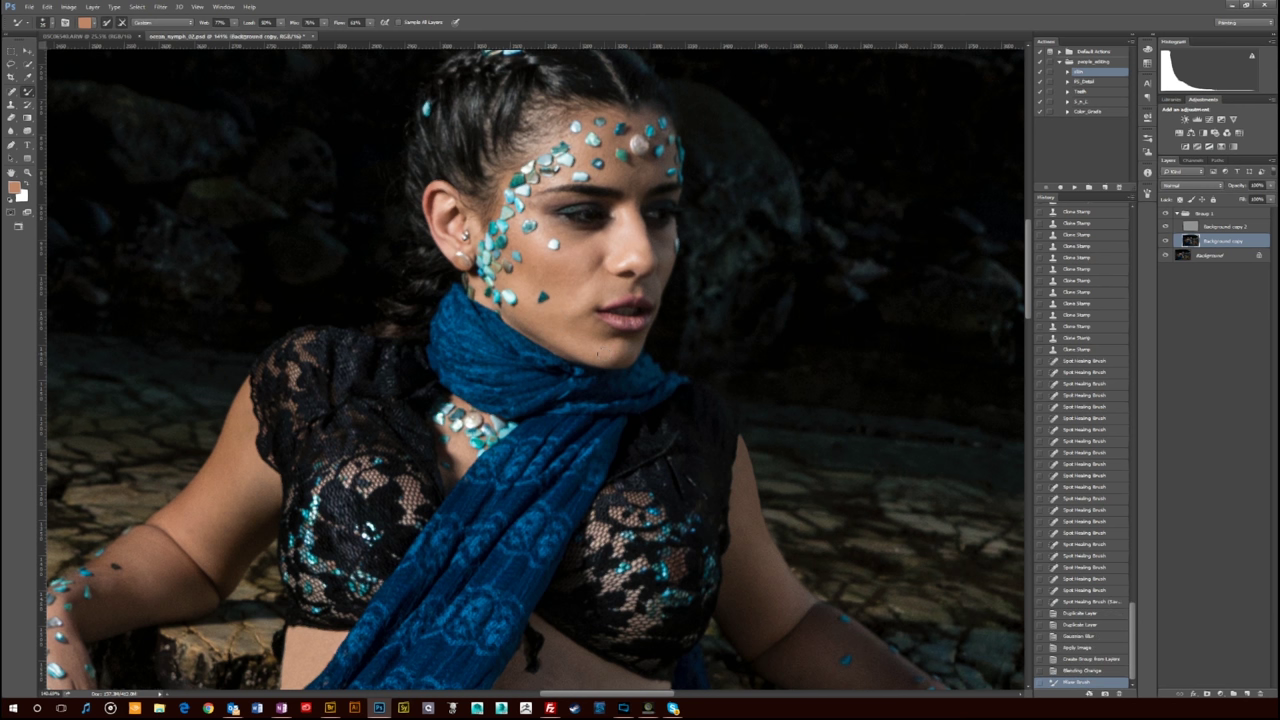
click(597, 353)
click(590, 292)
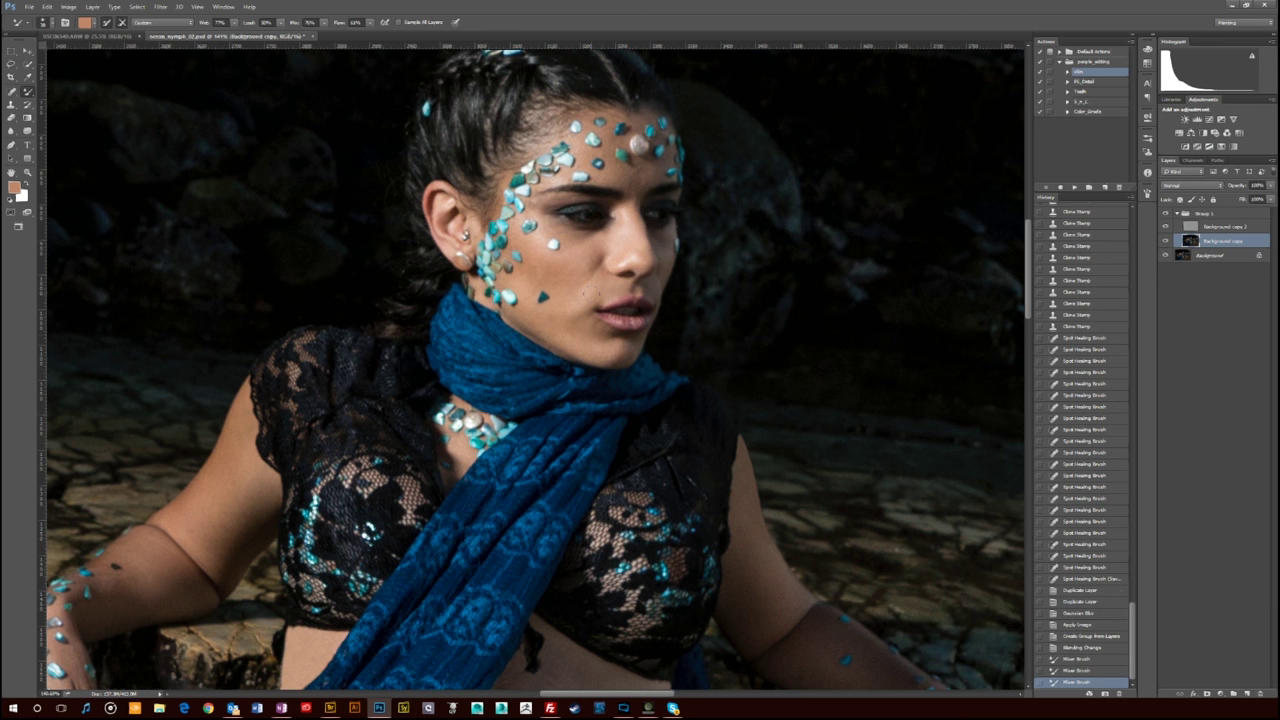
click(579, 314)
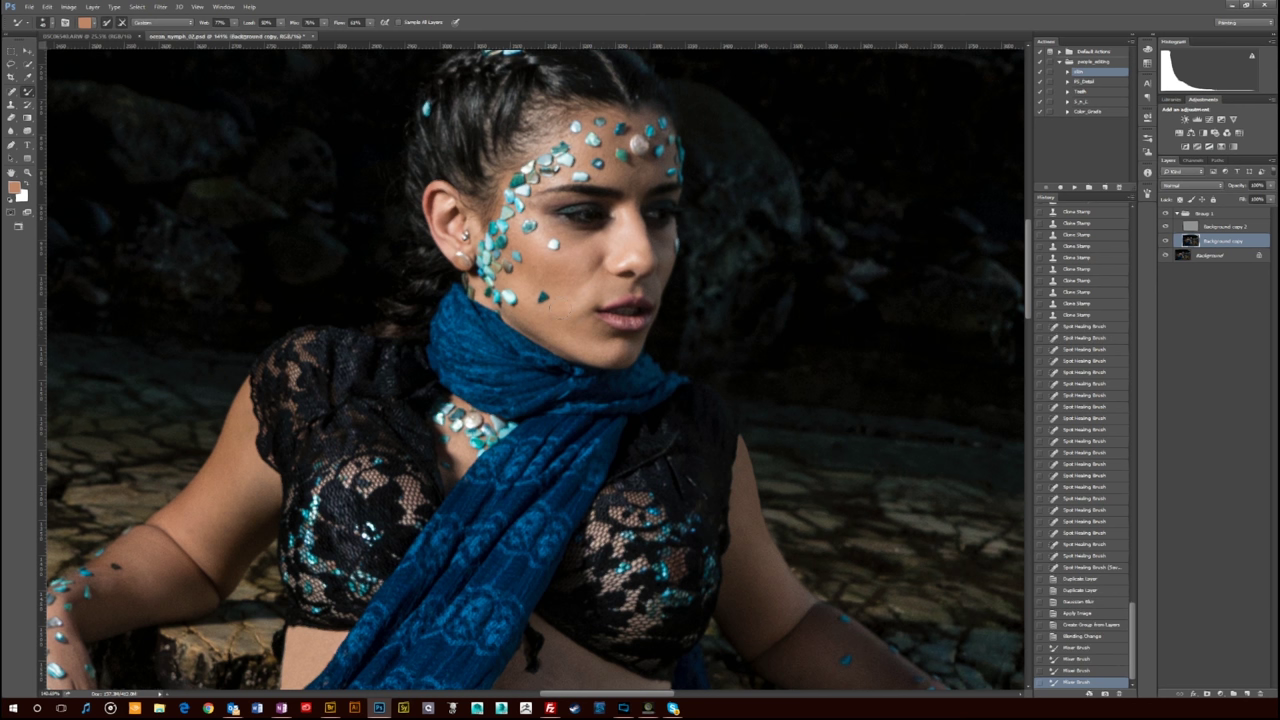
click(556, 312)
click(537, 305)
click(541, 297)
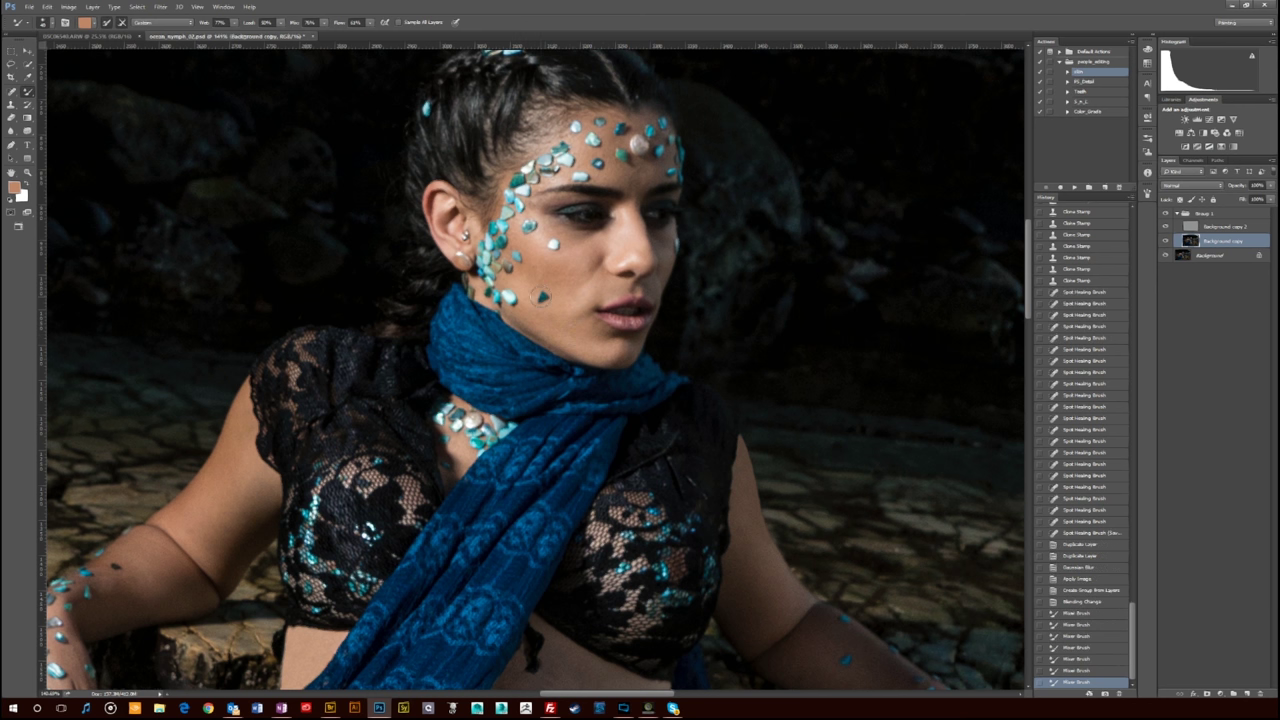
Smooth the skin tones across the cheek and the rest of the face with short Mixer Brush strokes.
click(566, 275)
click(587, 254)
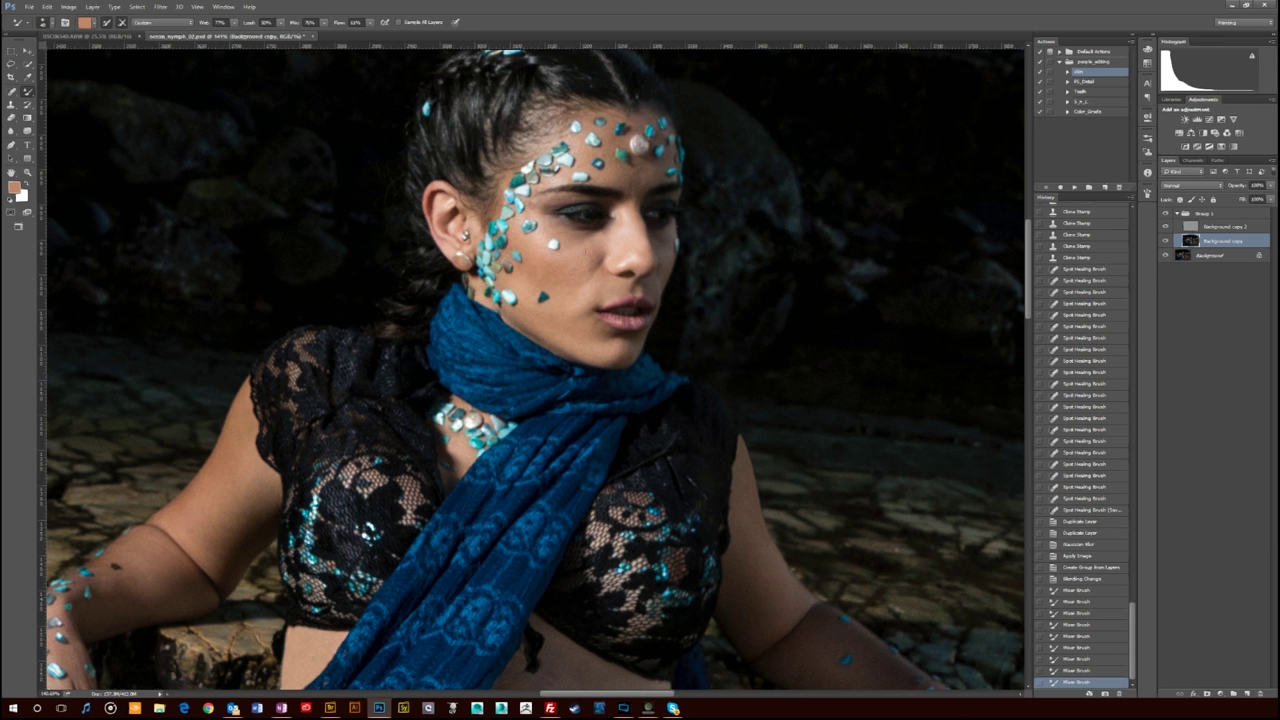
click(583, 264)
click(541, 297)
click(541, 297)
click(541, 297)
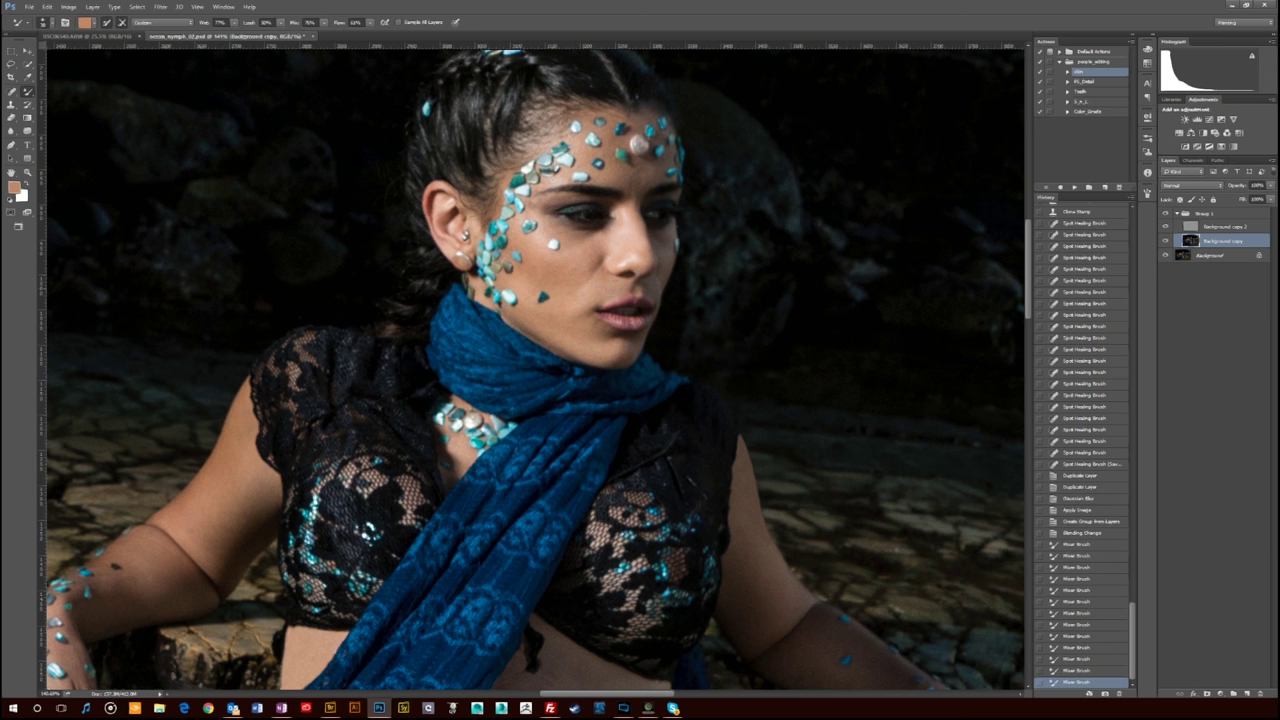
click(541, 297)
click(541, 297)
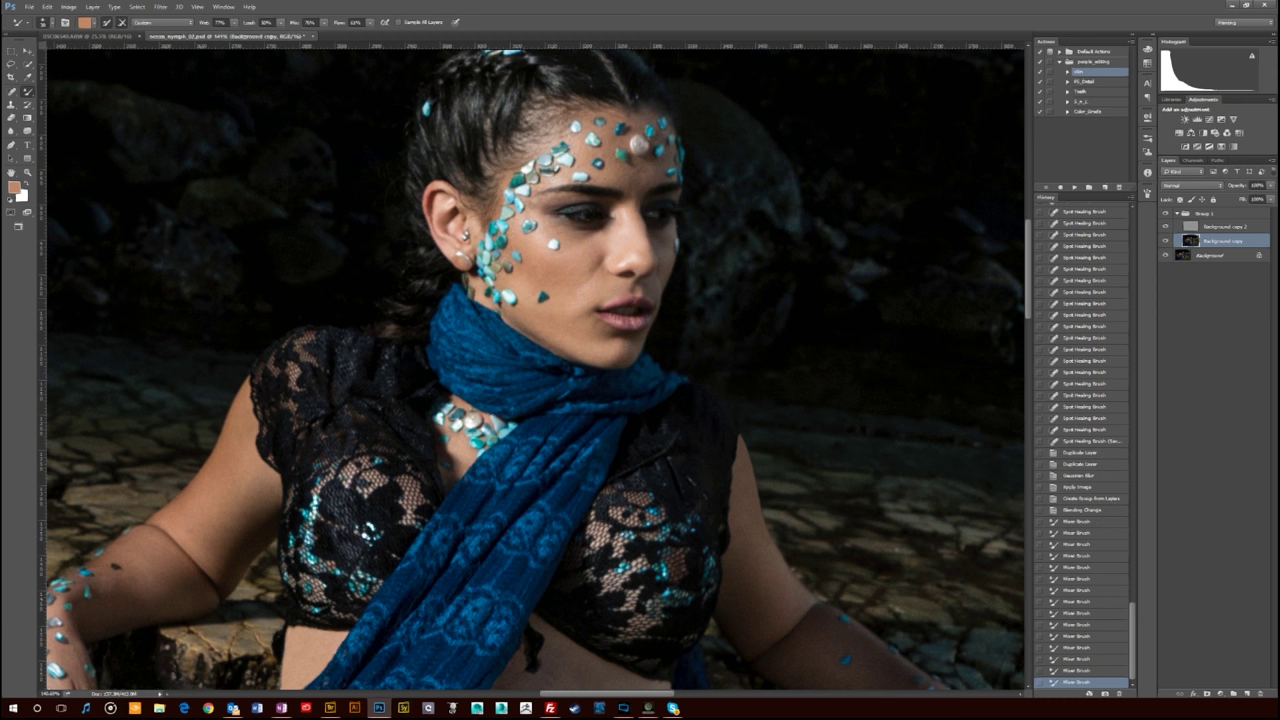
click(541, 297)
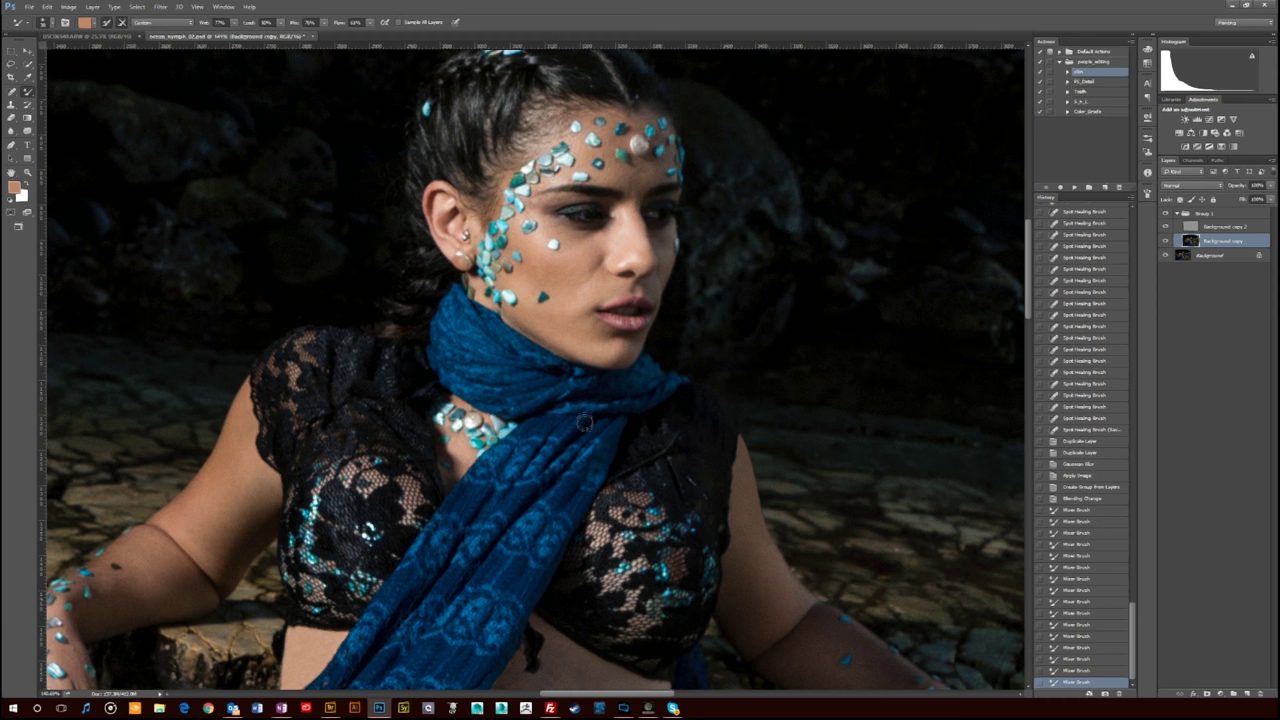
Sample the midriff's skin tone and blend the bare skin below the lace top with the Mixer Brush.
drag(535, 568, 513, 373)
key(i)
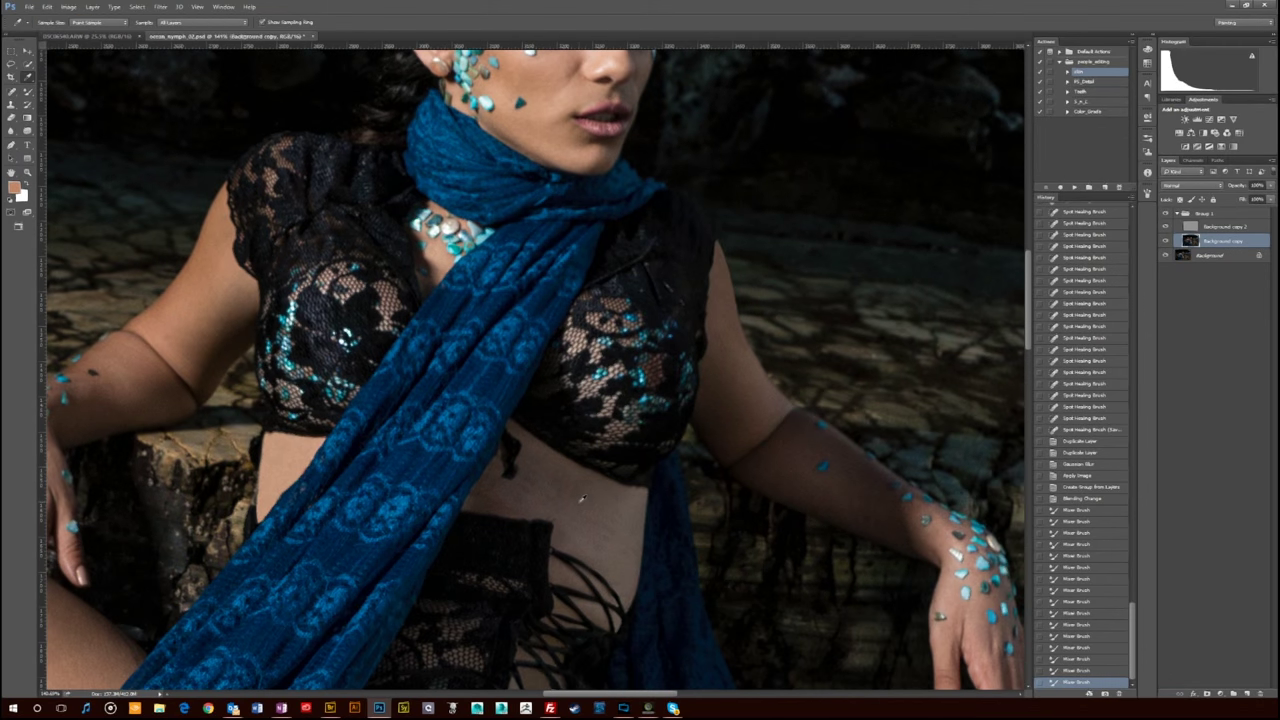
key(b)
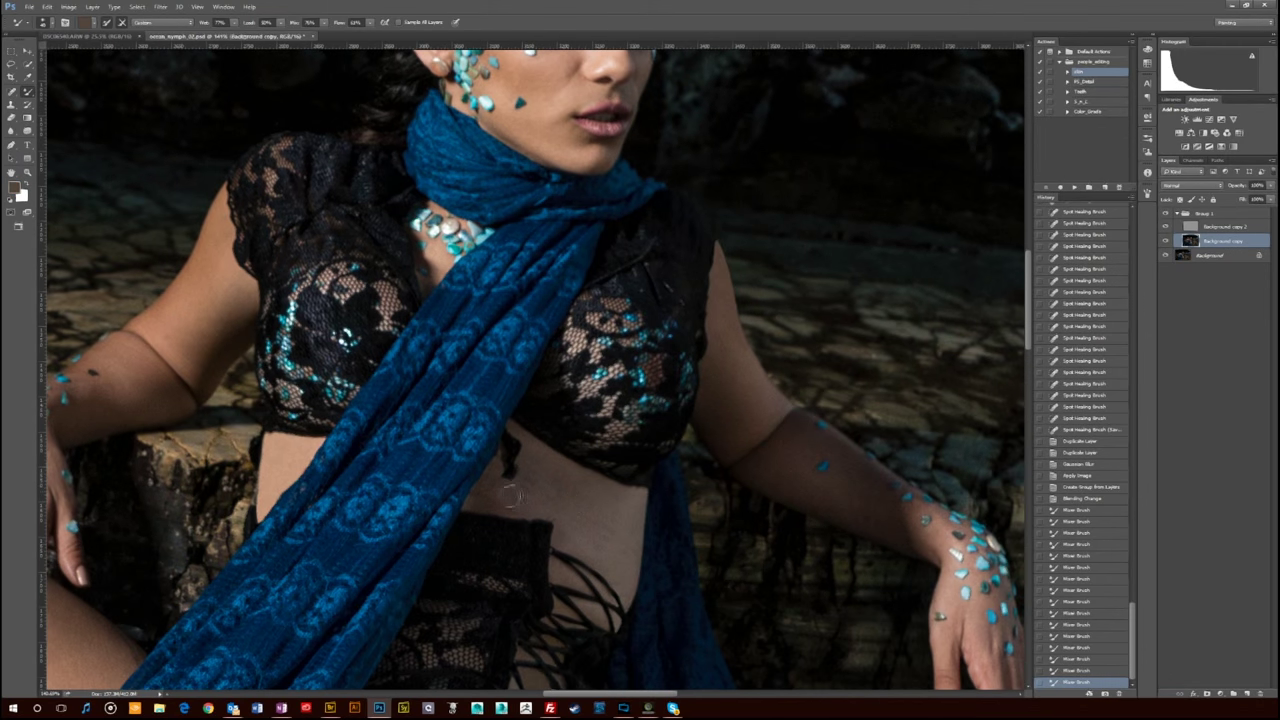
mouse_move(506, 496)
mouse_down()
mouse_move(532, 477)
mouse_move(528, 493)
mouse_move(492, 502)
mouse_move(555, 470)
mouse_move(536, 463)
mouse_move(532, 485)
mouse_move(533, 459)
mouse_move(521, 494)
mouse_move(491, 494)
mouse_move(553, 460)
mouse_move(536, 457)
mouse_move(552, 509)
mouse_move(563, 474)
mouse_move(564, 525)
mouse_move(584, 531)
mouse_move(578, 542)
mouse_move(567, 487)
mouse_move(593, 547)
mouse_move(588, 493)
mouse_move(590, 550)
mouse_move(583, 507)
mouse_up()
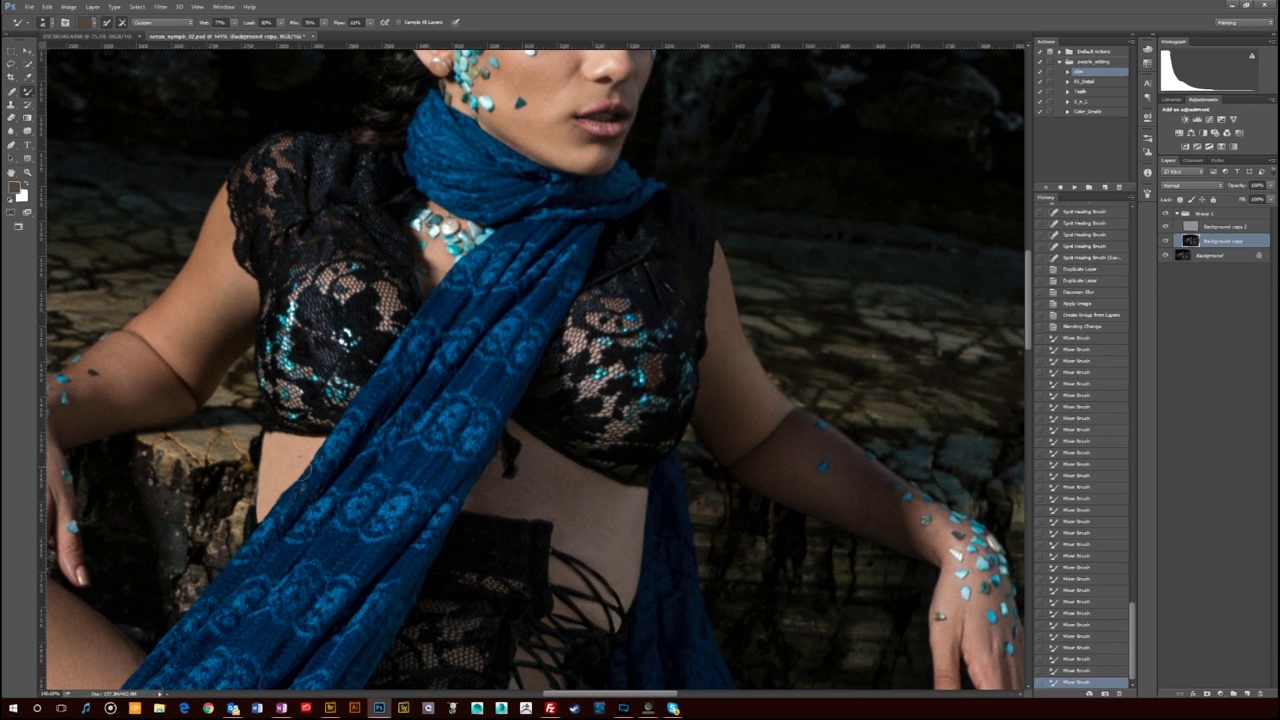
Sample the arm's skin tone and smooth the upper arm and the waist beside the scarf with the Mixer Brush.
alt+click(234, 314)
alt+click(298, 410)
drag(228, 312, 222, 328)
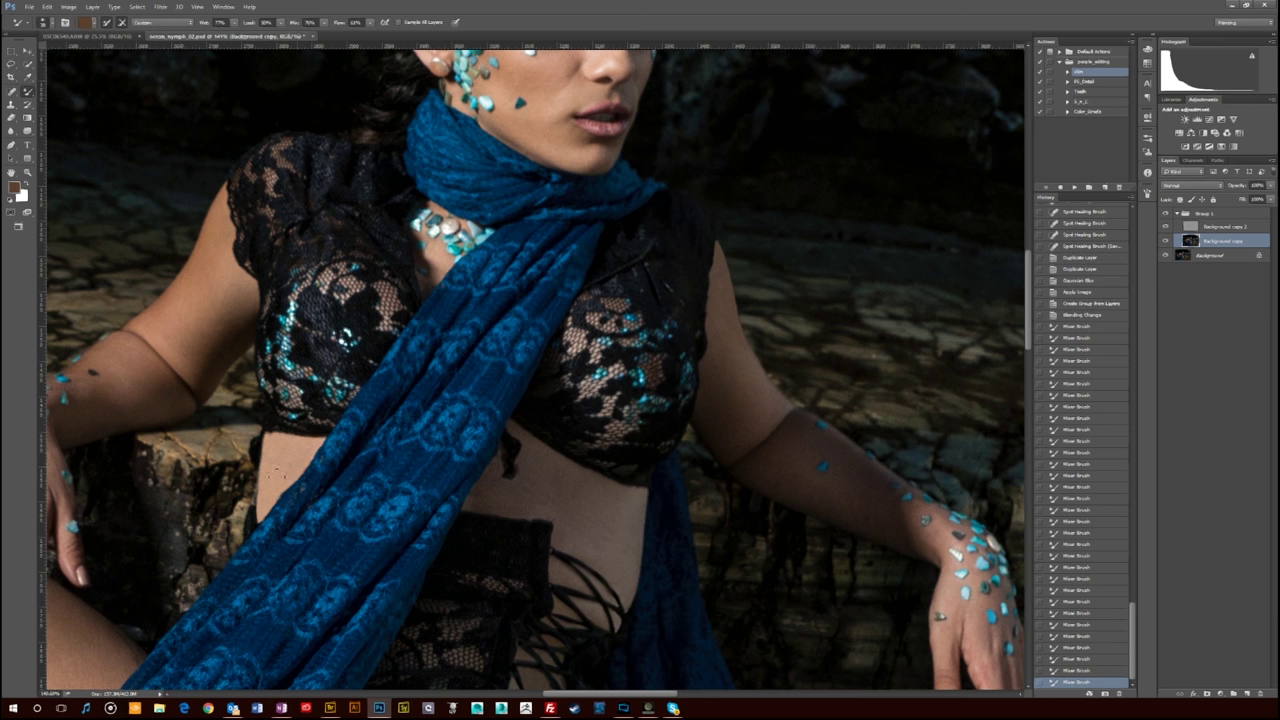
drag(277, 473, 286, 482)
click(298, 410)
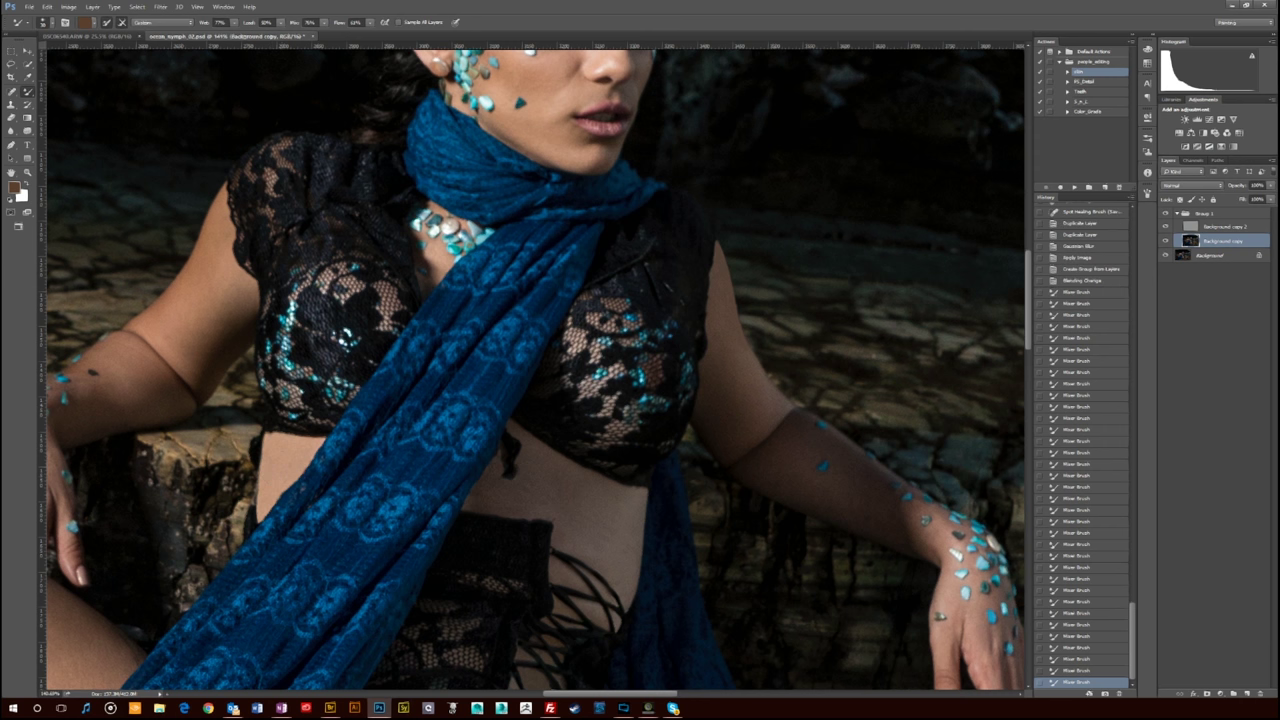
click(298, 410)
click(298, 410)
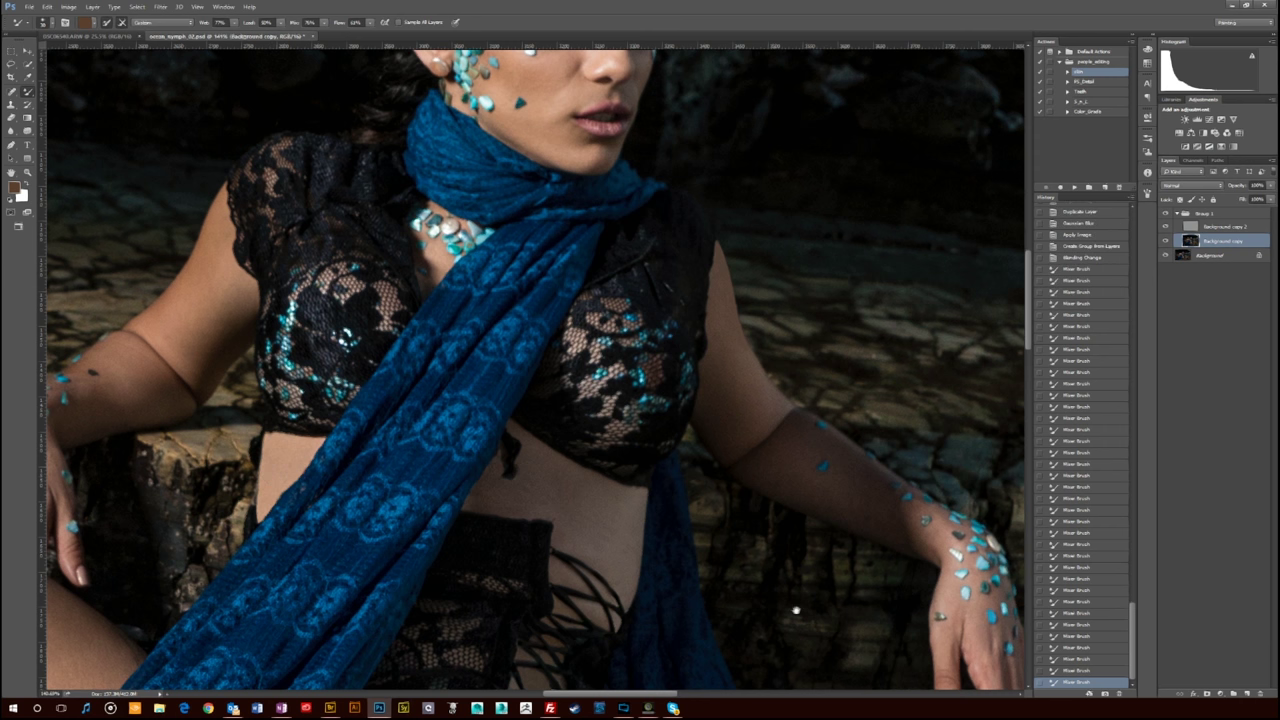
Sample skin on the front leg and blend the thigh and knee above the turquoise shells with the Mixer Brush.
drag(807, 599, 904, 244)
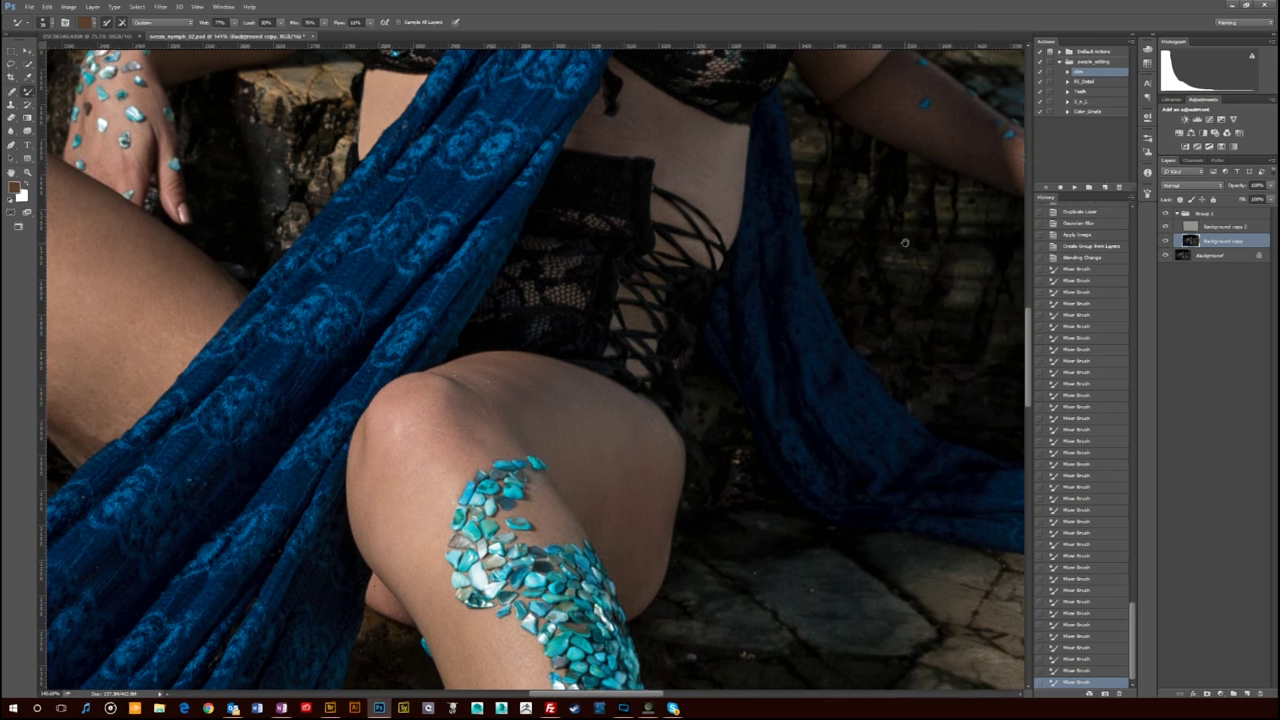
drag(905, 243, 903, 243)
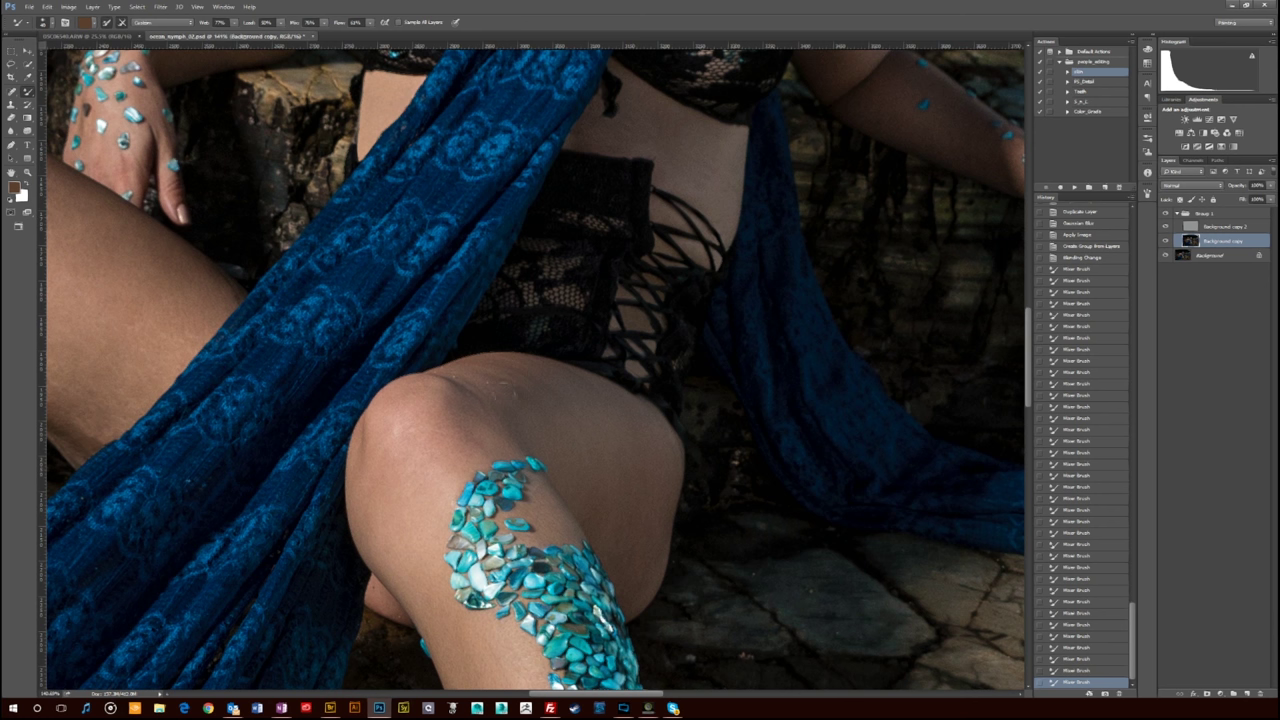
drag(530, 380, 551, 410)
alt+click(526, 372)
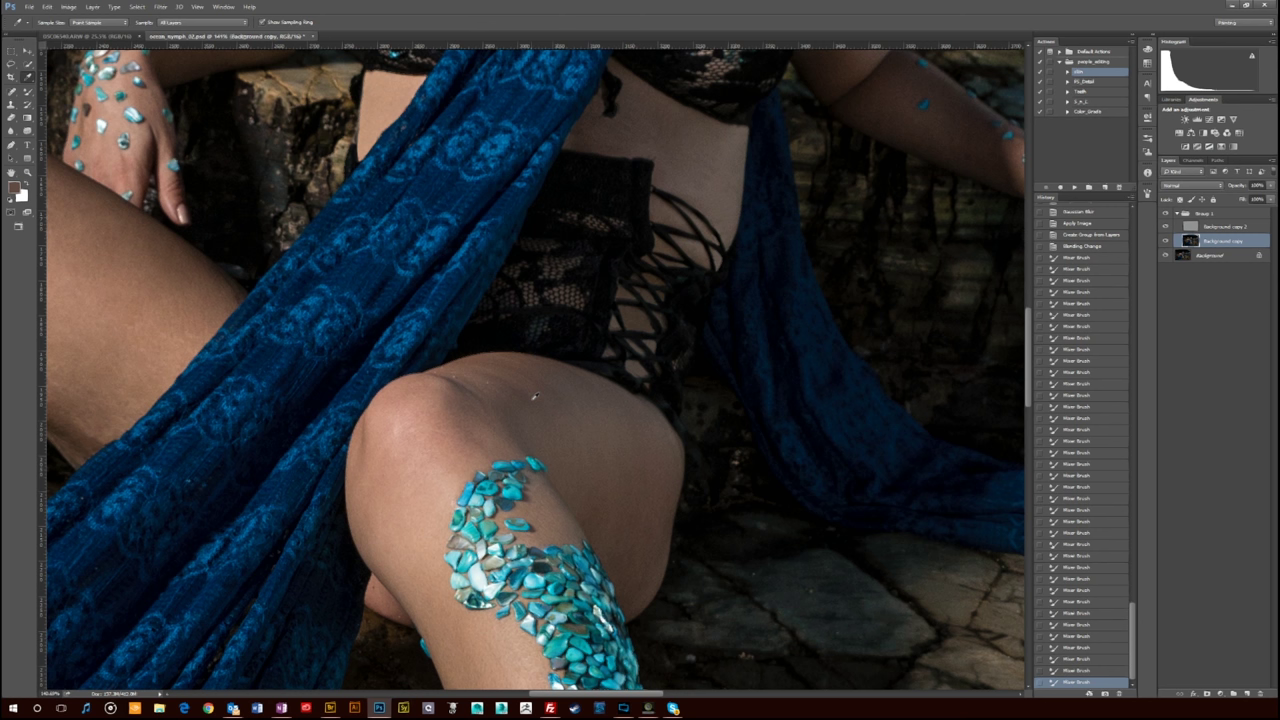
drag(520, 386, 564, 406)
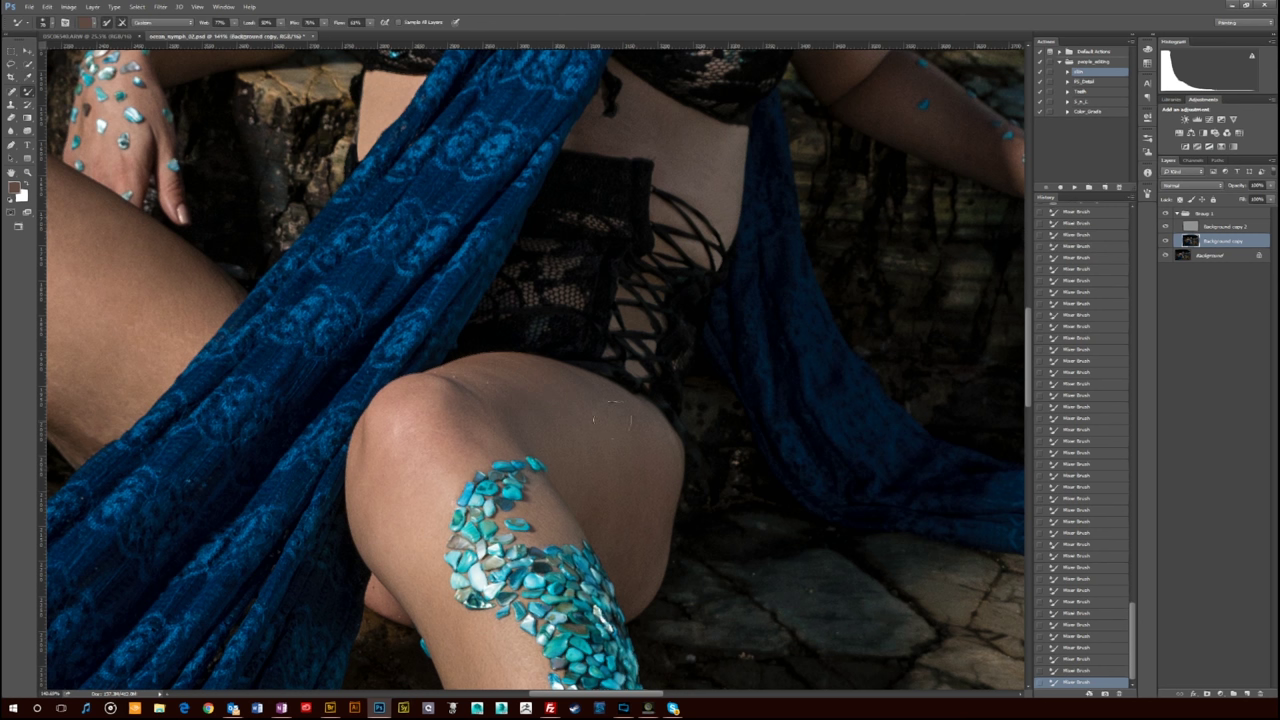
Undo the last Mixer Brush stroke and spot-heal the marks on the rear thigh's underside on the Background copy 2 layer.
drag(560, 650, 987, 660)
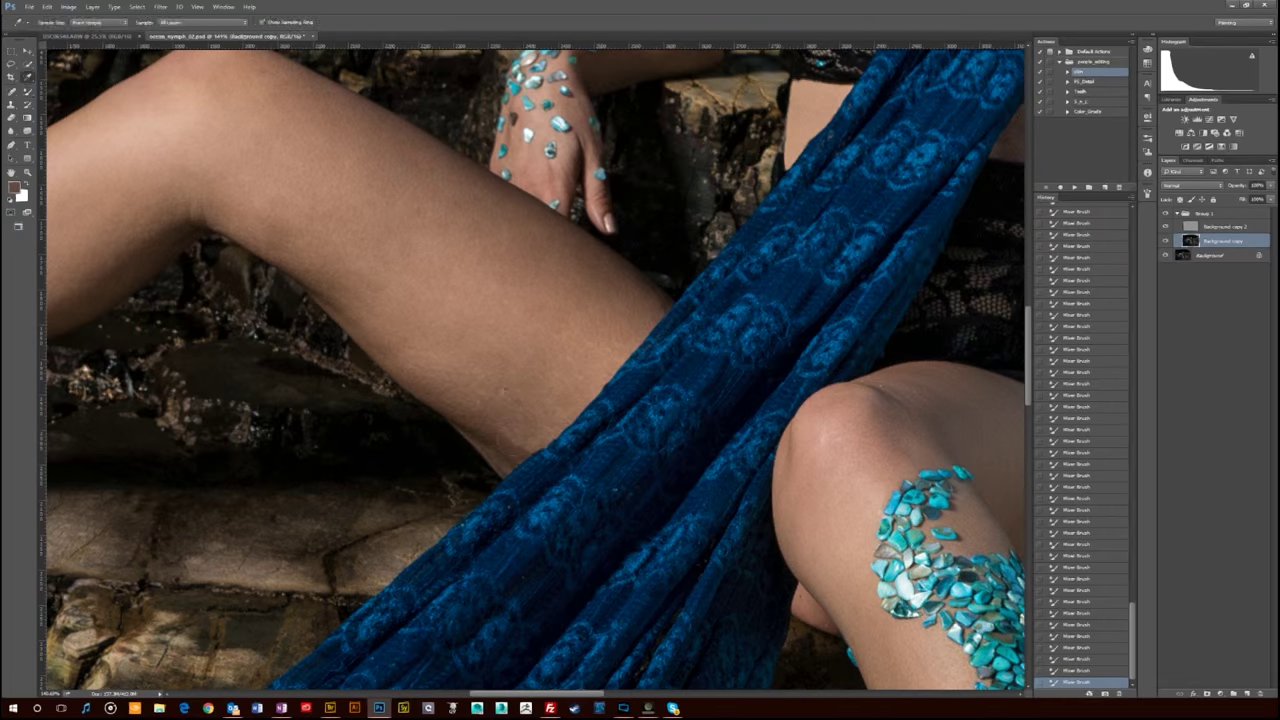
alt+click(499, 442)
click(1225, 227)
key(ctrl+z)
key(j)
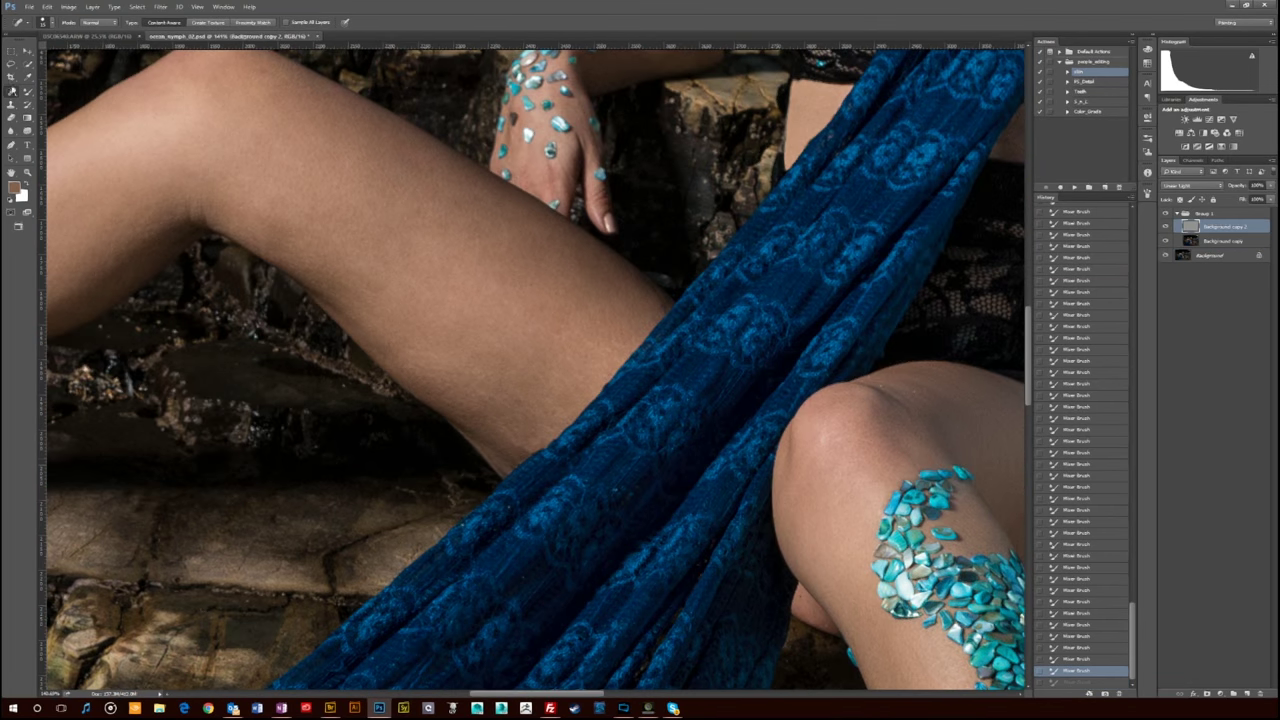
click(488, 430)
click(485, 430)
click(481, 431)
click(476, 431)
click(472, 431)
Return to the Background copy layer and blend the front leg's knee and shin edges with the Mixer Brush.
key(alt+bracketleft)
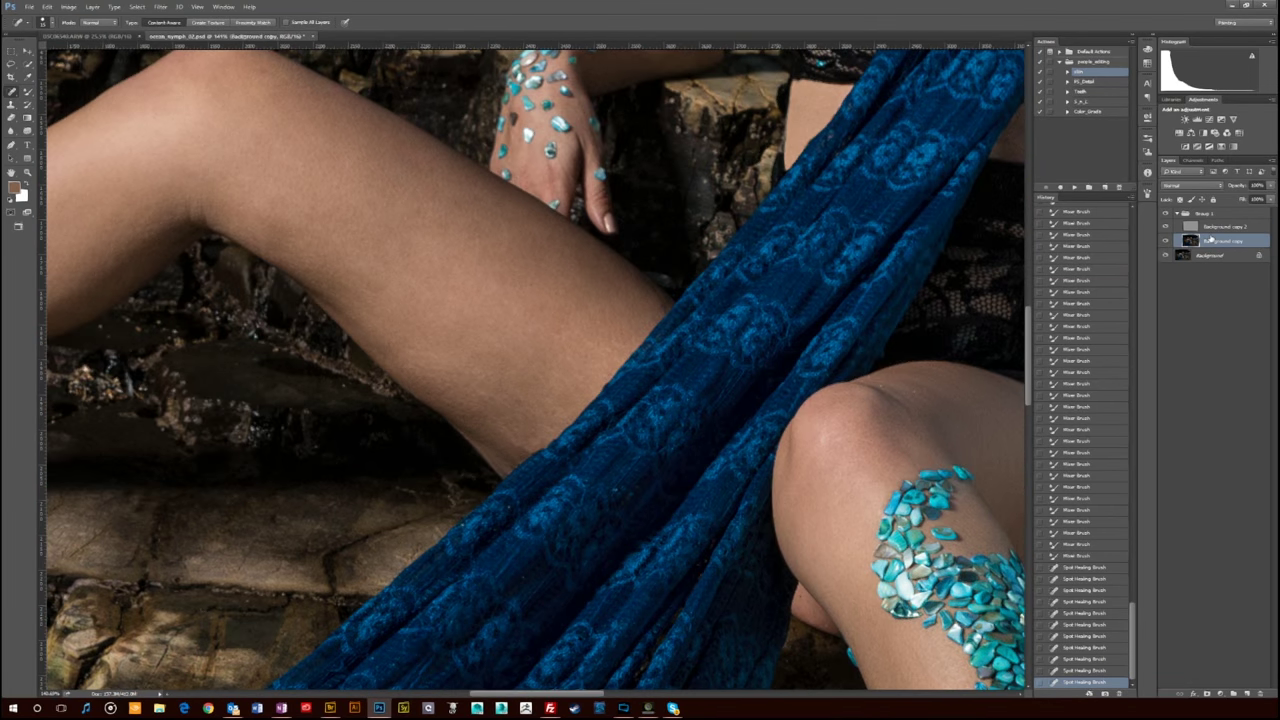
key(b)
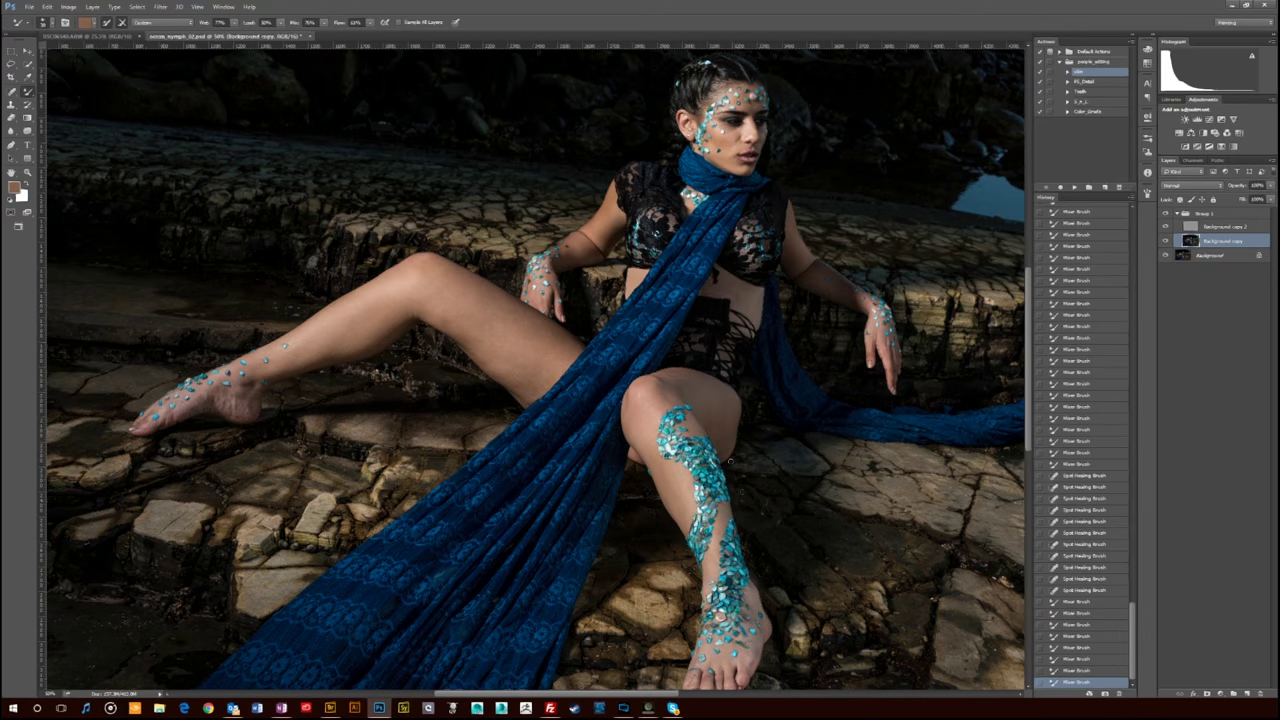
drag(730, 461, 733, 446)
drag(732, 444, 730, 402)
drag(728, 398, 724, 382)
drag(724, 378, 722, 360)
drag(660, 470, 668, 488)
drag(668, 480, 682, 506)
Blend the skin at the side of the midriff with short Mixer Brush strokes on the Background copy layer.
drag(738, 284, 744, 292)
drag(742, 286, 748, 296)
drag(736, 288, 750, 294)
drag(744, 288, 748, 296)
scroll(742, 282, down, 3)
click(1205, 214)
click(1223, 241)
drag(742, 288, 750, 298)
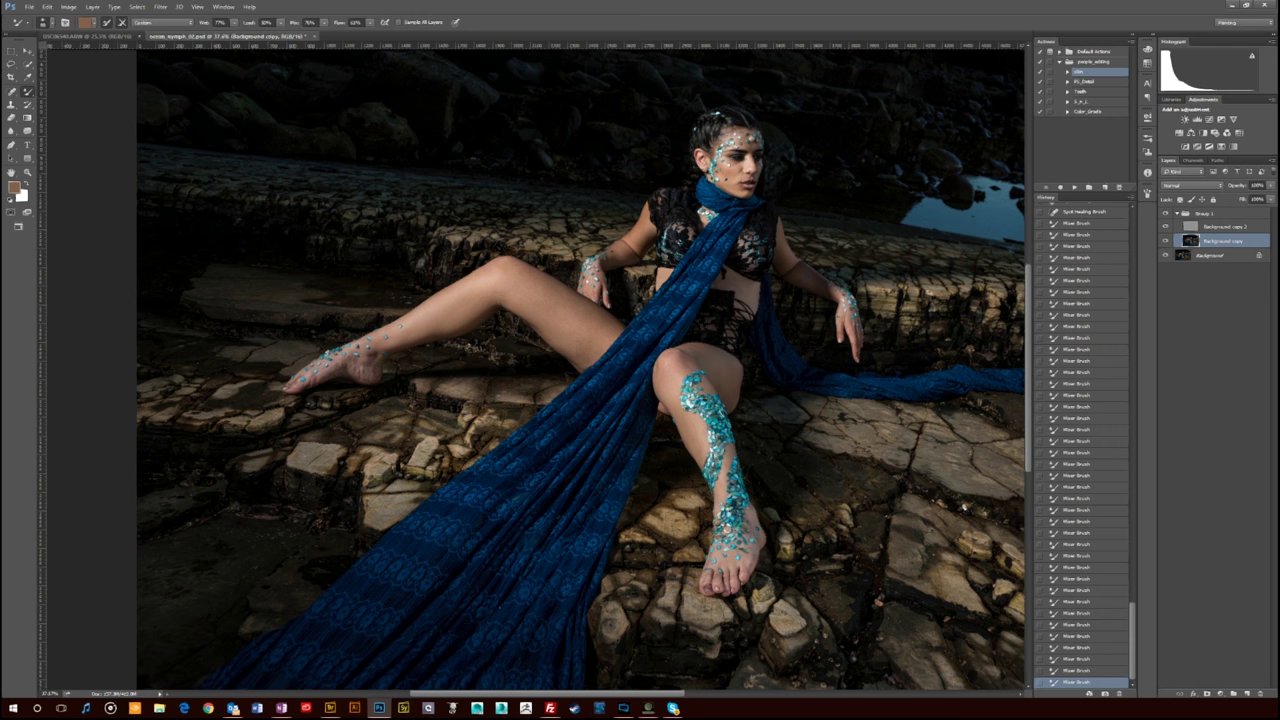
Stamp all visible layers into a new layer and save the document as a new version with the suffix _v02.
click(1205, 214)
key(ctrl+alt+shift+e)
click(29, 7)
click(42, 121)
key(Right)
key(Left)
key(Left)
key(Left)
key(Left)
text(_v0)
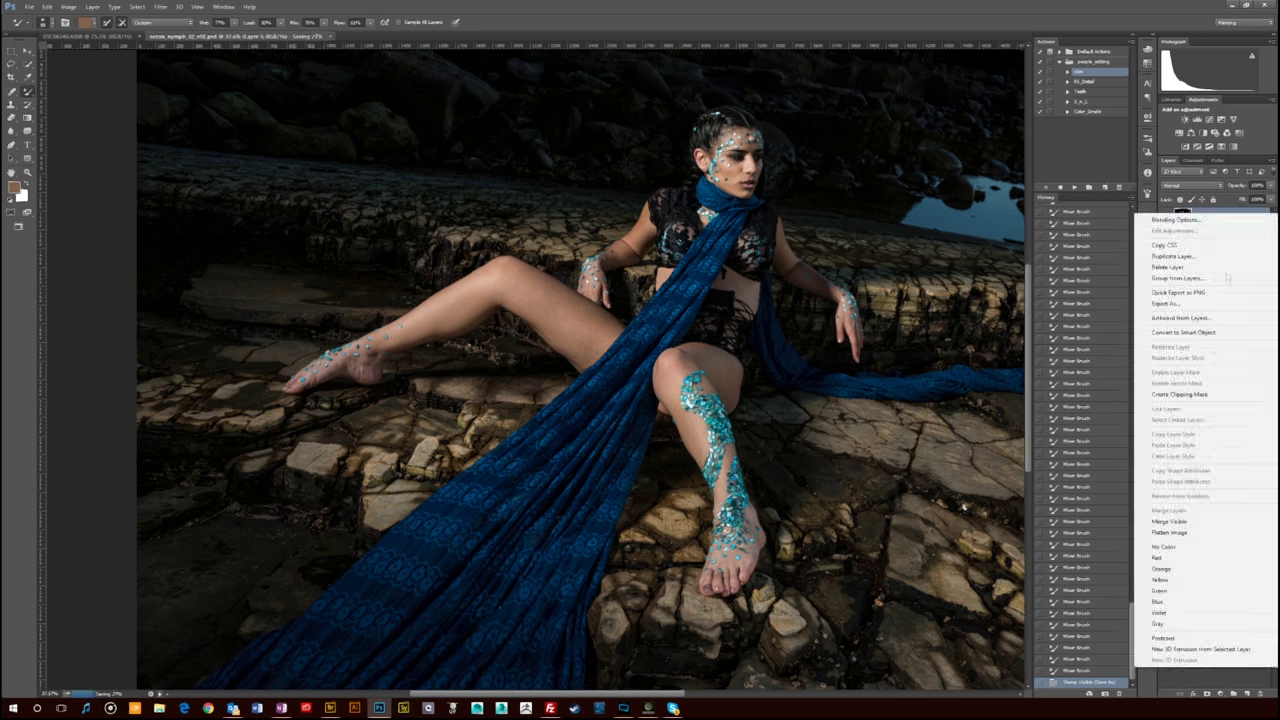
Run the detail action on the flattened image and switch to a smaller white brush for the Detail group's mask.
key(ctrl+plus)
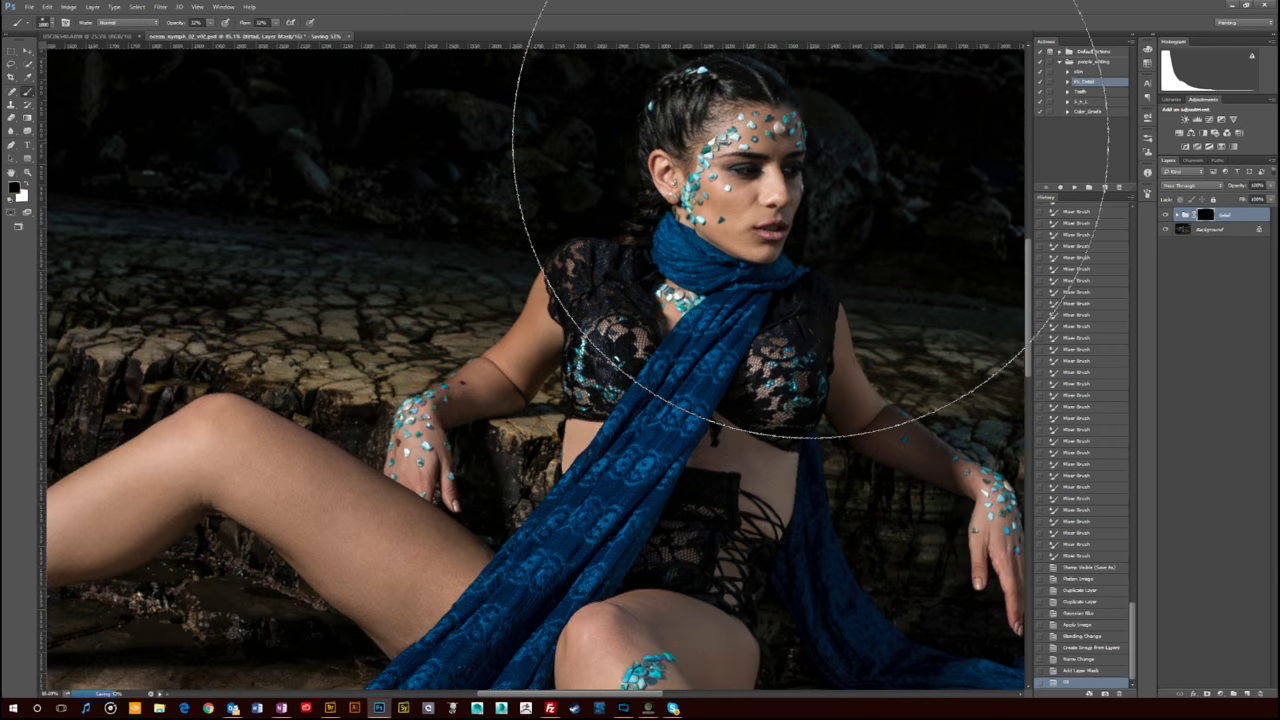
key(x)
key(bracketleft)
key(bracketleft)
key(bracketleft)
key(bracketleft)
key(bracketleft)
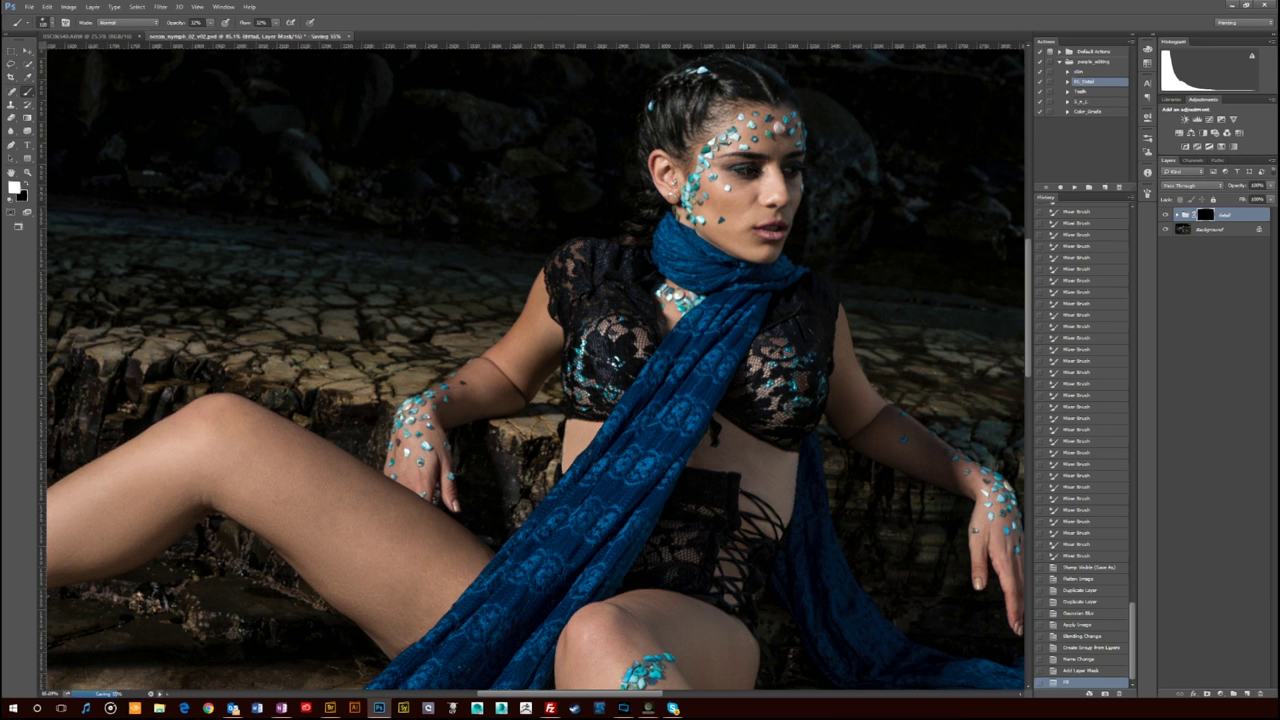
Paint white over both eyes on the Detail group's mask to bring out their detail.
click(751, 170)
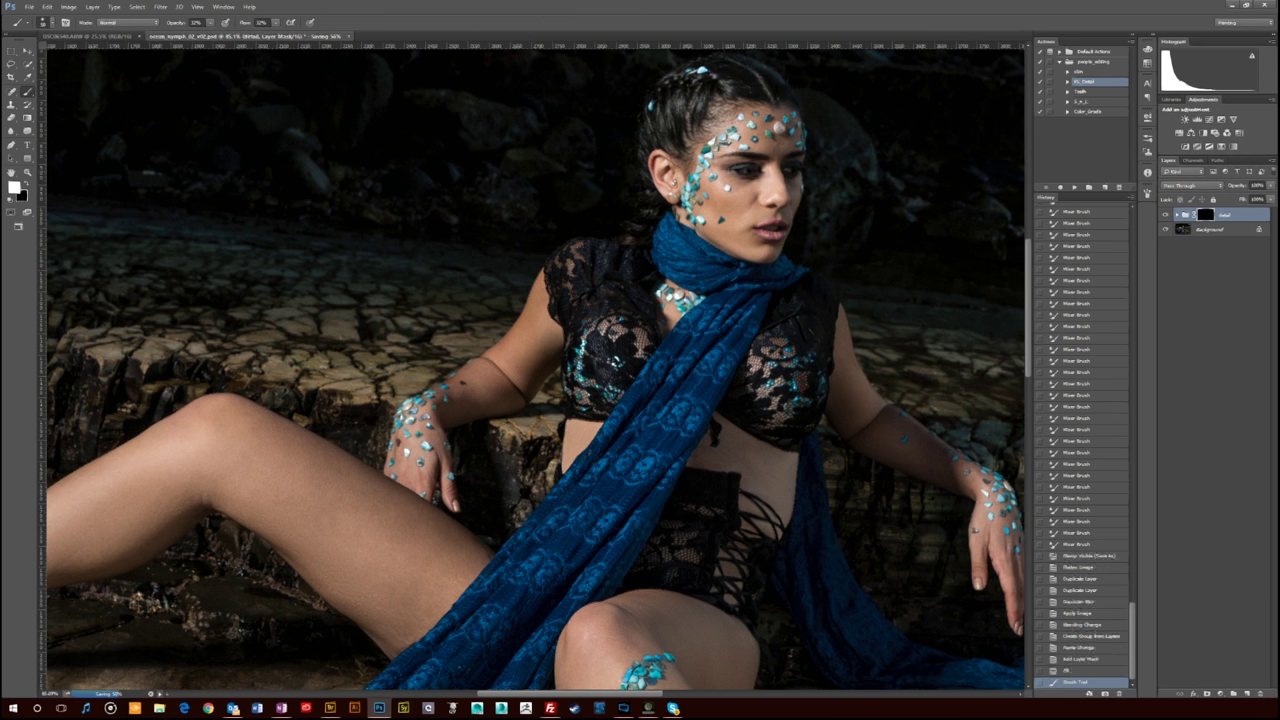
click(756, 164)
click(753, 168)
click(749, 172)
click(754, 169)
click(752, 170)
click(800, 166)
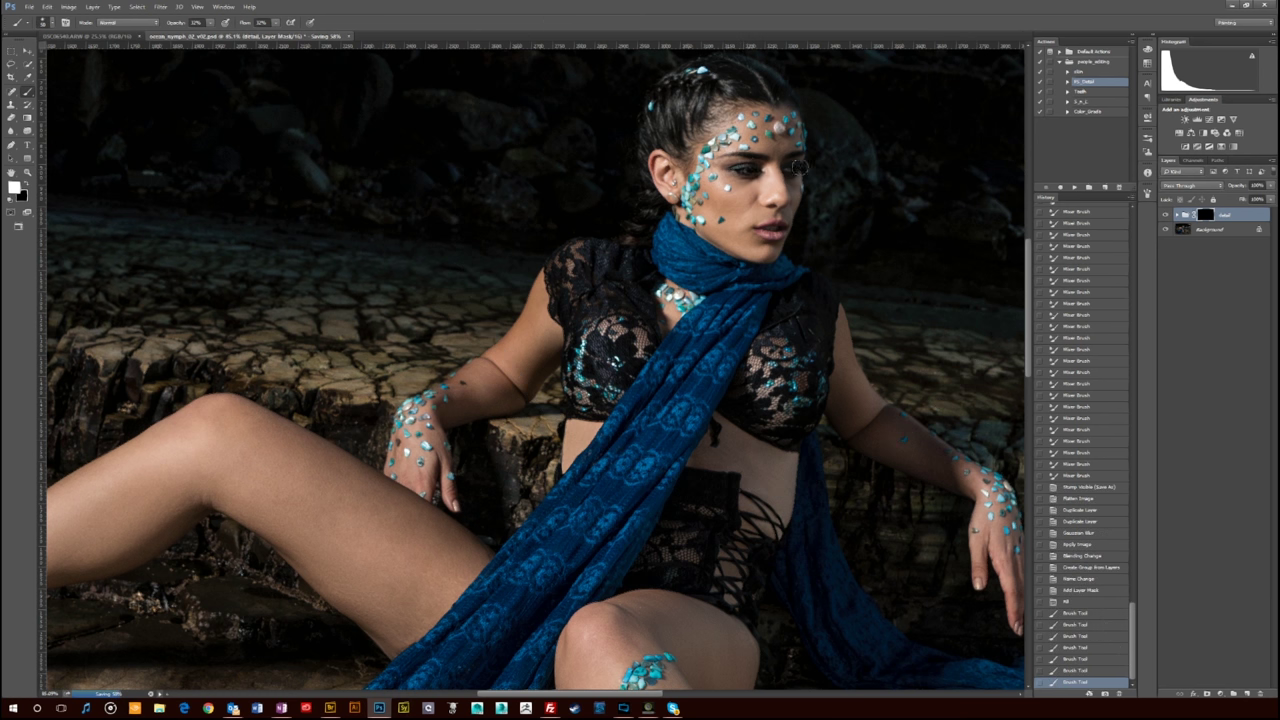
click(801, 158)
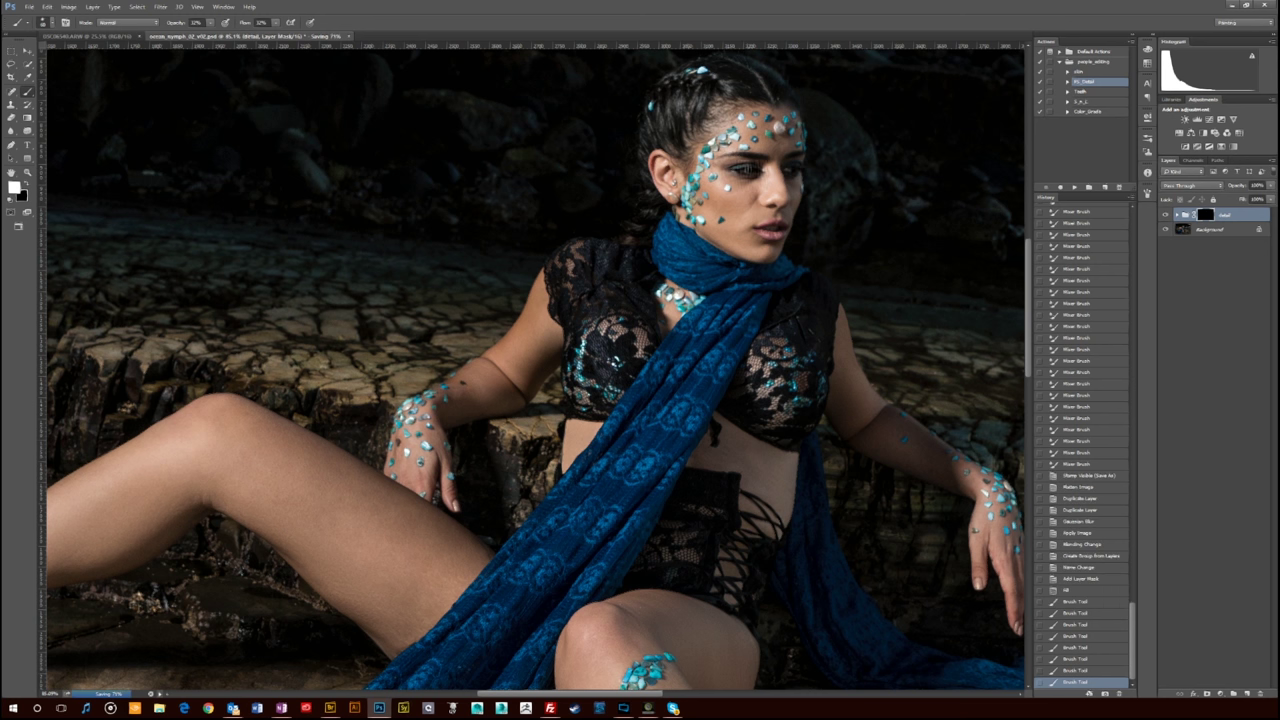
click(798, 163)
Paint the Detail mask over the shells on the face, the braided hair and the scarf around the neck.
click(686, 223)
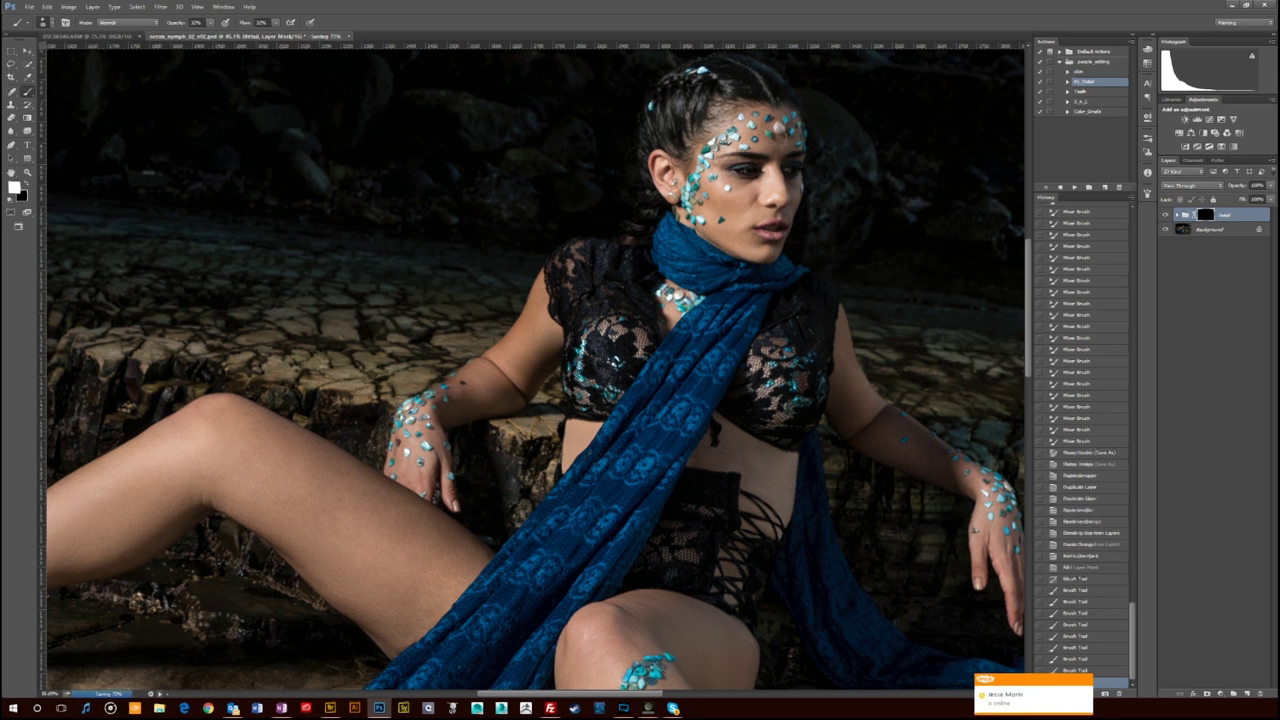
click(795, 130)
drag(660, 134, 752, 82)
mouse_move(752, 82)
mouse_down()
mouse_move(670, 124)
mouse_move(743, 83)
mouse_up()
mouse_move(640, 221)
mouse_down()
mouse_move(645, 288)
mouse_move(781, 270)
mouse_up()
Paint the far eye and the shells at the forehead's far edge into the Detail mask with a smaller brush.
key(bracketleft)
key(bracketleft)
key(bracketleft)
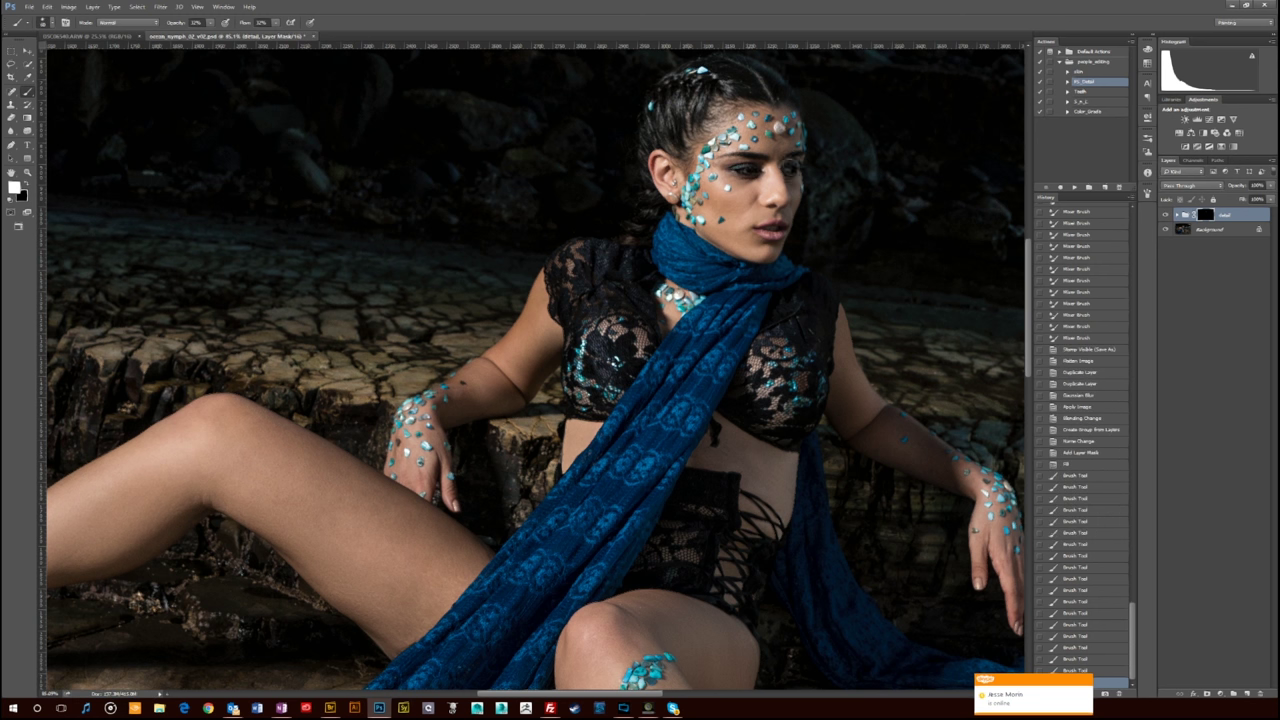
click(792, 166)
click(785, 158)
drag(799, 116, 803, 138)
click(803, 136)
click(801, 136)
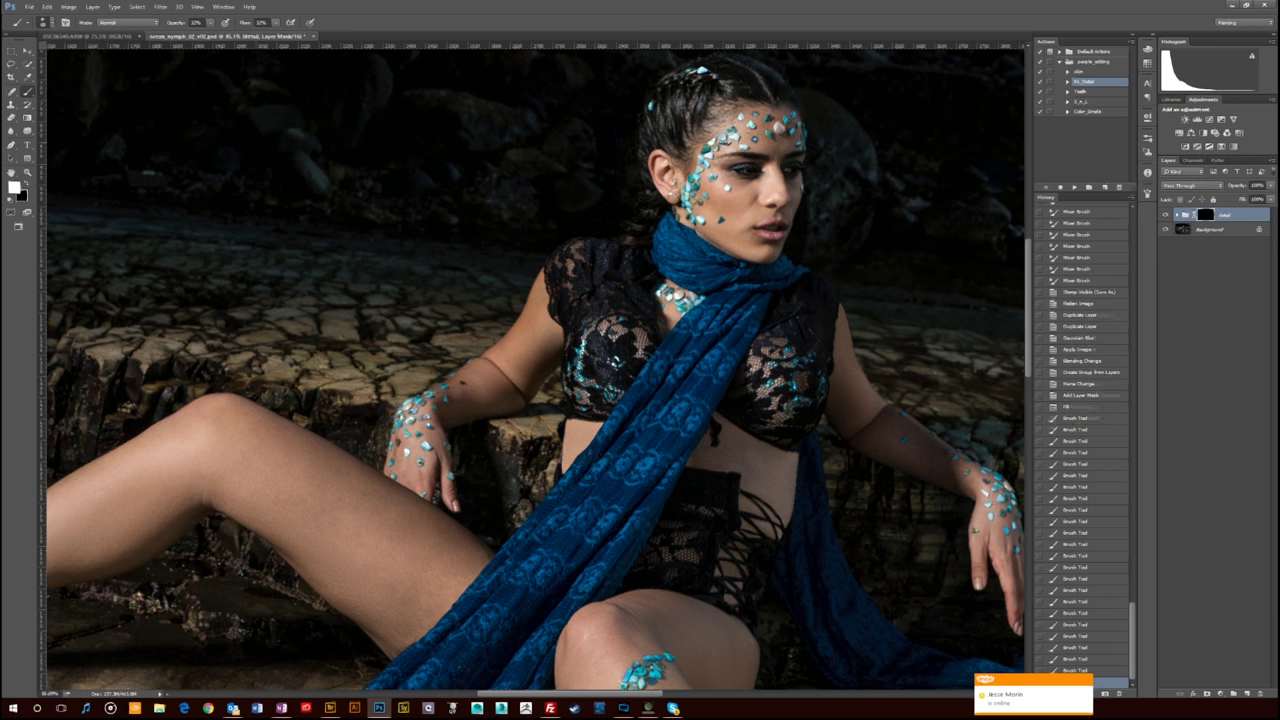
Paint the lace top and the length of the blue scarf into the Detail mask with a larger brush.
click(771, 300)
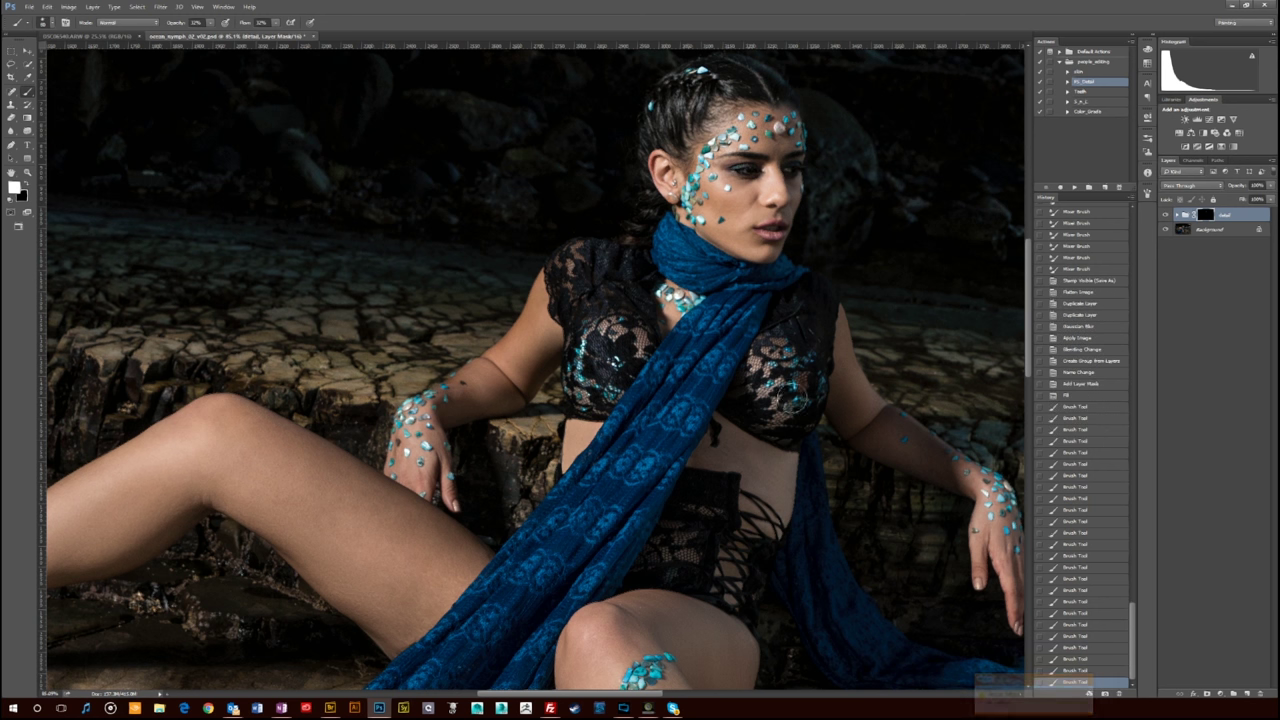
key(bracketright)
key(bracketright)
key(bracketright)
key(bracketright)
drag(774, 349, 762, 392)
mouse_move(656, 371)
mouse_down()
mouse_move(614, 354)
mouse_move(638, 318)
mouse_move(662, 378)
mouse_up()
drag(587, 515, 522, 614)
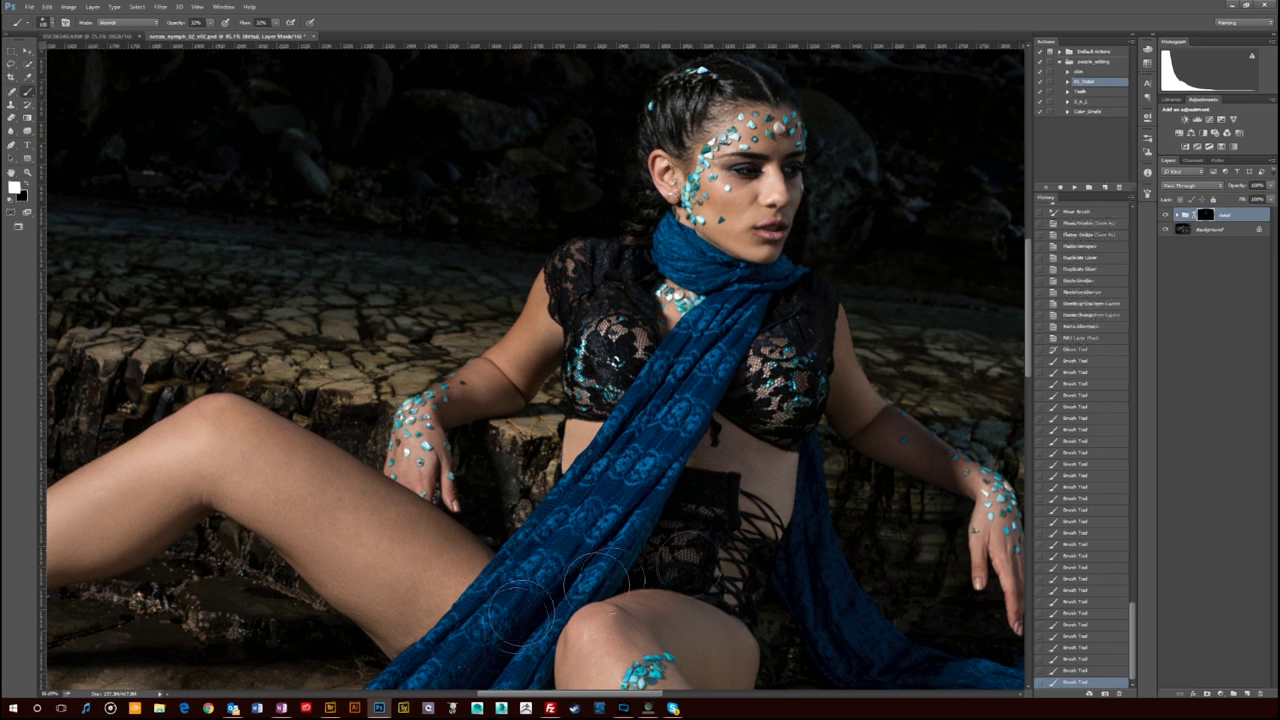
drag(596, 573, 650, 244)
scroll(650, 244, down, 5)
drag(443, 429, 329, 619)
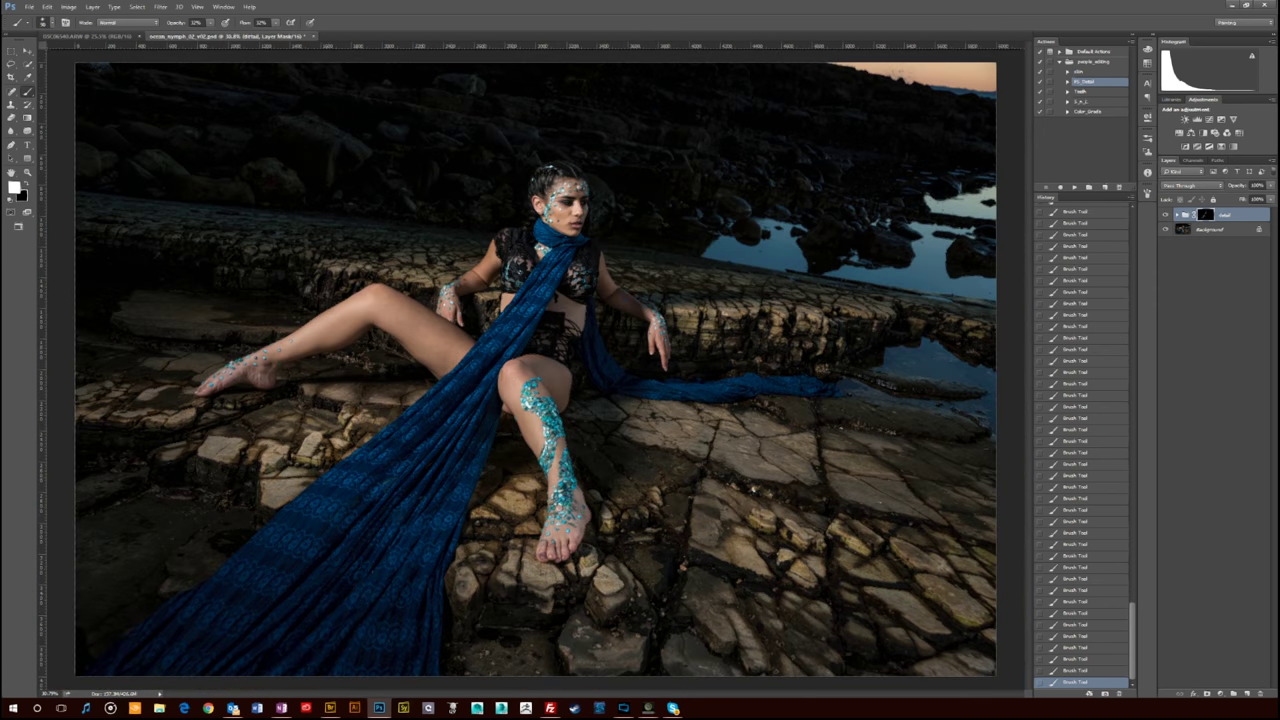
Stamp the visible layers into a new layer and save the document as version v03.
key(ctrl+shift+alt+e)
key(ctrl+shift+s)
key(Return)
Open the Liquify filter and push in the underside of the rear thigh near the scarf with Forward Warp.
click(160, 7)
click(176, 90)
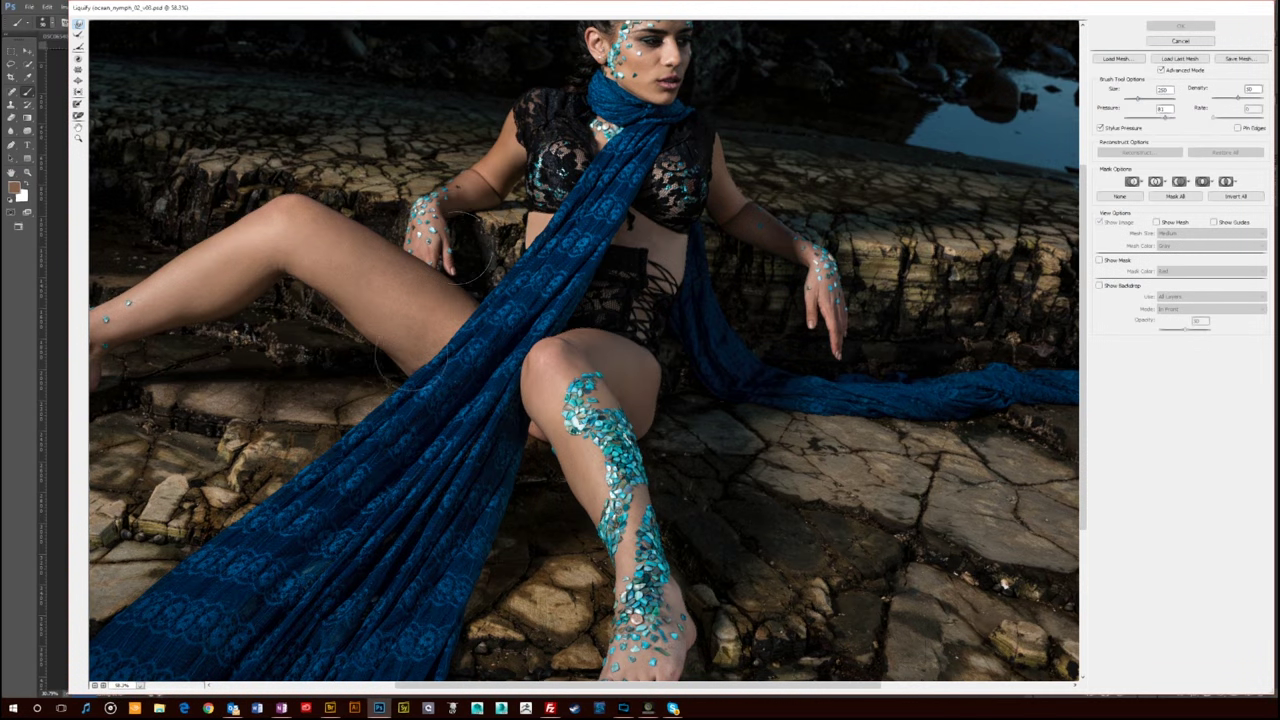
key(])
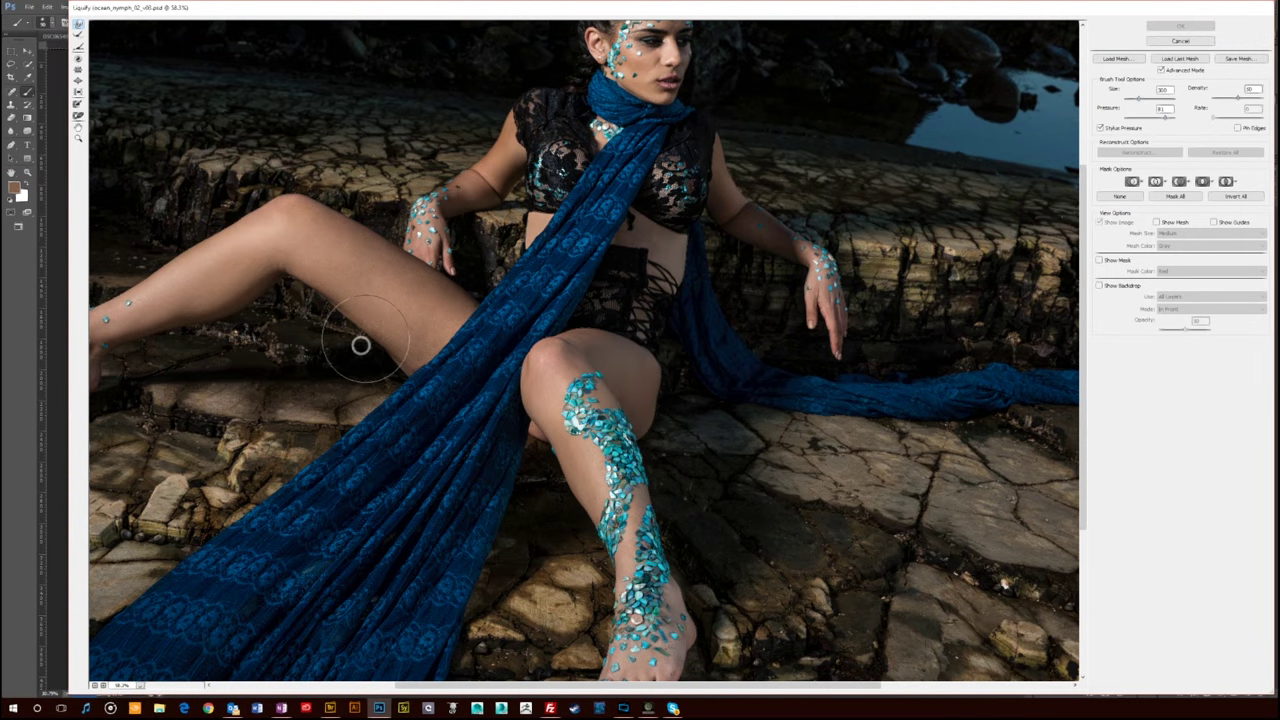
drag(388, 398, 408, 384)
key([)
key([)
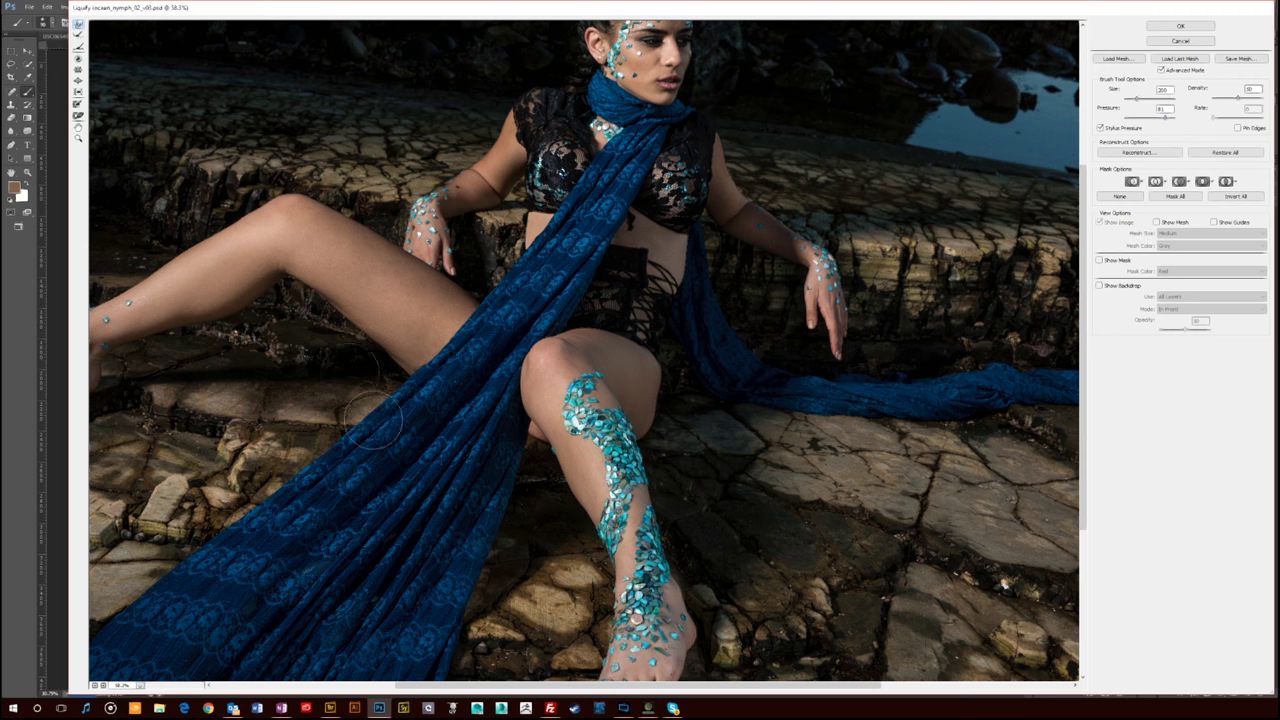
Slim the waist beside the hanging scarf in Liquify, adjusting the Forward Warp brush between sizes 200 and 300.
key(bracketleft)
key(bracketleft)
key(bracketleft)
key(bracketright)
key(bracketright)
key(bracketright)
key(bracketright)
key(bracketright)
key(bracketright)
key(bracketright)
key(bracketleft)
key(bracketleft)
key(bracketleft)
key(bracketleft)
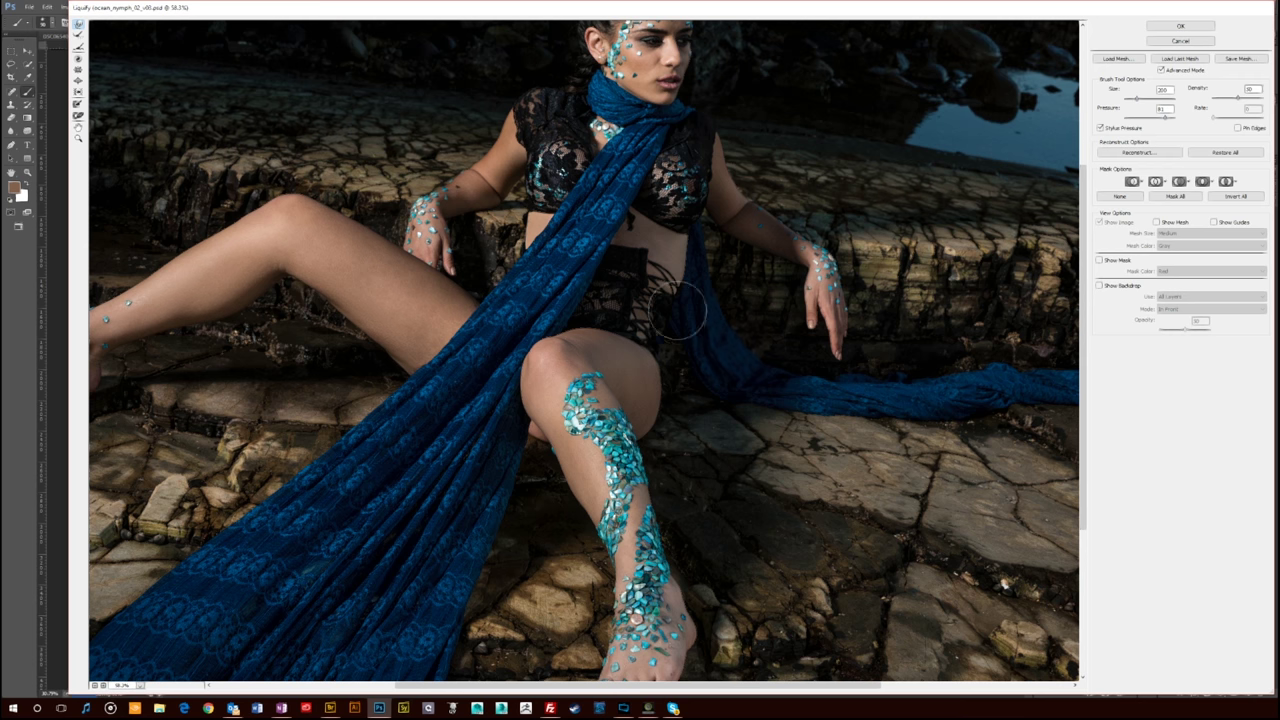
key(bracketright)
key(bracketright)
key(bracketright)
key(bracketright)
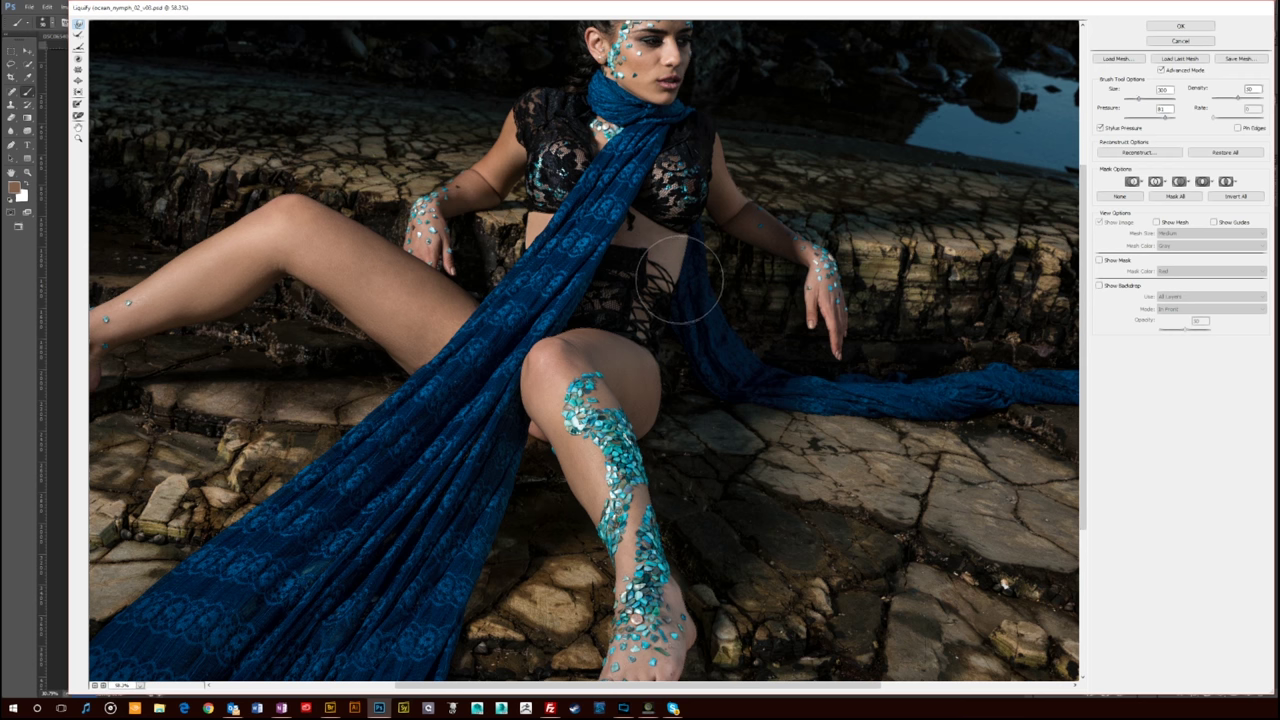
drag(686, 282, 679, 279)
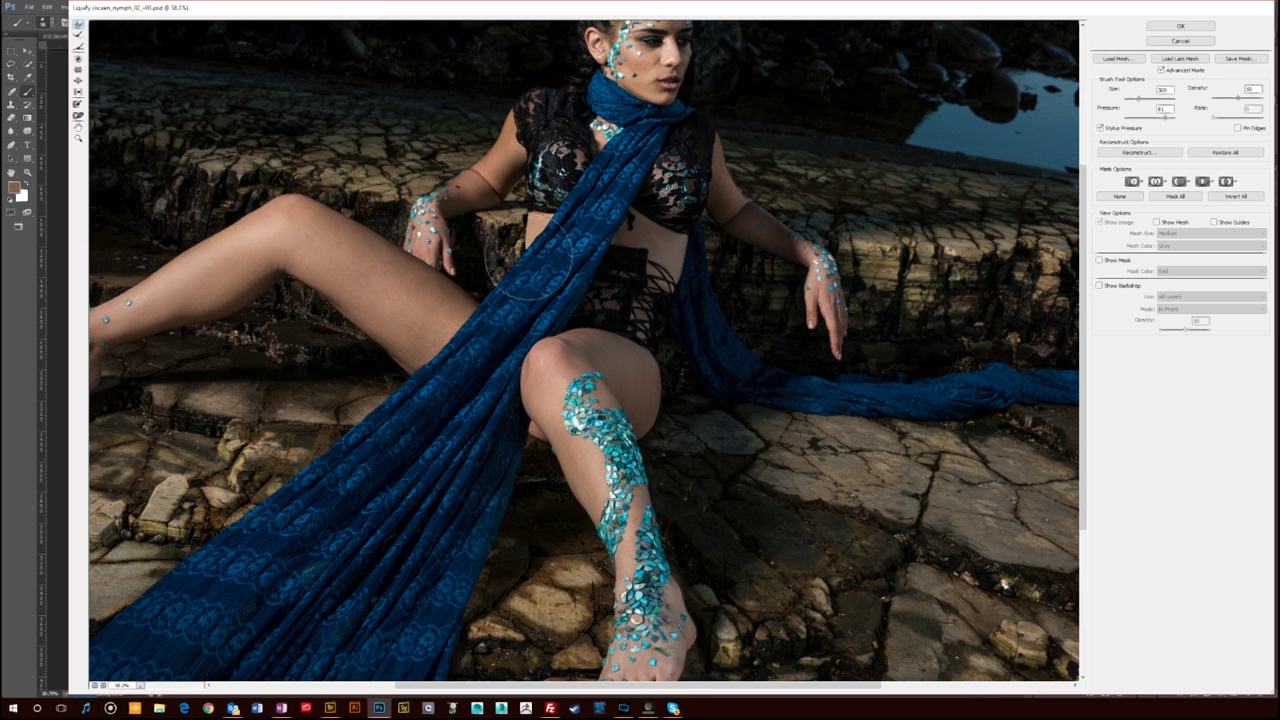
Refine both sides of the waist with Forward Warp at brush size 200.
key(bracketleft)
key(bracketleft)
key(bracketleft)
key(bracketleft)
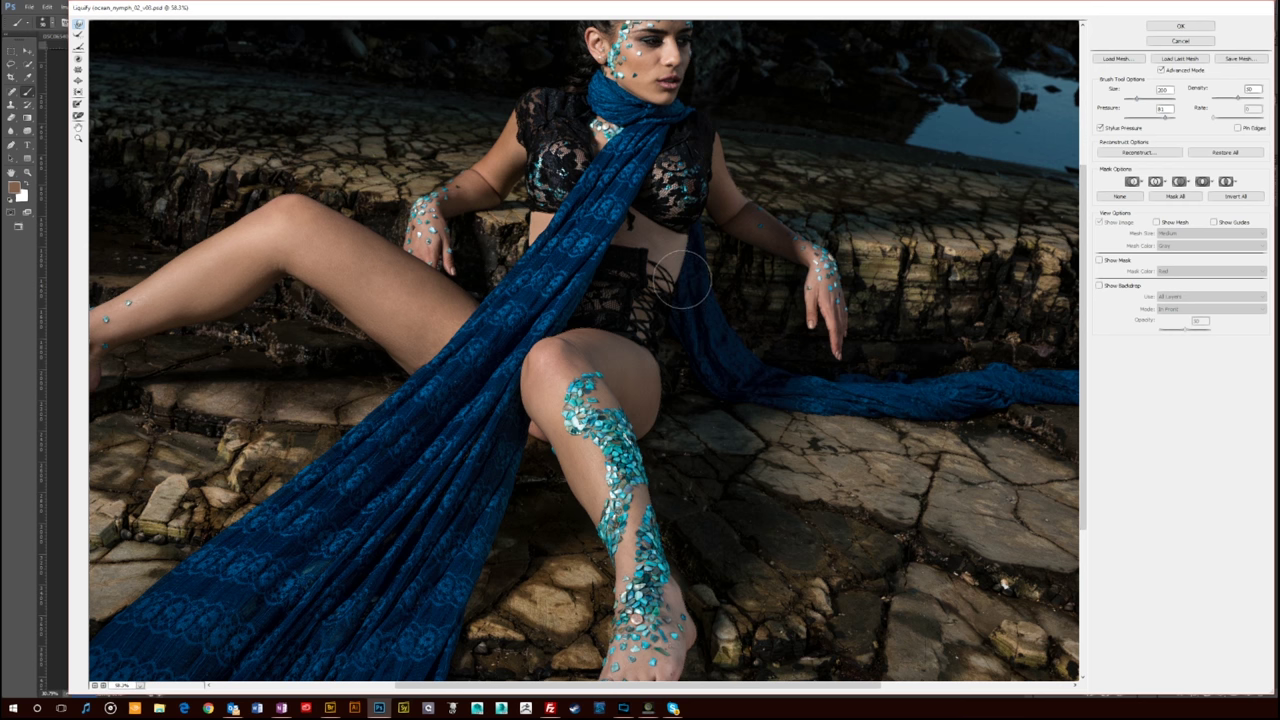
key(space)
scroll(690, 272, up, 5)
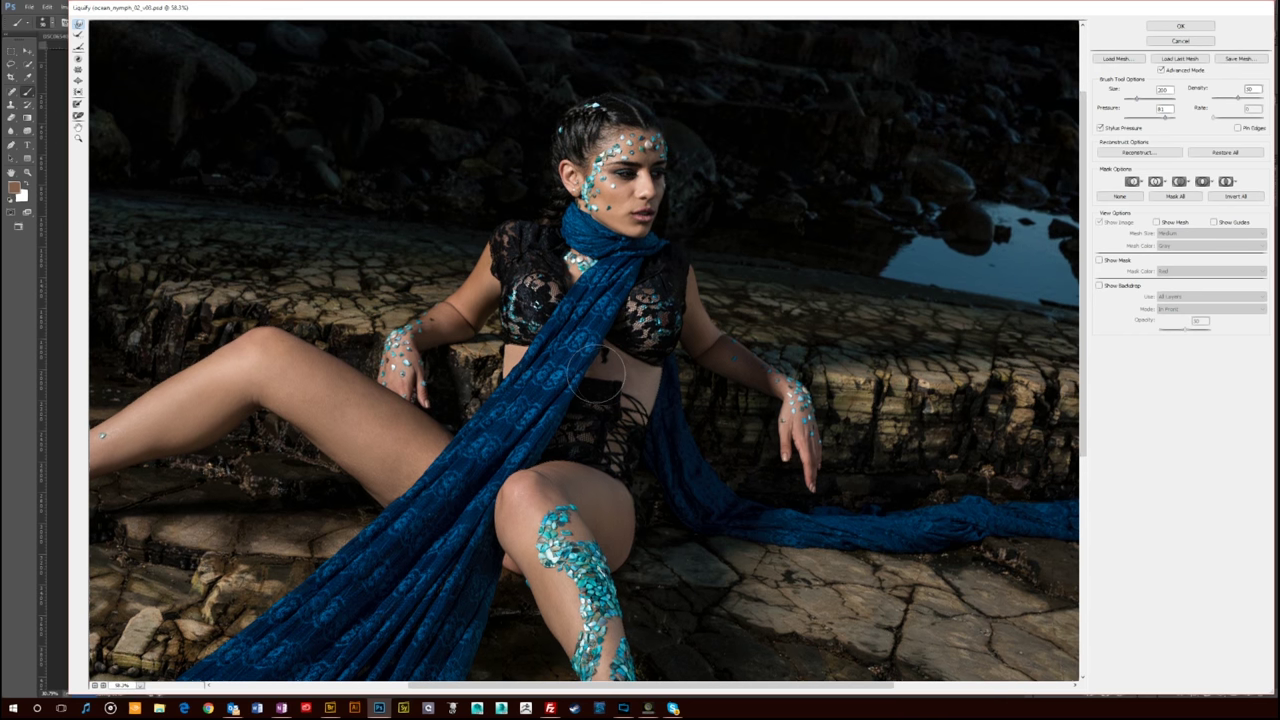
Shape the bust under the lace top with the Bloat tool, starting at brush size 400 and reducing it for the far side.
key([)
key(bracketright)
key(bracketright)
key(bracketright)
key(bracketright)
key(bracketright)
key(bracketright)
key(bracketright)
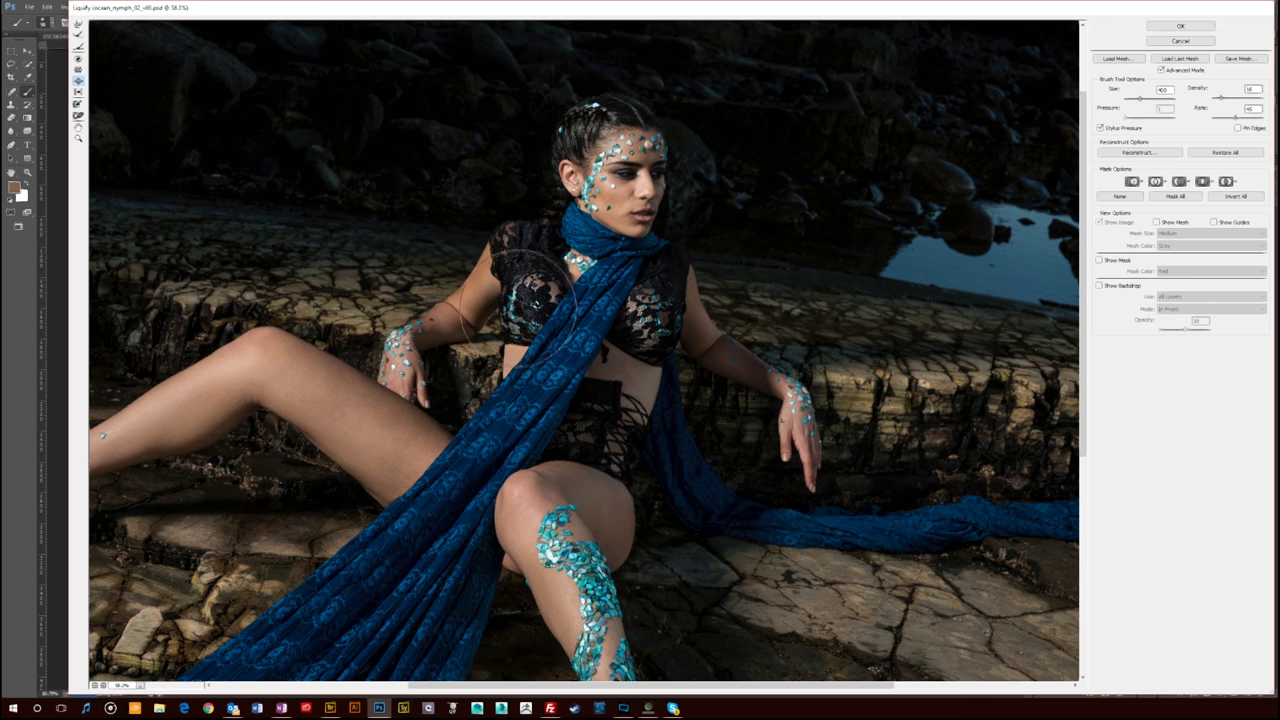
key(bracketleft)
key(bracketleft)
key(bracketleft)
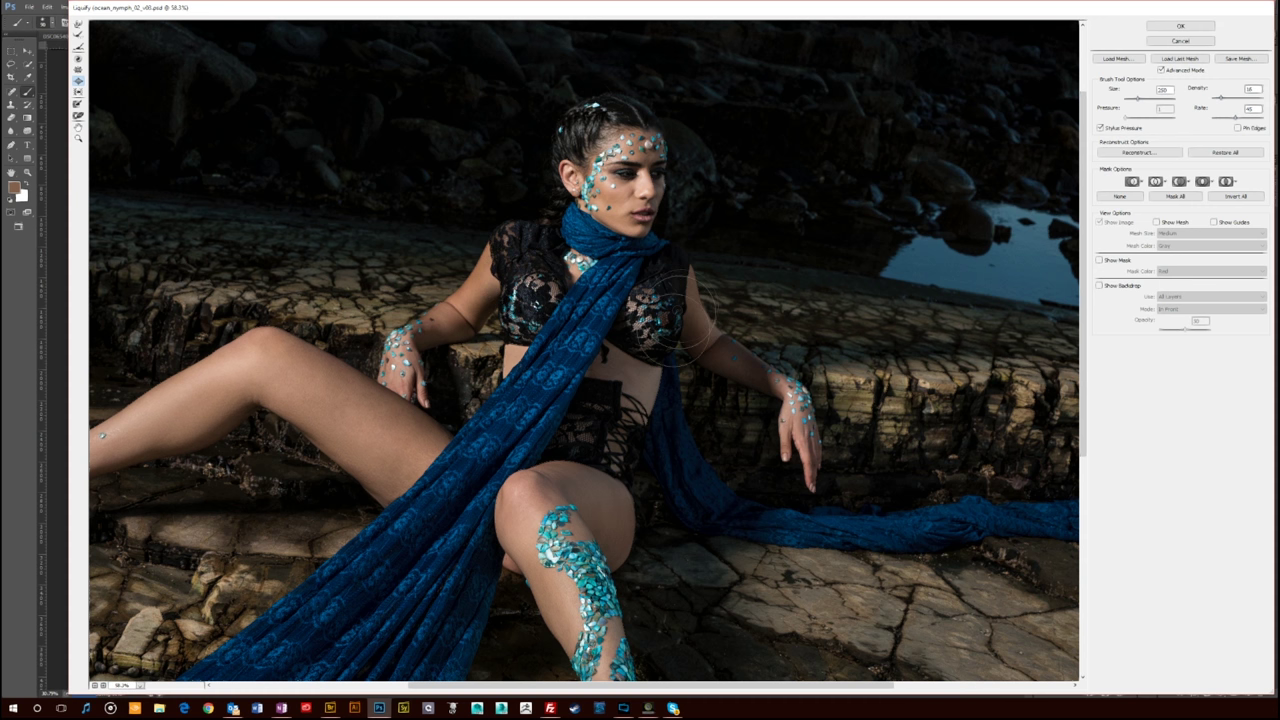
Return to Forward Warp and reshape the hip and the front thigh's outer edge, reducing the brush to size 175.
key(w)
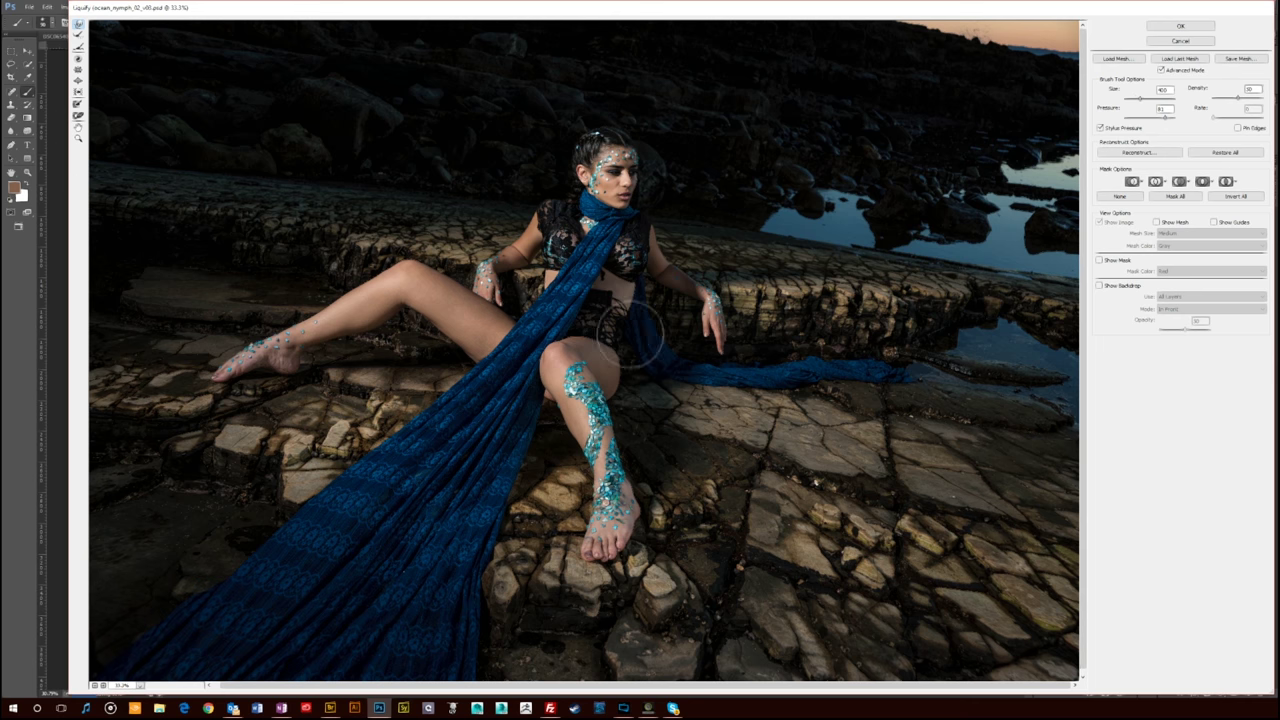
key(ctrl+minus)
key(ctrl+plus)
key(ctrl+plus)
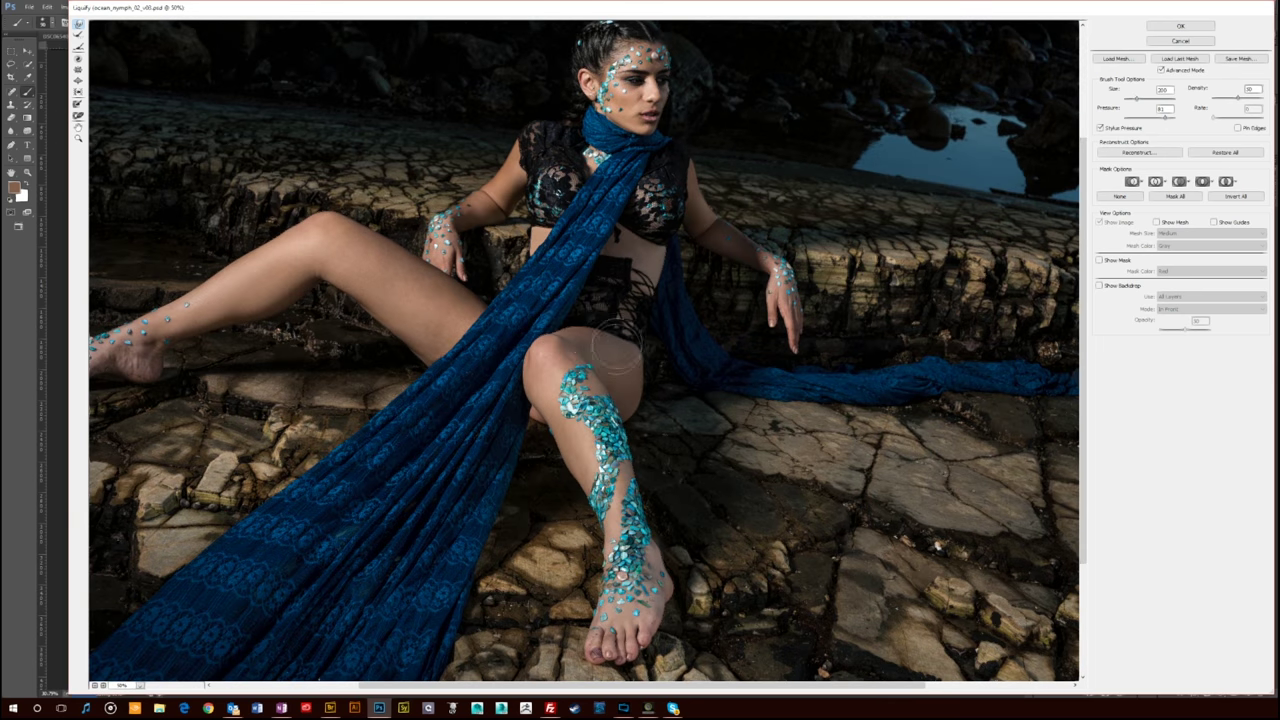
key(bracketleft)
key(bracketleft)
key(bracketleft)
key(bracketleft)
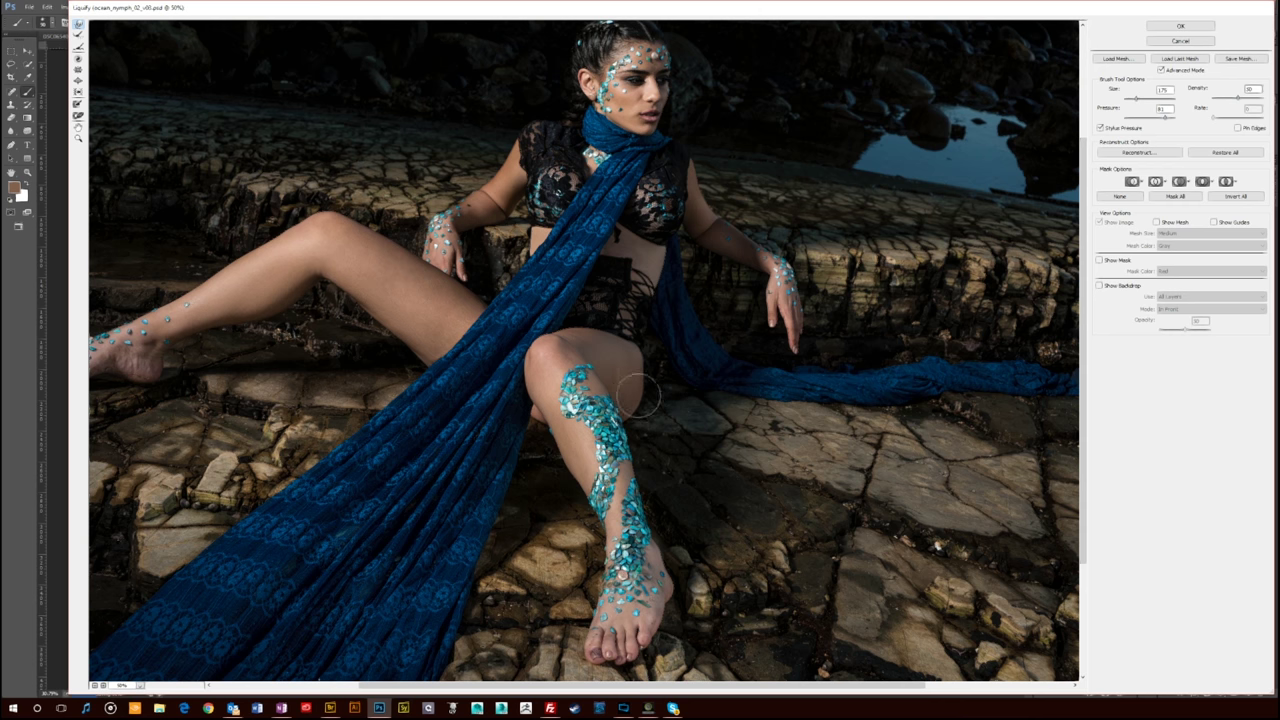
key(ctrl+minus)
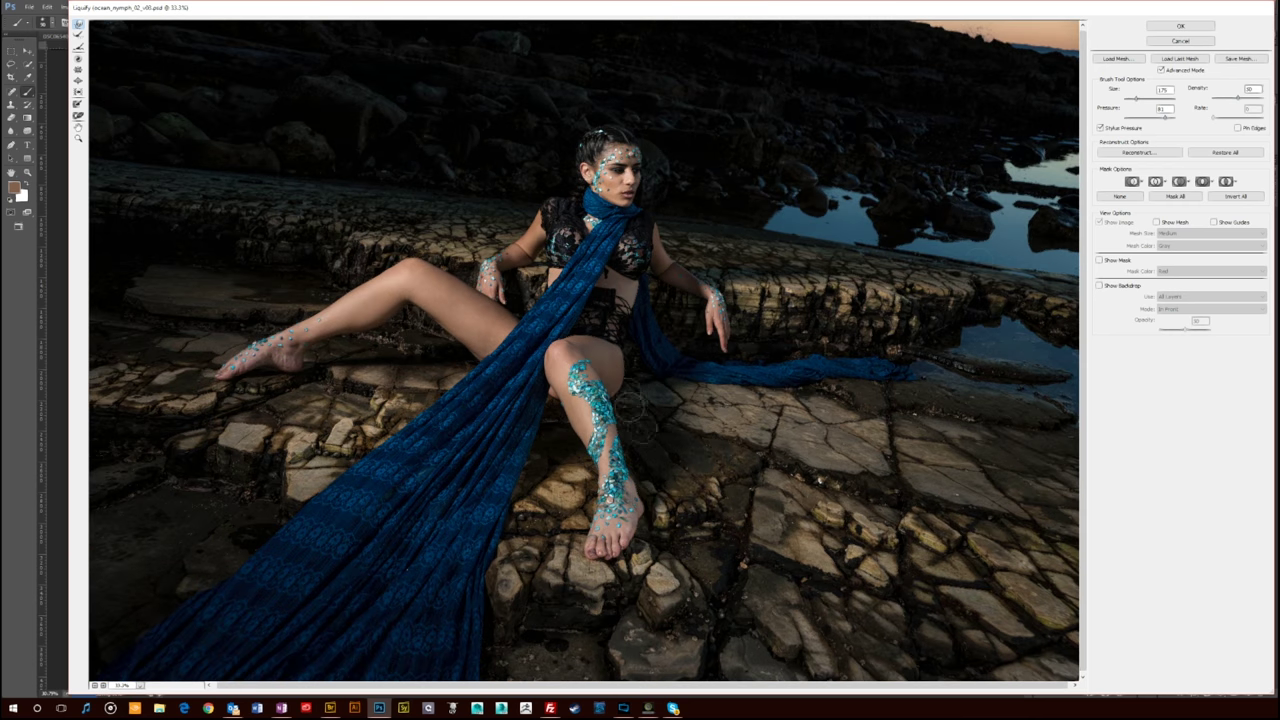
Apply the Liquify changes and save the document as version v04.
click(1180, 26)
click(29, 7)
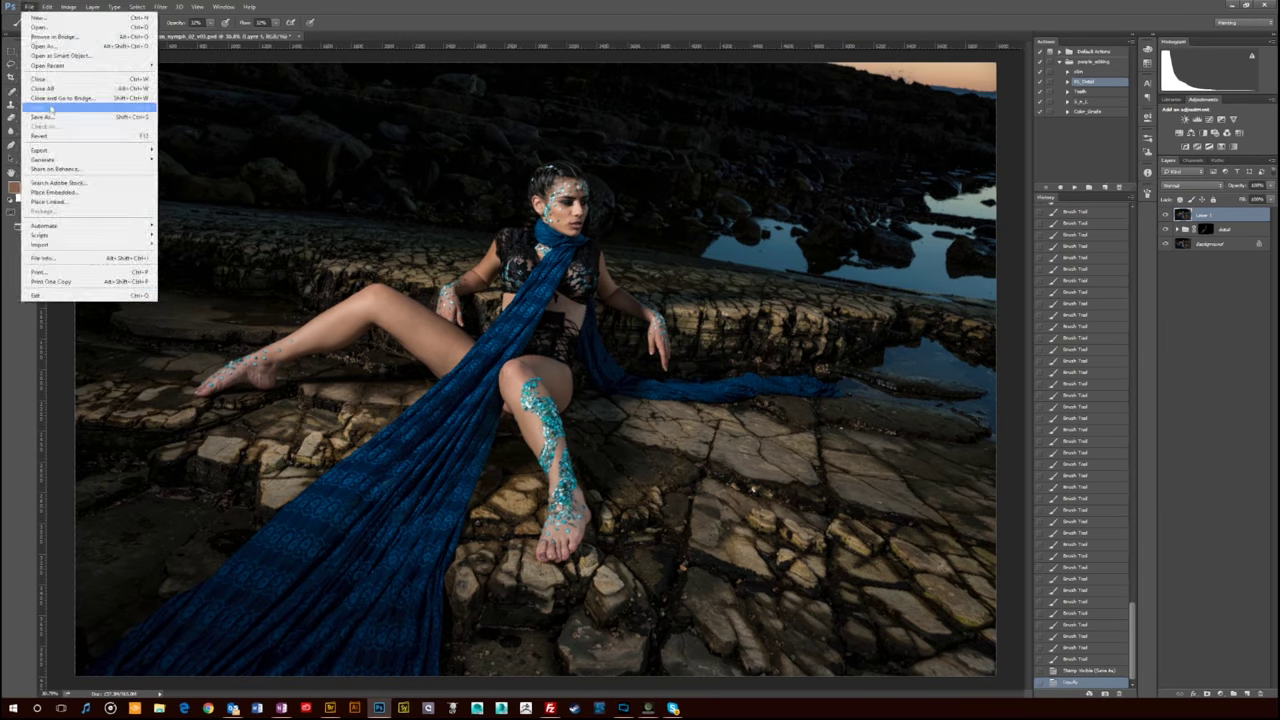
click(48, 118)
text(4)
key(Return)
key(Return)
Run the dodge-and-burn action to add the masked Lights and Shadows curves layers, and select the Lights layer.
click(1082, 102)
click(1075, 188)
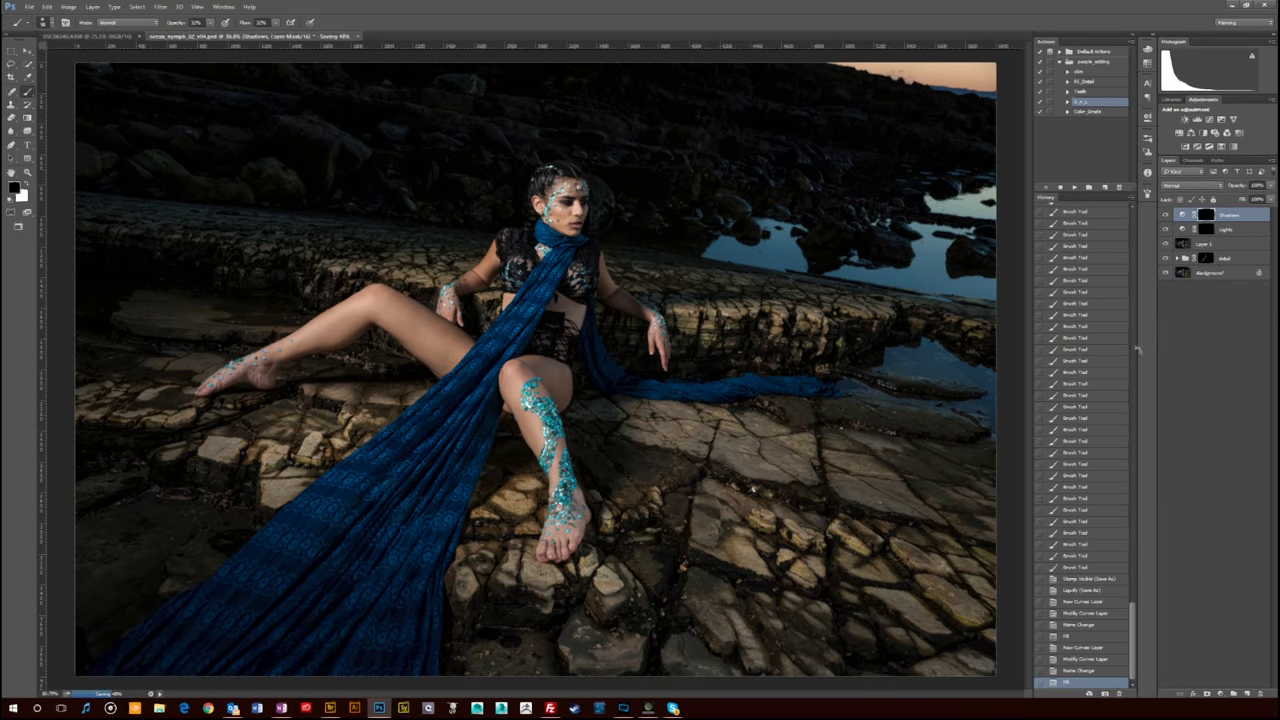
click(1201, 234)
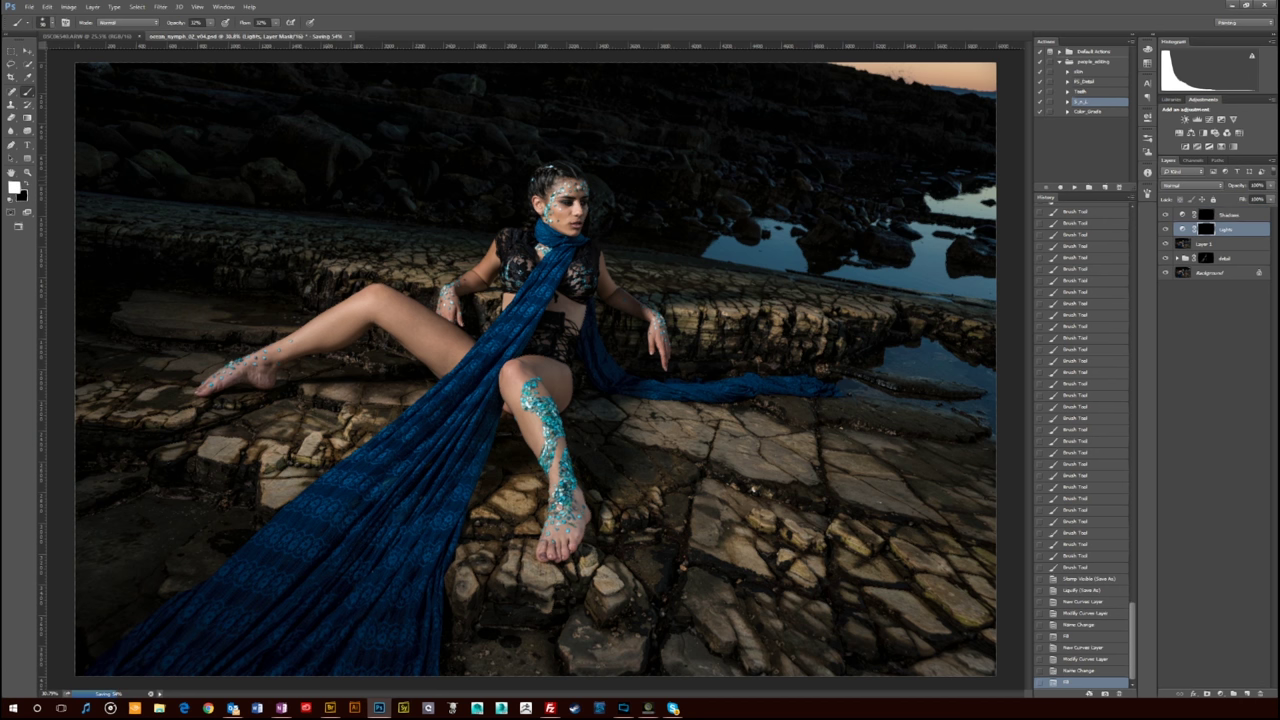
Brighten the highlights on the model's face, including around the eyes, by painting white on the Lights layer mask.
key(ctrl+plus)
key(ctrl+plus)
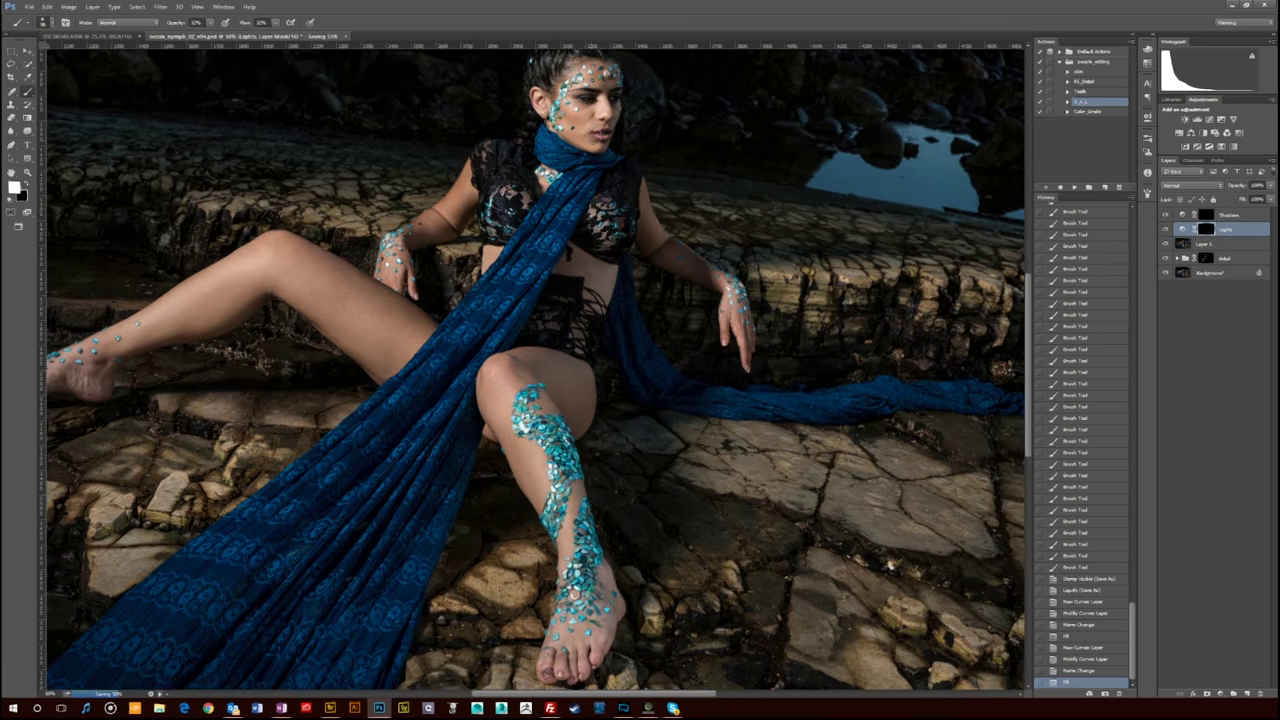
key(ctrl+plus)
drag(620, 132, 569, 409)
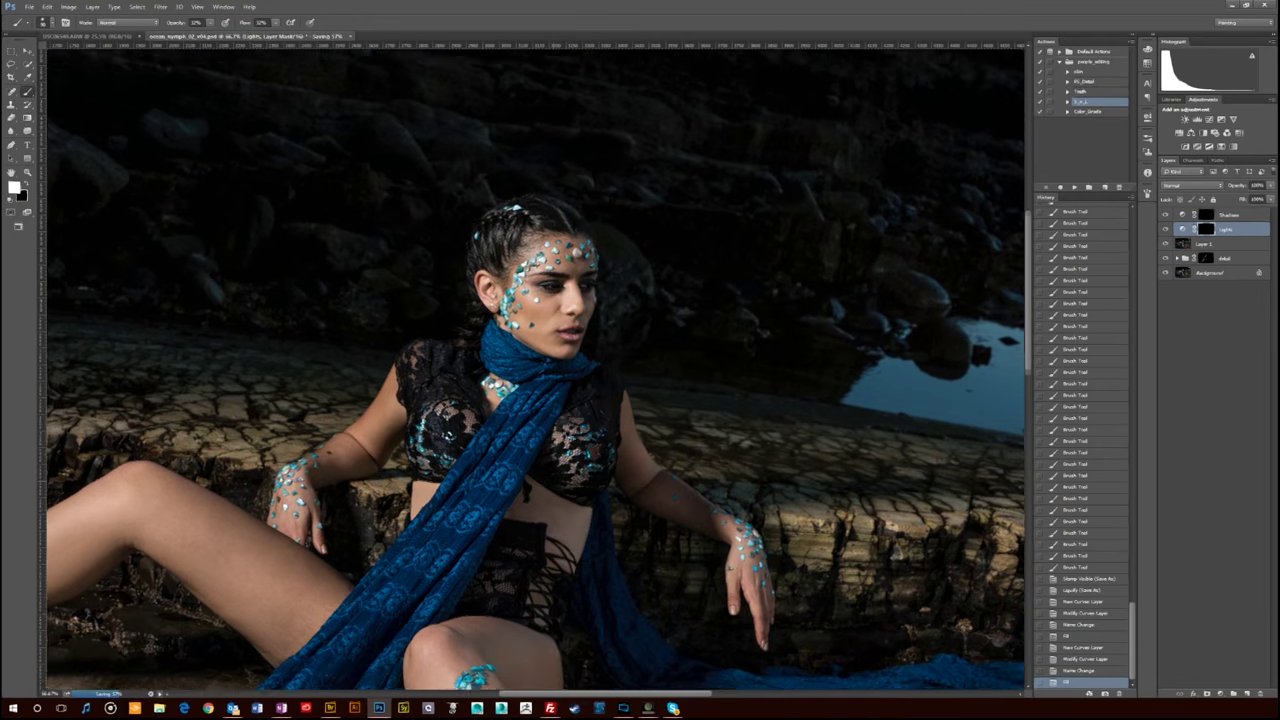
scroll(560, 412, up, 1)
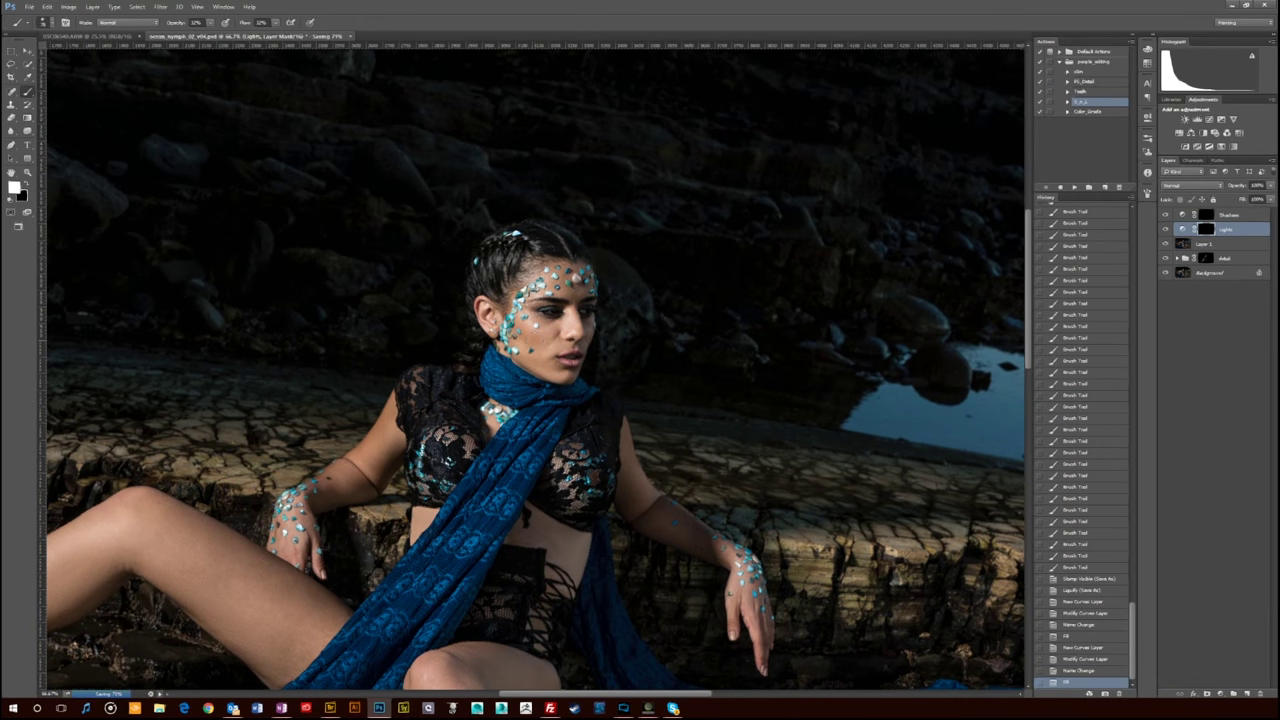
drag(546, 328, 541, 339)
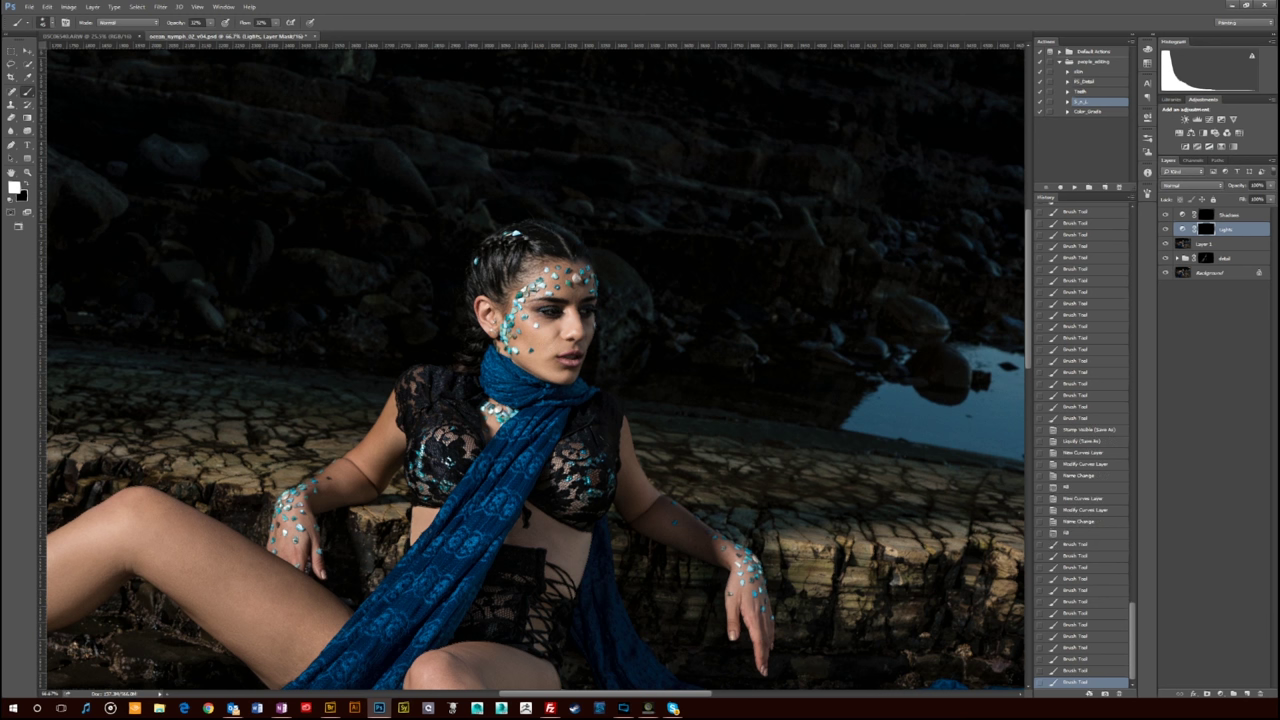
drag(545, 311, 557, 312)
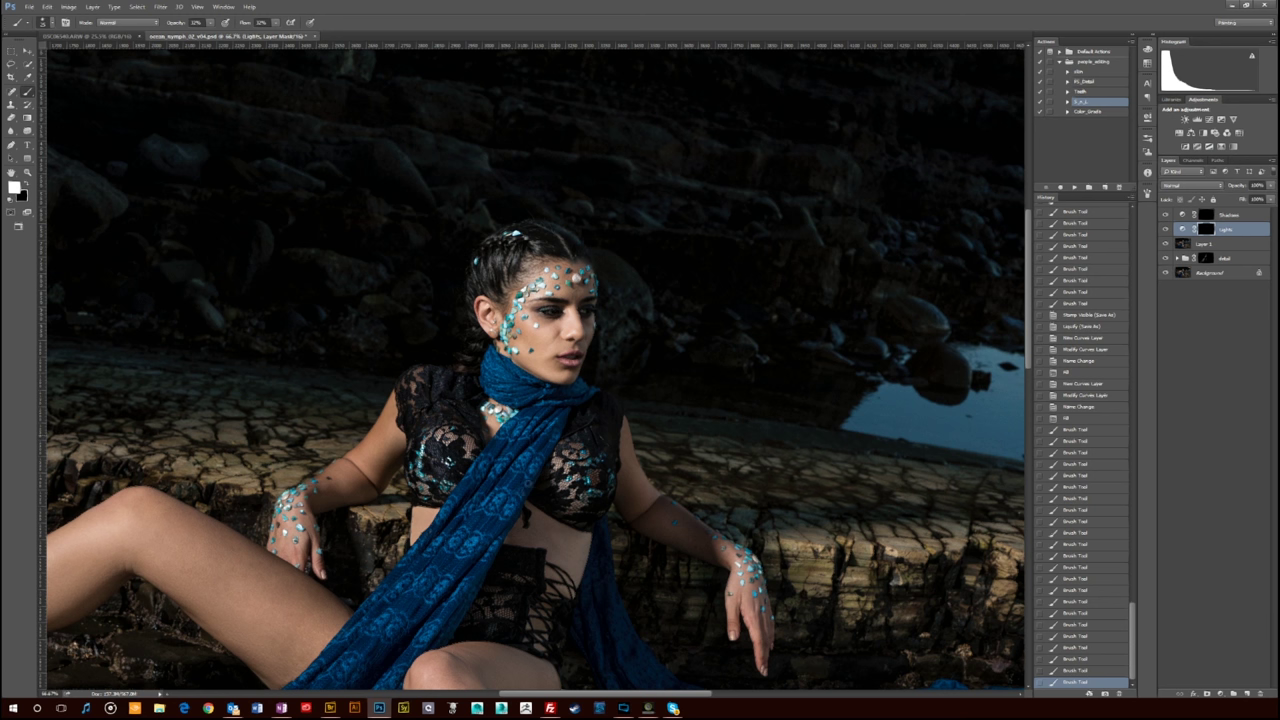
Paint highlights along the folds of the blue scarf across the torso on the Lights mask.
drag(437, 601, 544, 441)
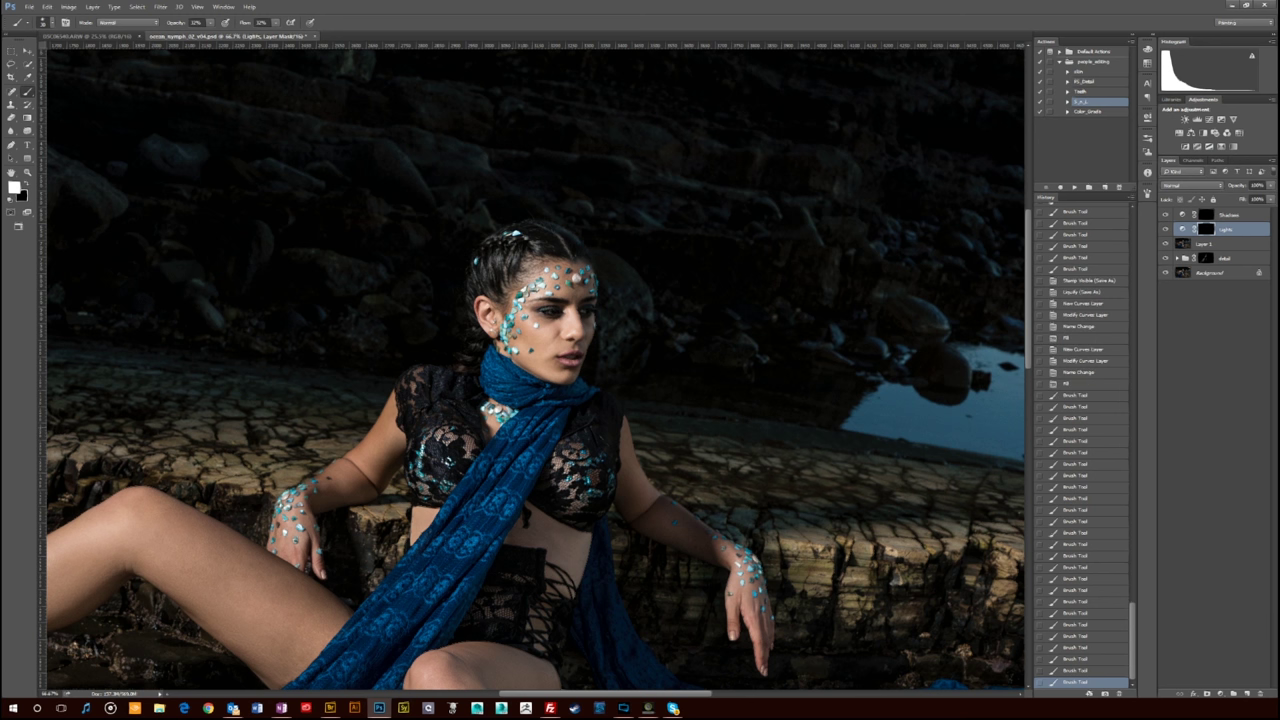
drag(333, 659, 468, 560)
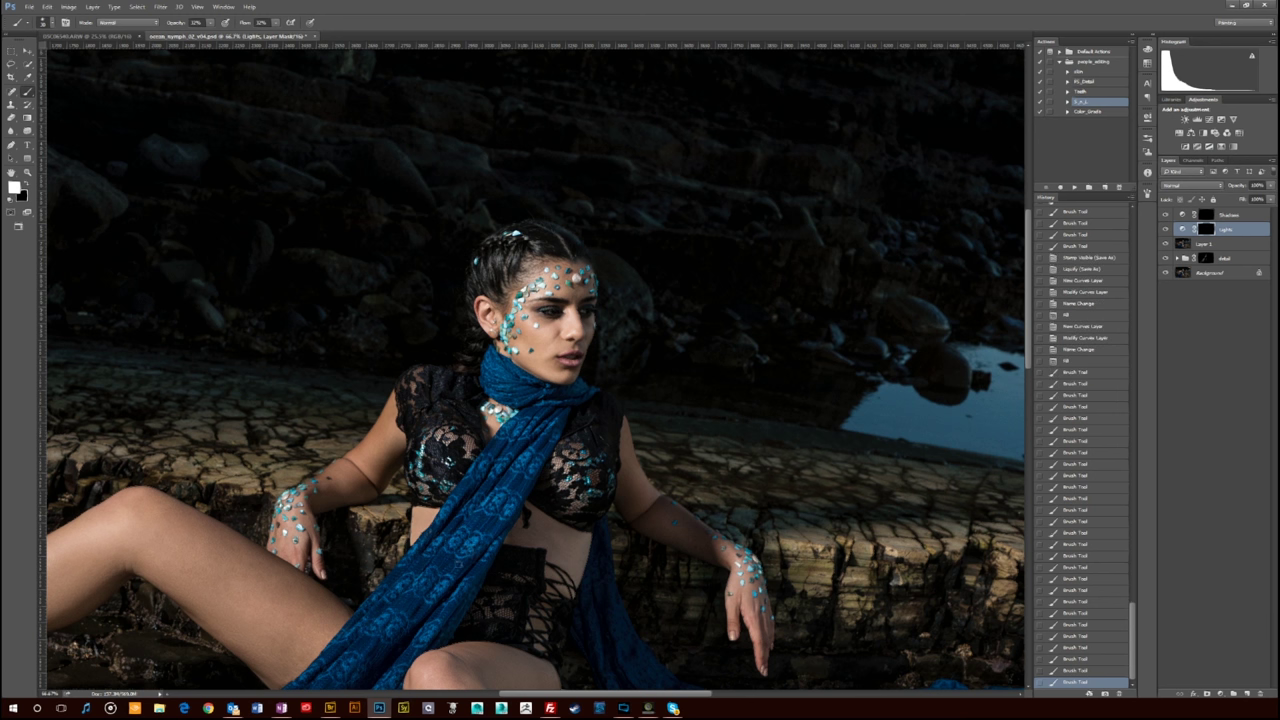
drag(343, 682, 484, 571)
drag(373, 673, 483, 565)
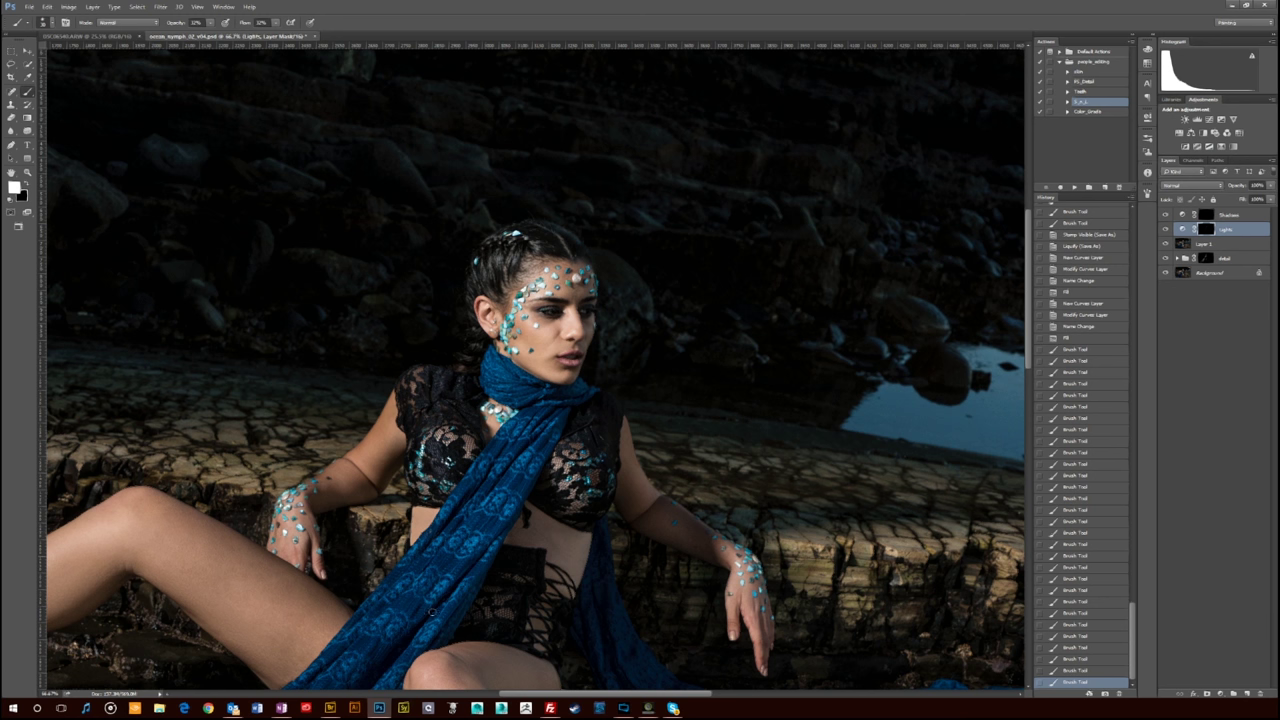
drag(432, 612, 479, 562)
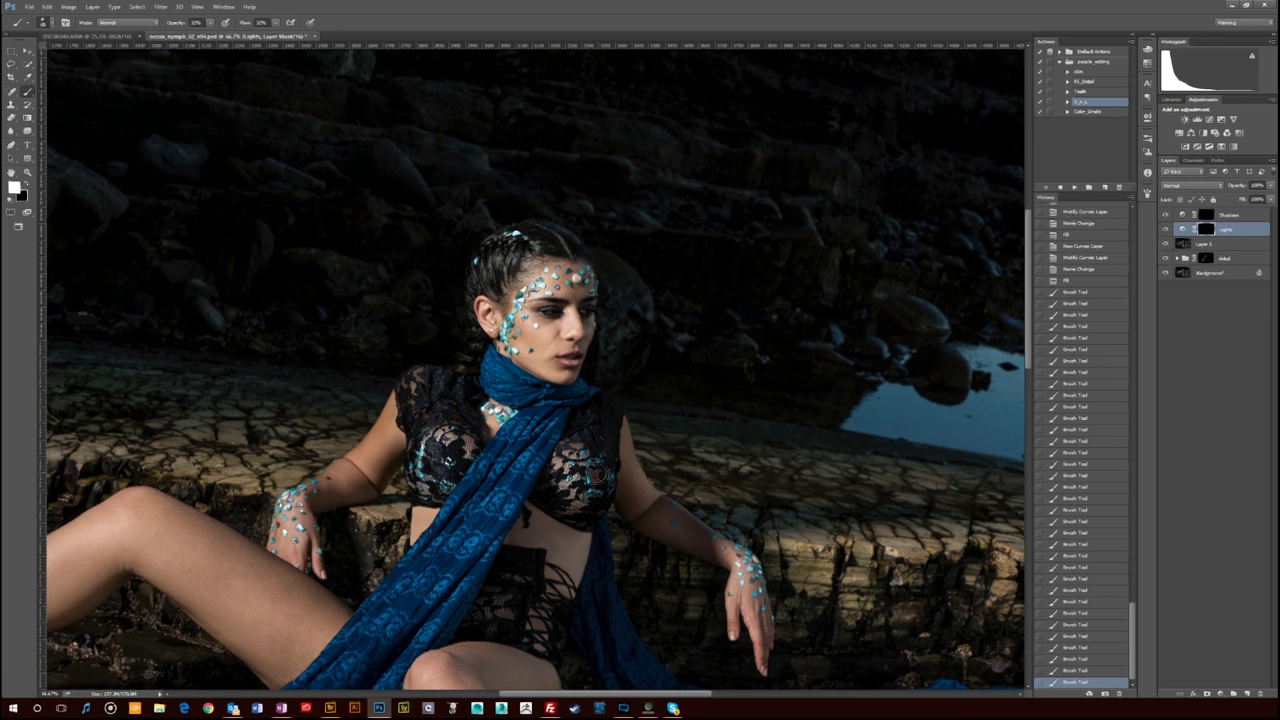
Brighten the bent arm from shoulder to jewelled hand and the scarf folds around the neck on the Lights mask.
drag(406, 392, 436, 375)
drag(392, 420, 378, 444)
drag(341, 474, 317, 488)
drag(304, 494, 289, 524)
drag(487, 379, 515, 385)
drag(507, 399, 527, 401)
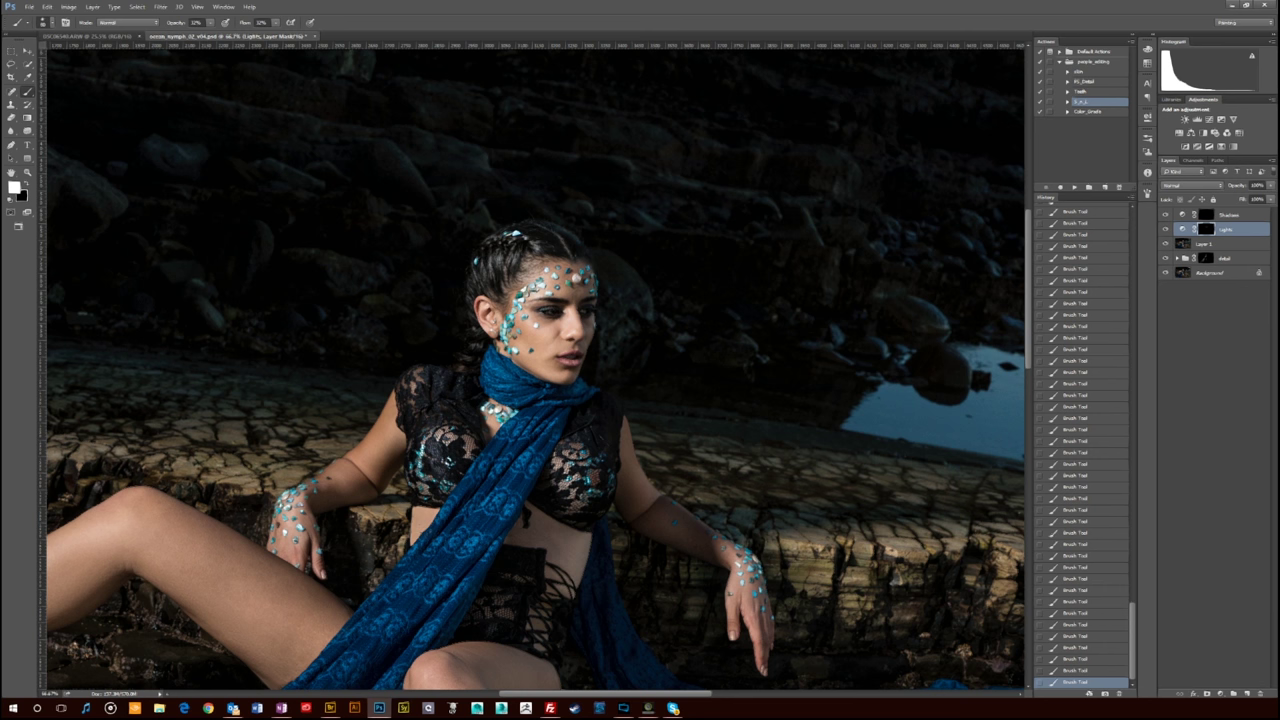
Examine the dodging across the whole figure and up close on the face.
key(ctrl+minus)
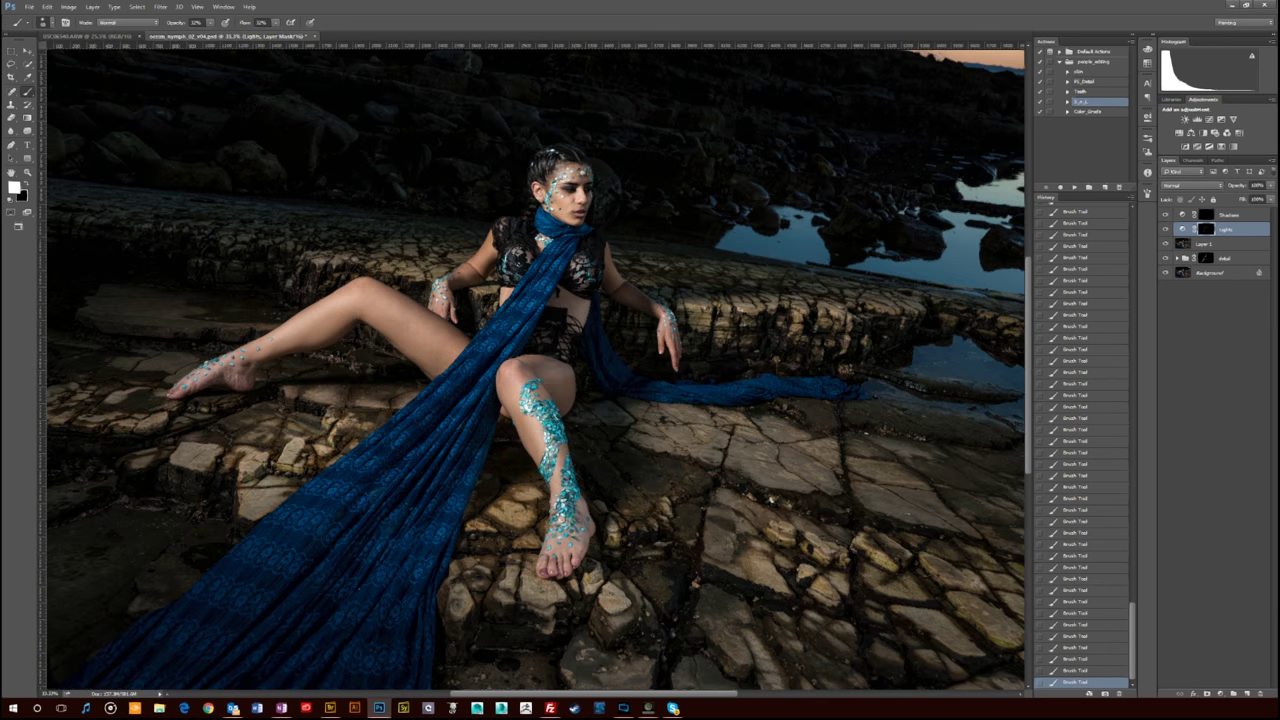
key(ctrl+plus)
key(ctrl+plus)
drag(647, 86, 603, 423)
key(ctrl+plus)
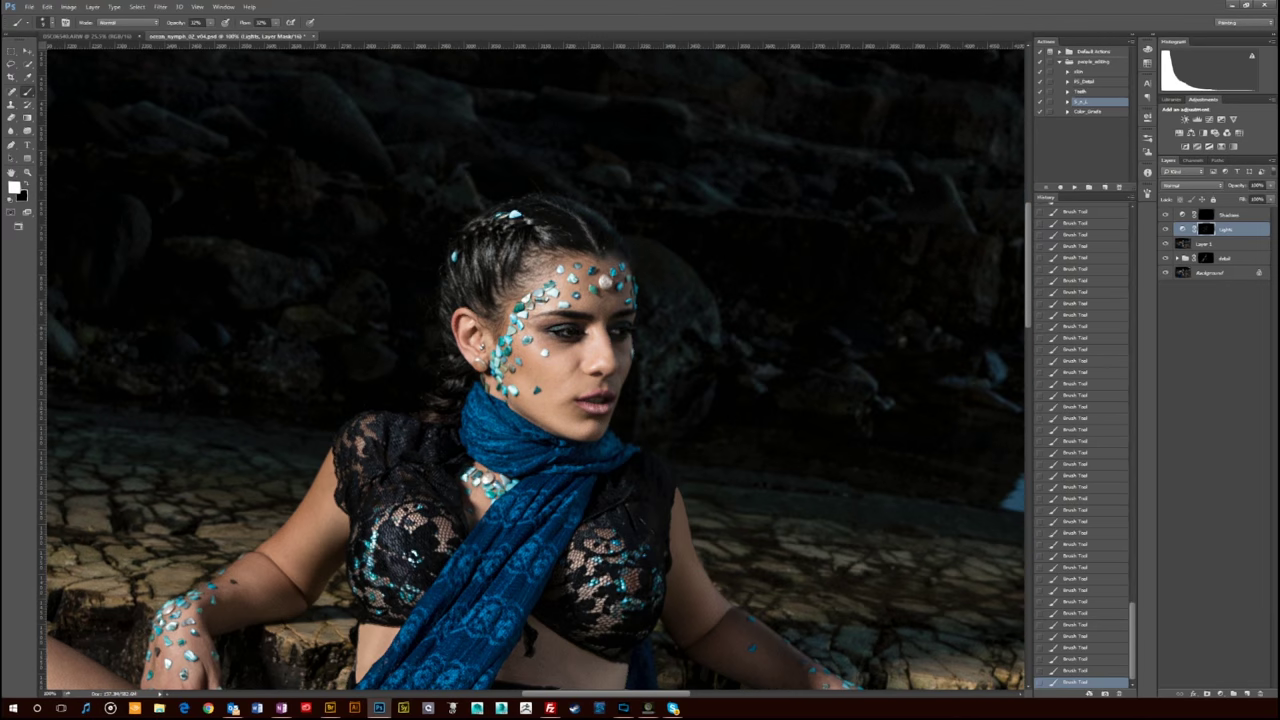
key(ctrl+minus)
key(ctrl+minus)
key(ctrl+minus)
key(ctrl+plus)
key(ctrl+plus)
key(ctrl+plus)
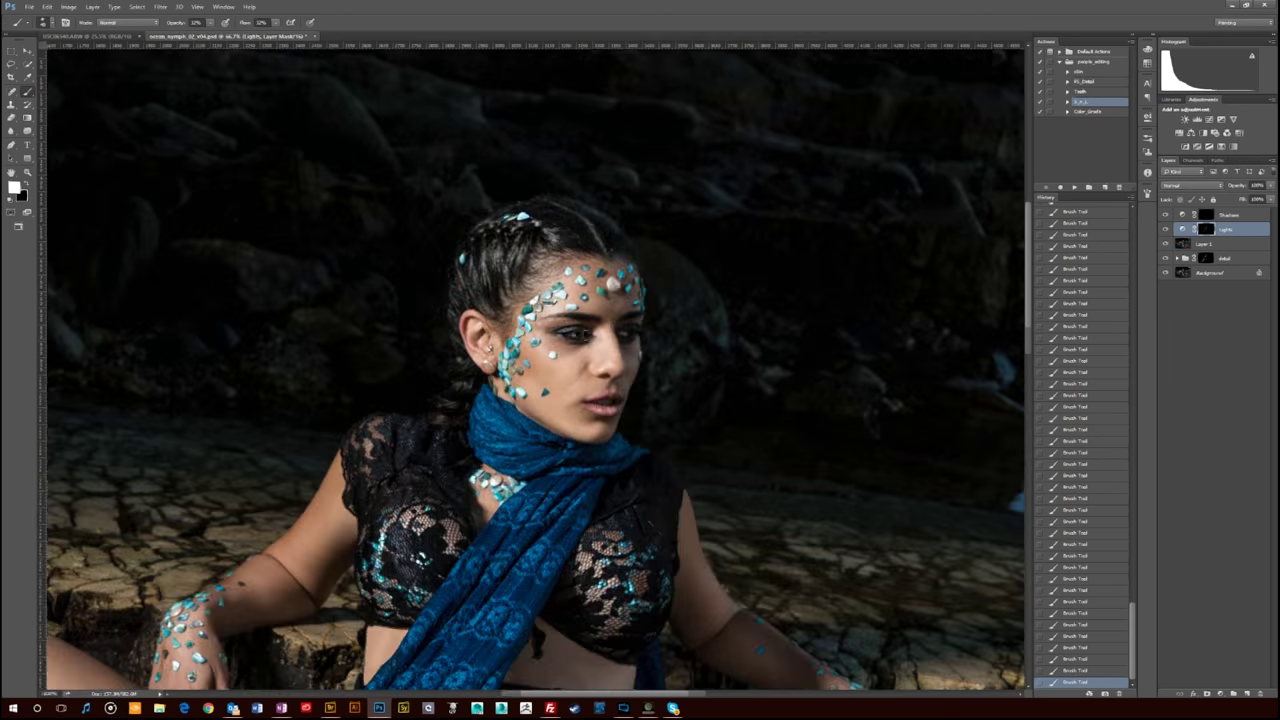
Refine the lights and shadows around the face and hair, alternating between the Lights and Shadows layer masks.
click(1229, 215)
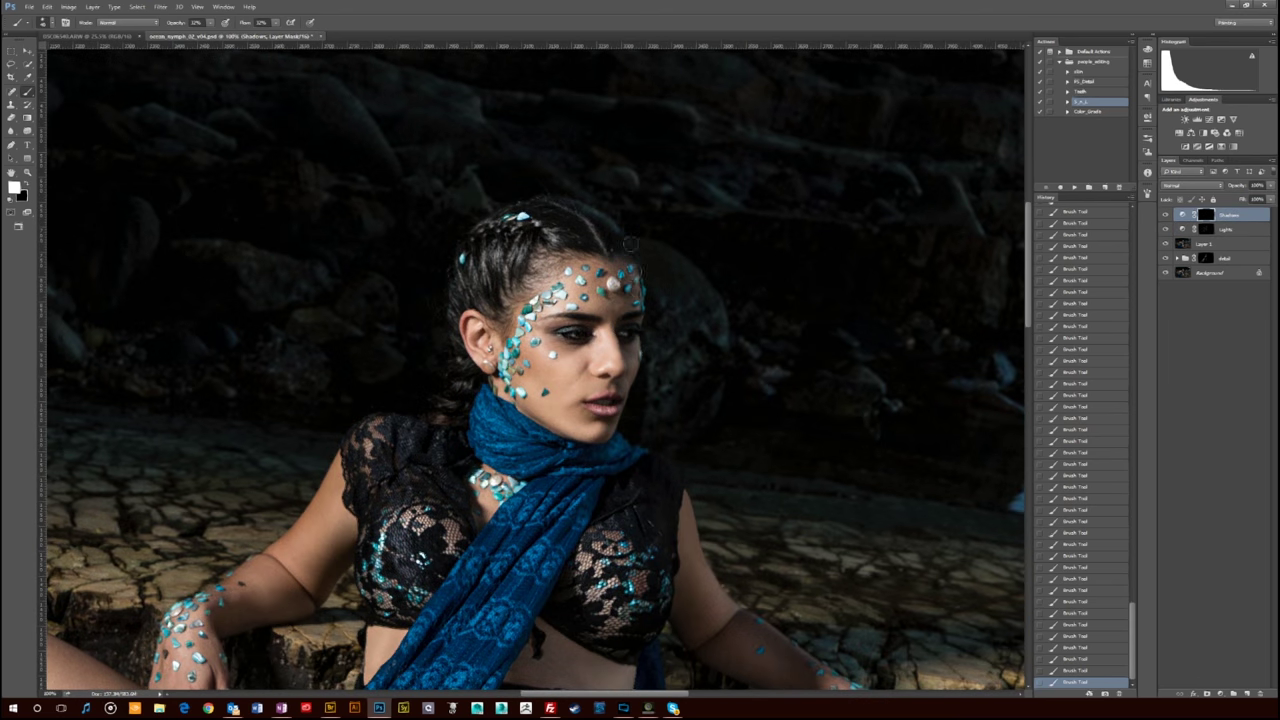
key(alt+bracketleft)
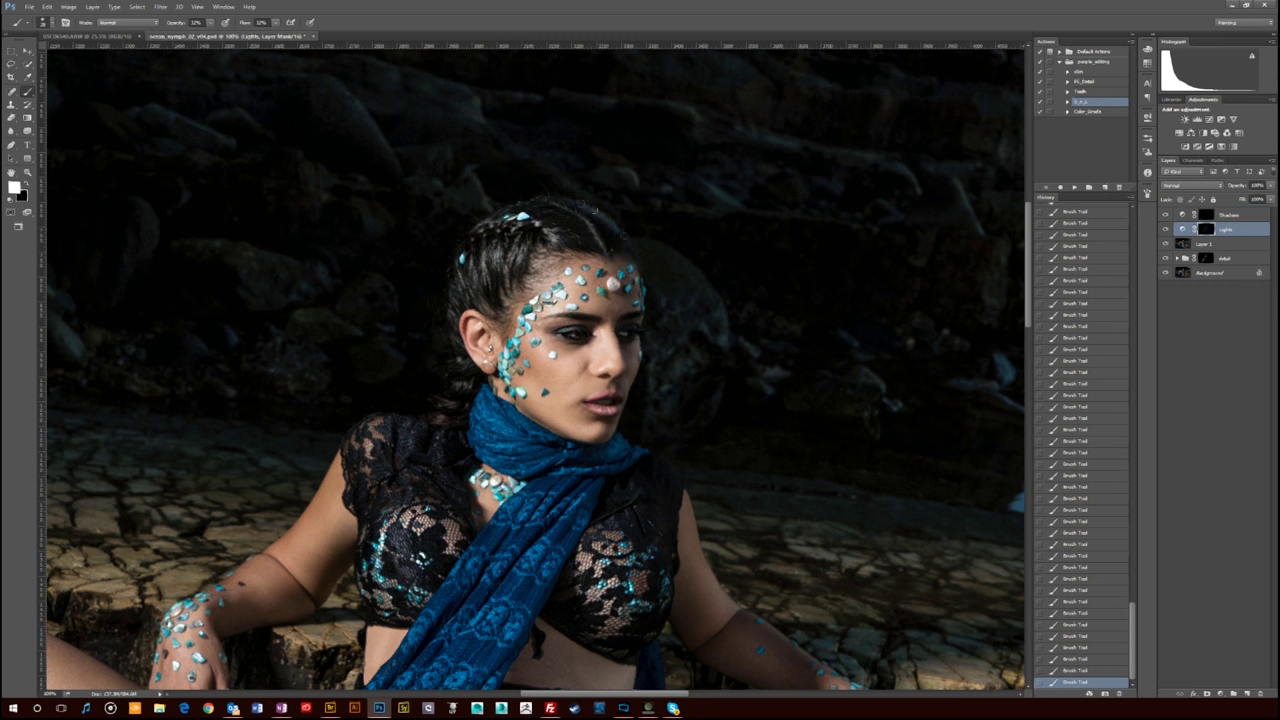
key(ctrl+alt+z)
key(ctrl+alt+z)
key(ctrl+alt+z)
key(alt+bracketright)
key(ctrl+shift+z)
key(ctrl+shift+z)
key(ctrl+shift+z)
key(ctrl+minus)
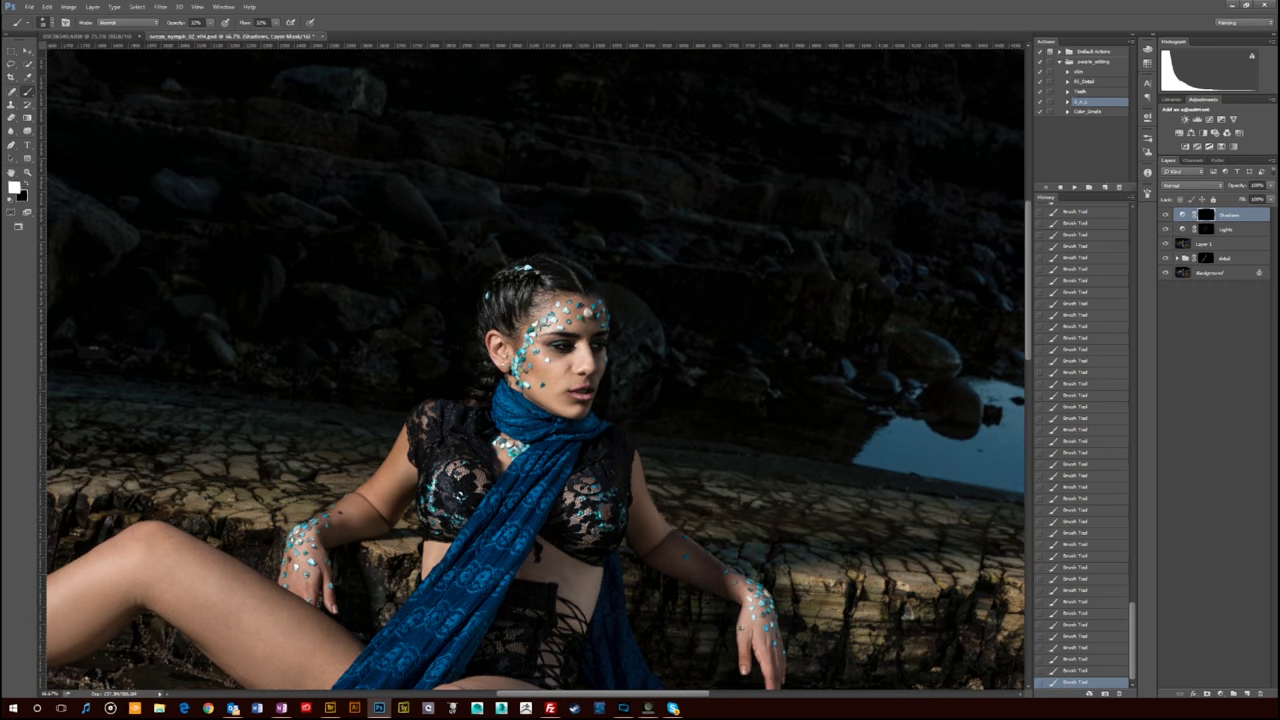
Darken the shaded sides of the legs, arms and waist by painting white on the Shadows layer mask.
key(ctrl+minus)
key(ctrl+minus)
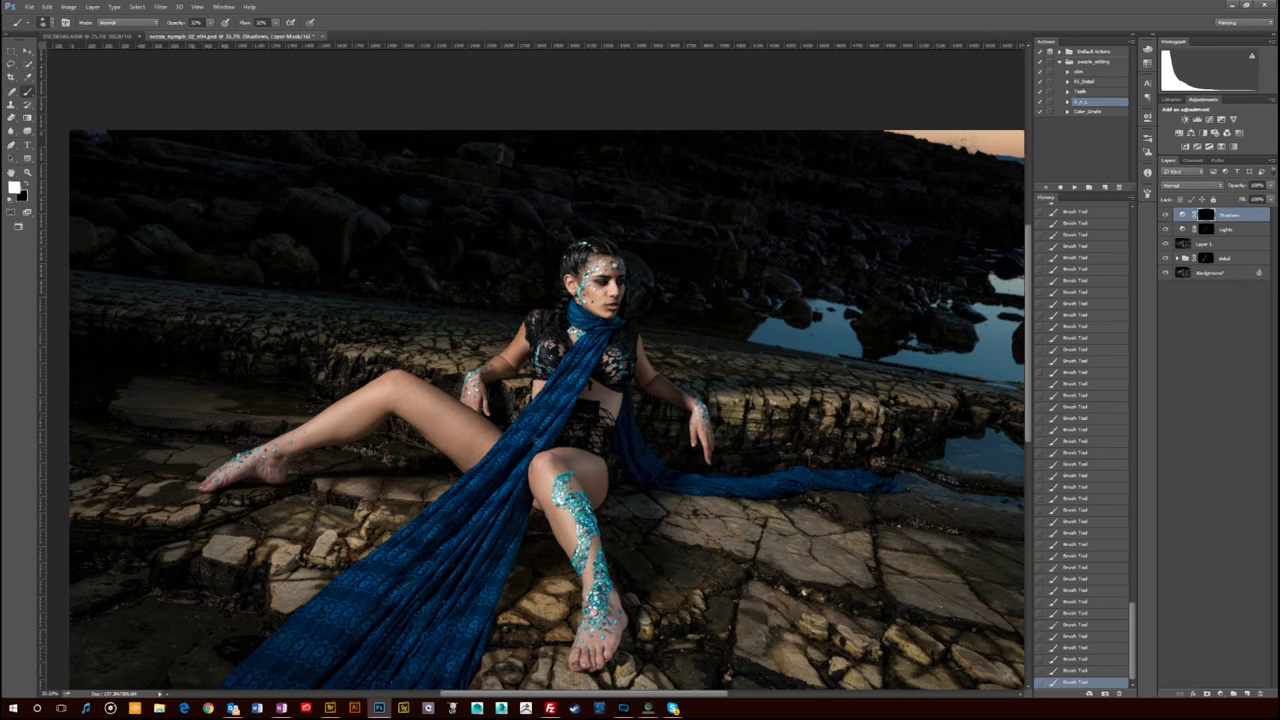
drag(455, 624, 520, 511)
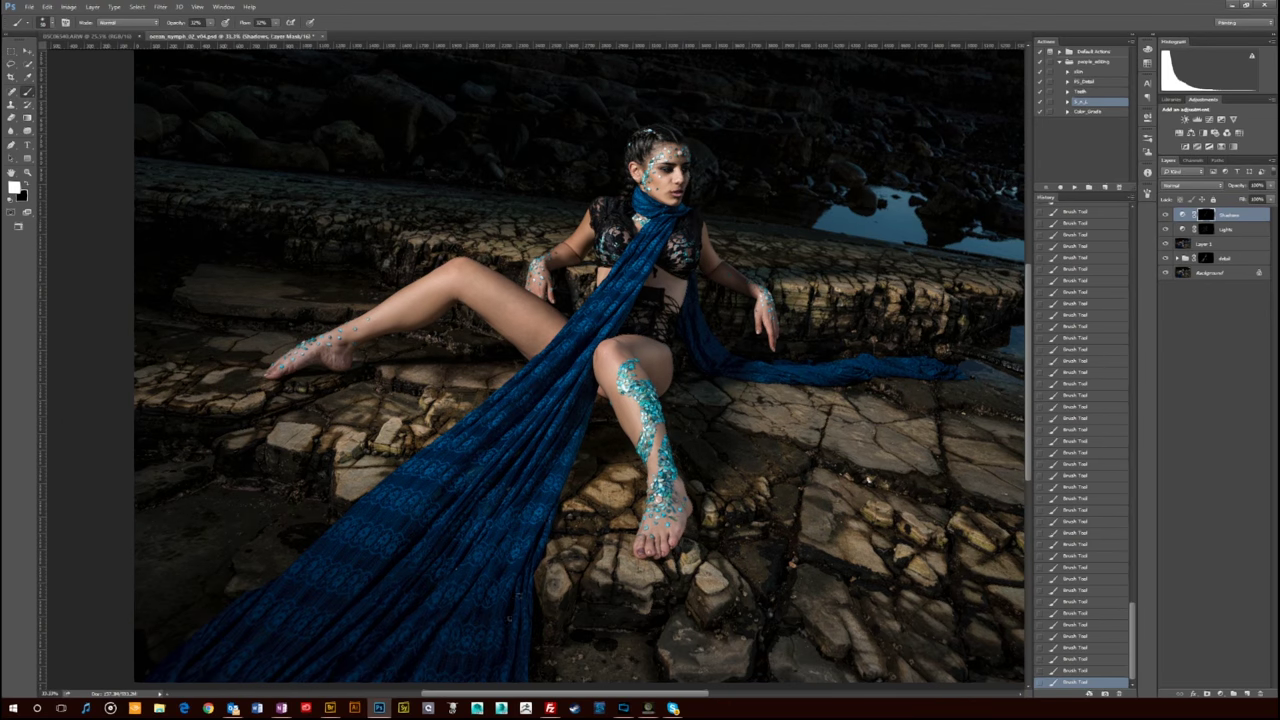
key(x)
key(x)
drag(657, 386, 684, 522)
mouse_move(290, 366)
mouse_down()
mouse_move(450, 303)
mouse_move(597, 372)
mouse_up()
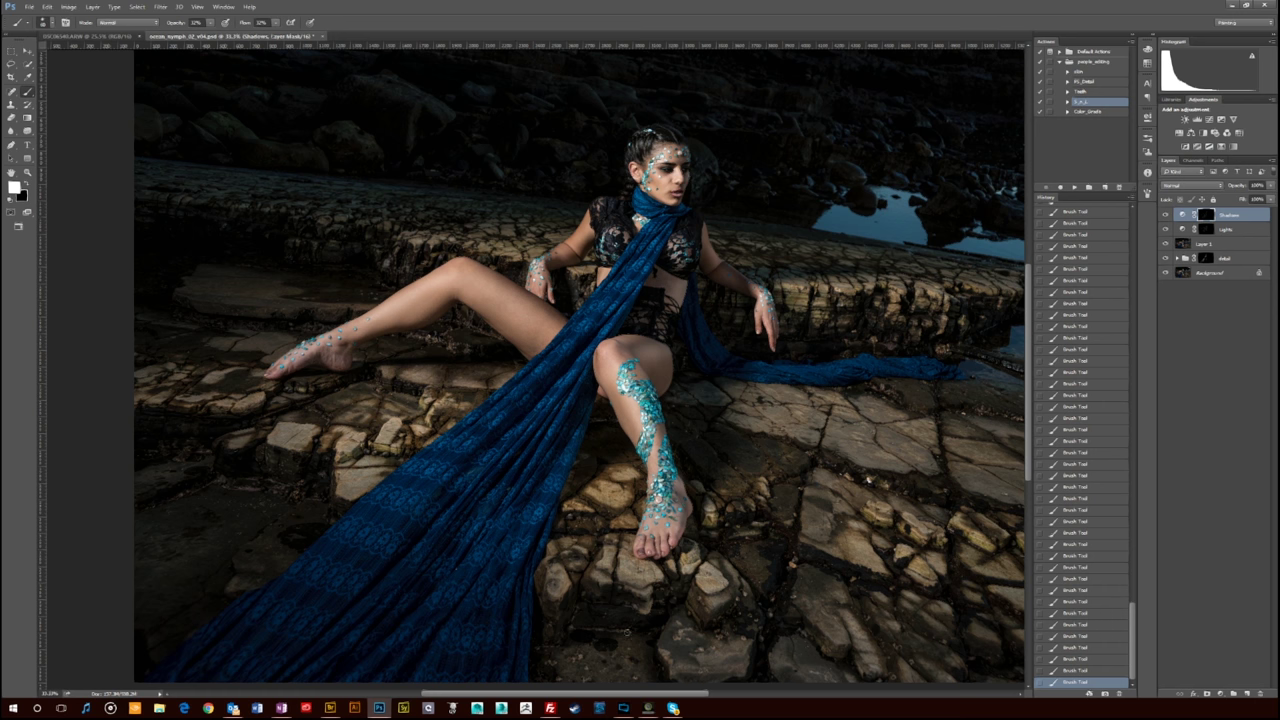
mouse_move(588, 212)
mouse_down()
mouse_move(574, 256)
mouse_move(548, 278)
mouse_up()
mouse_move(720, 274)
mouse_down()
mouse_move(760, 300)
mouse_move(772, 338)
mouse_up()
drag(600, 252, 694, 262)
Shape the light across the wider scene with a large brush, alternating between the Lights and Shadows masks.
key(ctrl+minus)
click(1207, 229)
key(x)
key(ctrl+minus)
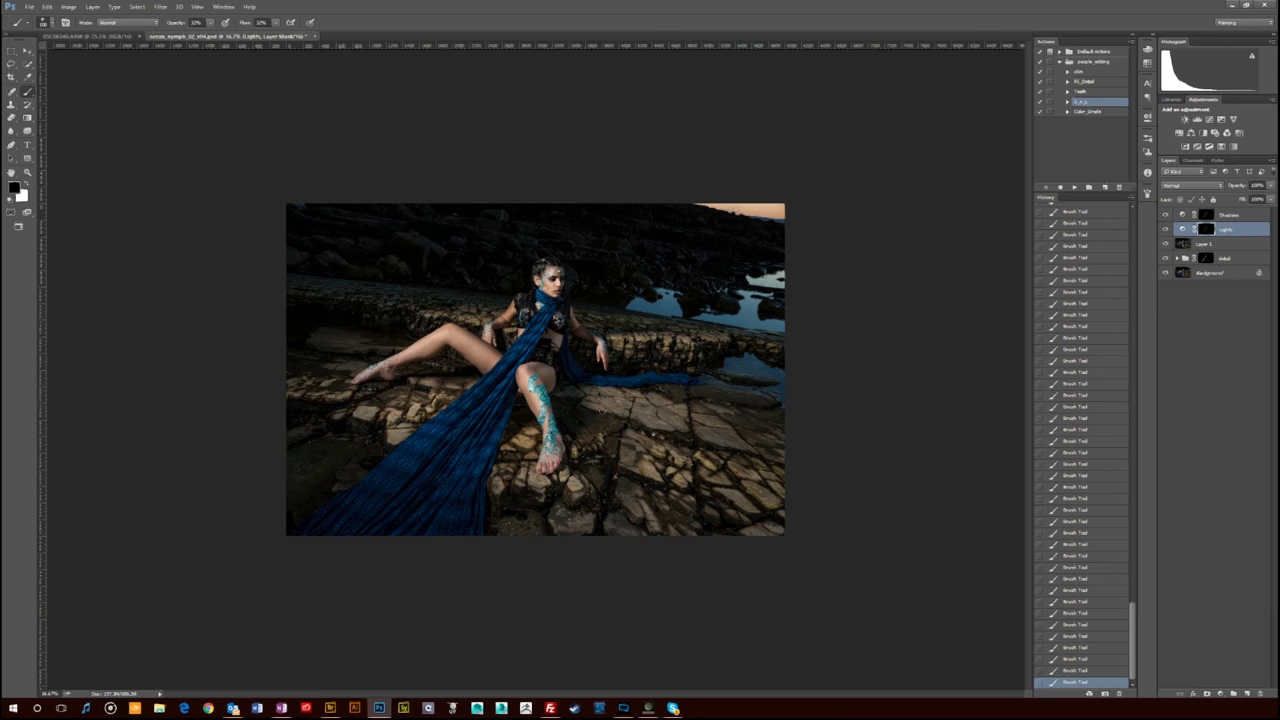
click(1208, 215)
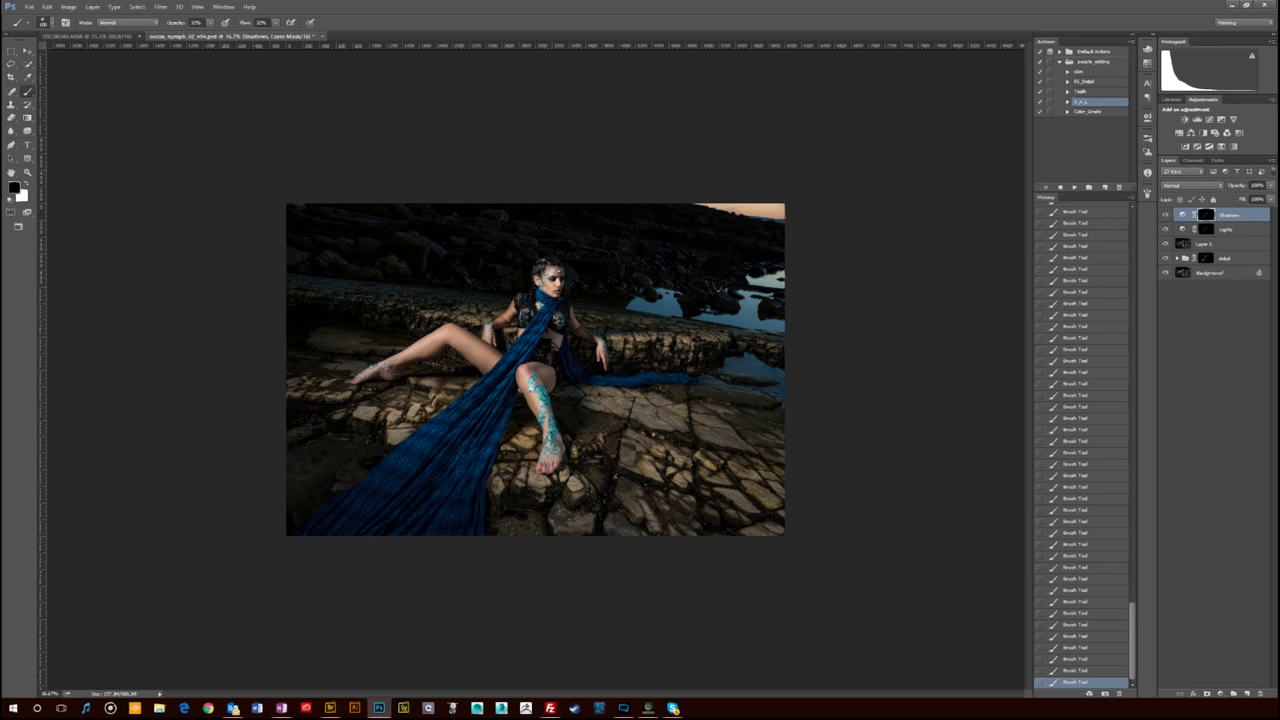
key(alt+bracketleft)
key(x)
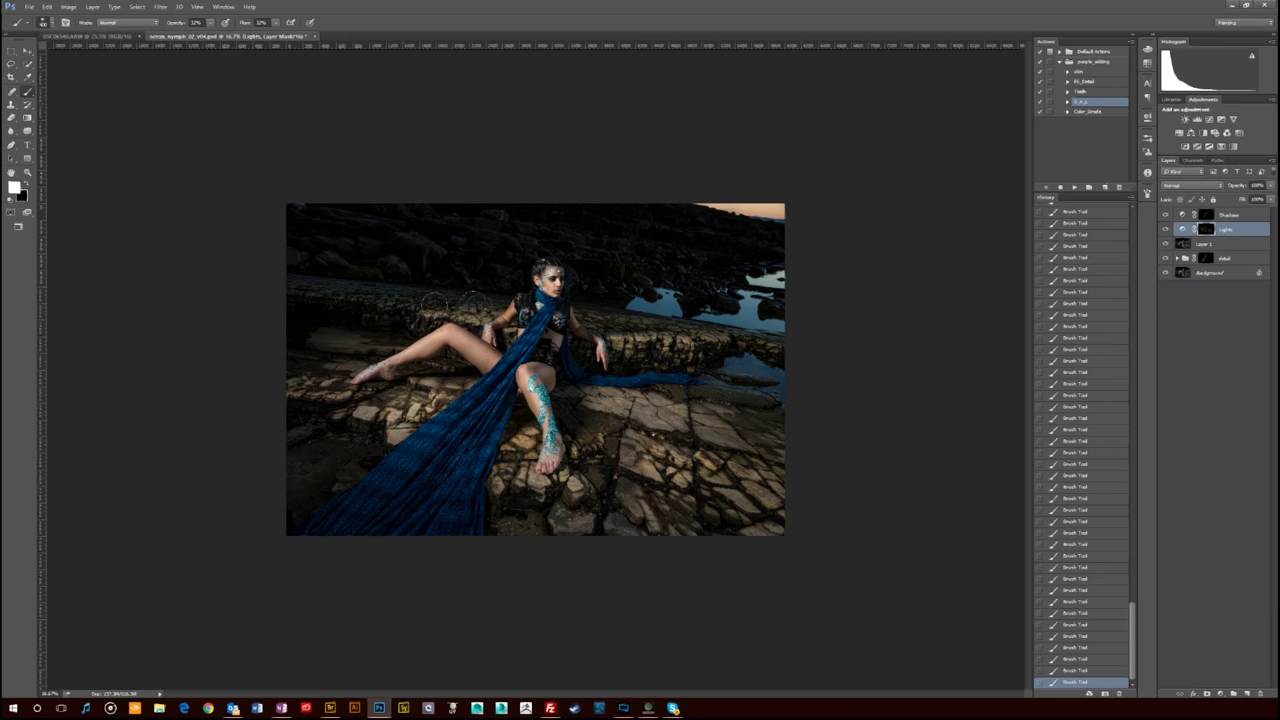
key(alt+bracketright)
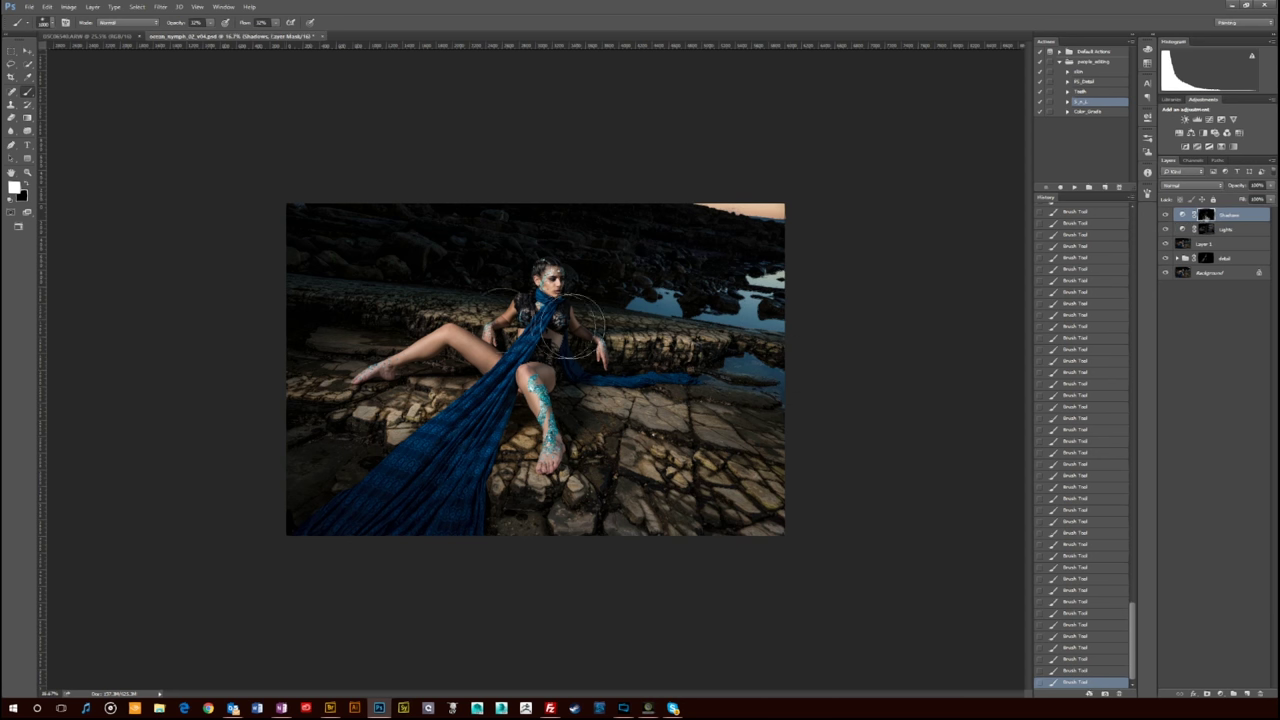
key(ctrl+shift+alt+e)
key(ctrl+minus)
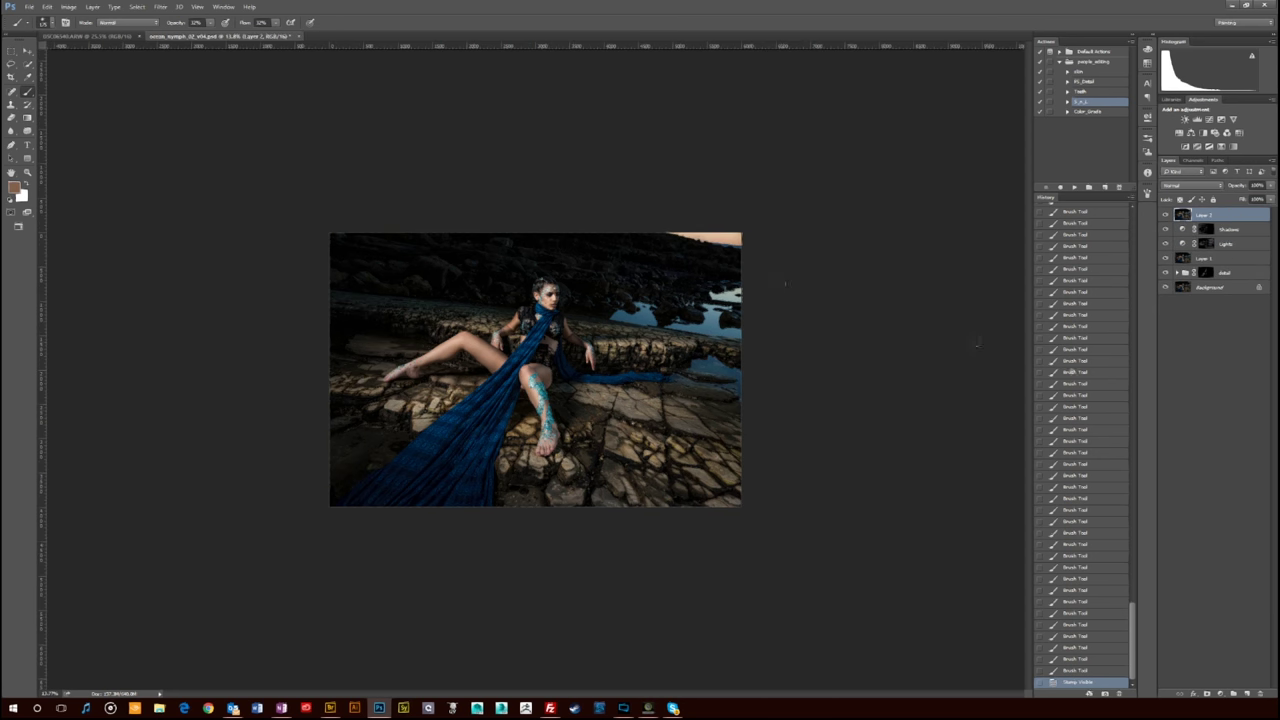
click(29, 7)
key(Escape)
key(Delete)
Save the document as a new version, ocean_nymph_02_v05.psd.
key(ctrl+shift+s)
key(Return)
Open ocean_nymph_01_v06.psd, copy its Color_Grade group into the current document and close the source file.
click(29, 7)
click(40, 29)
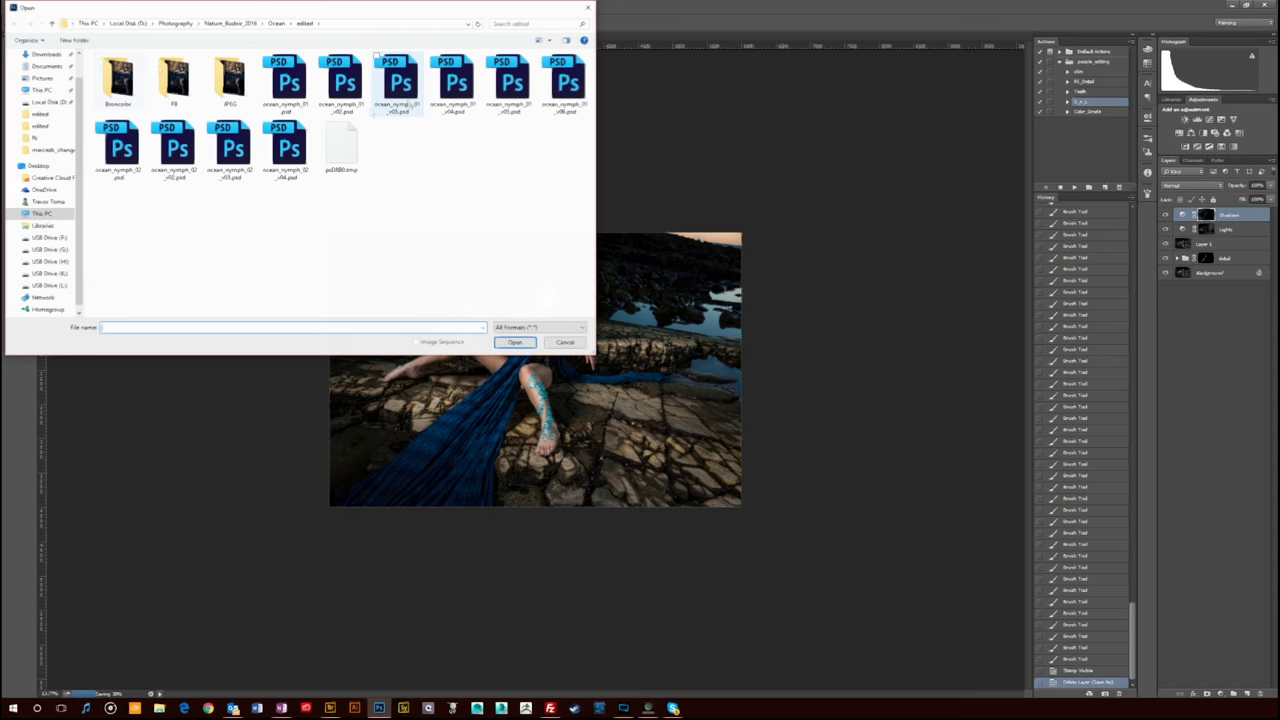
double_click(565, 84)
drag(1208, 213, 250, 36)
key(ctrl+w)
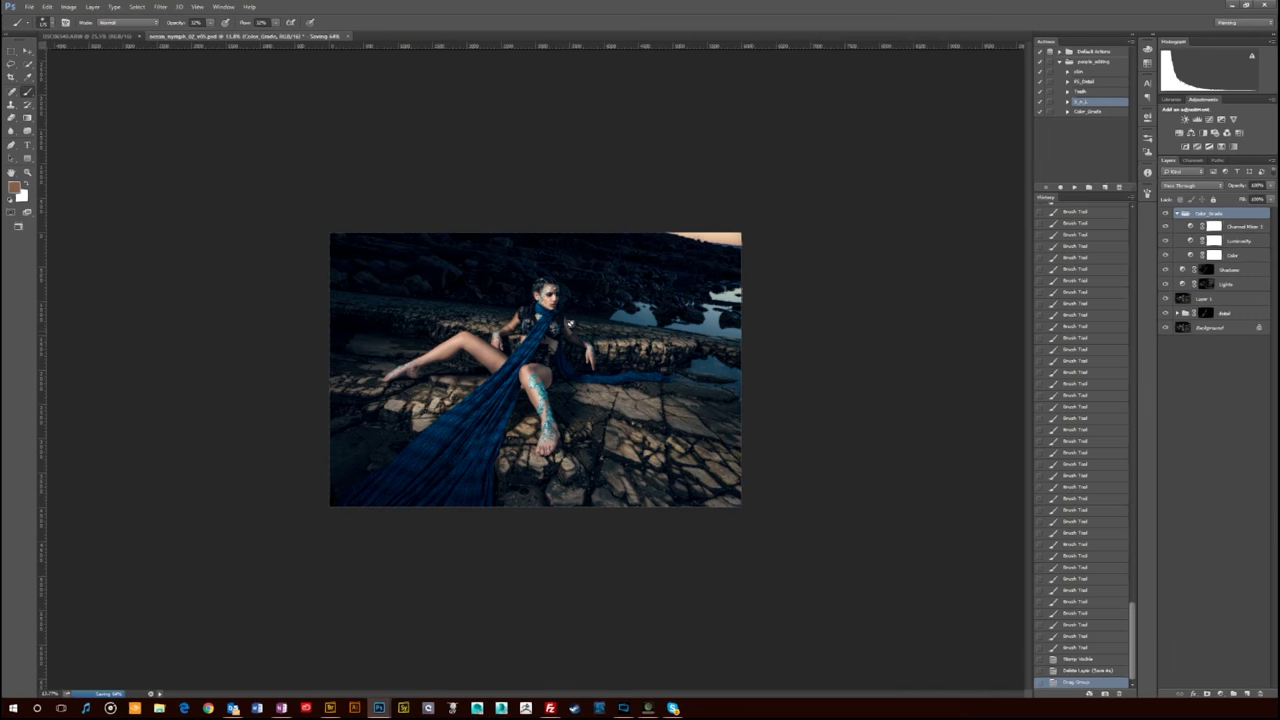
Adjust the shadow end of the Blue channel curve on the Color layer in the Color_Grade group.
scroll(561, 331, up, 3)
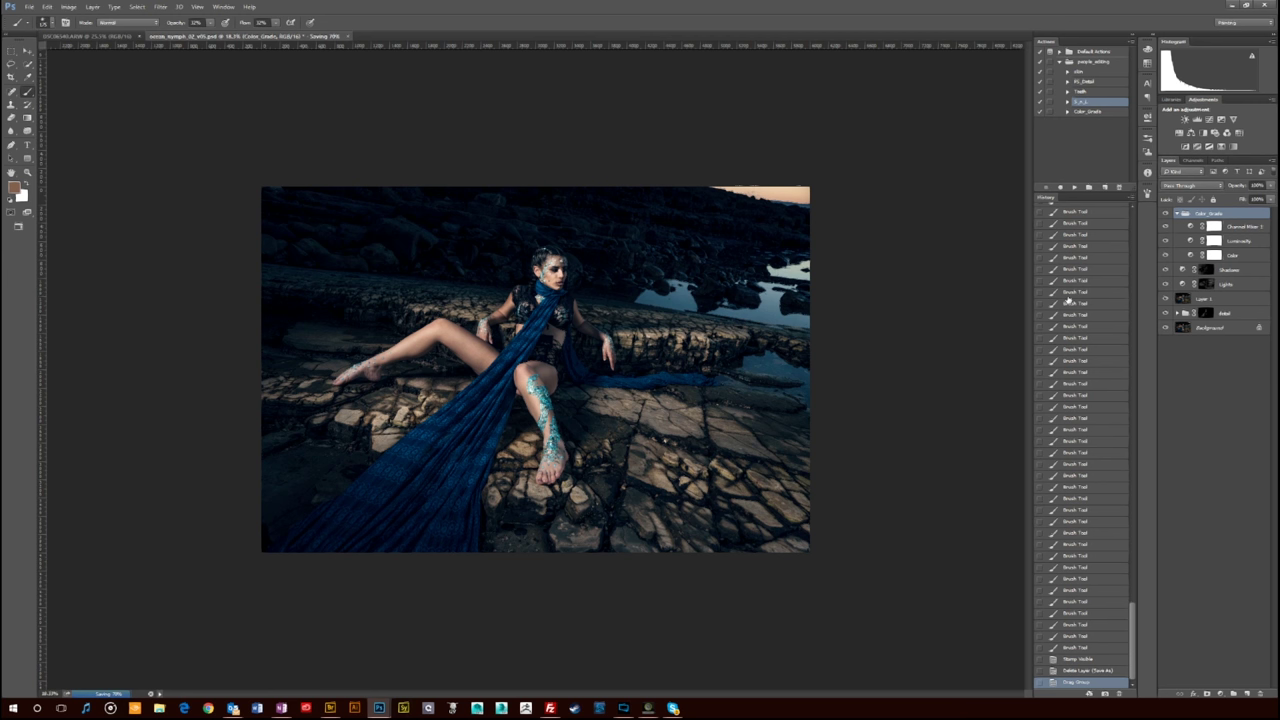
double_click(1191, 255)
click(1070, 153)
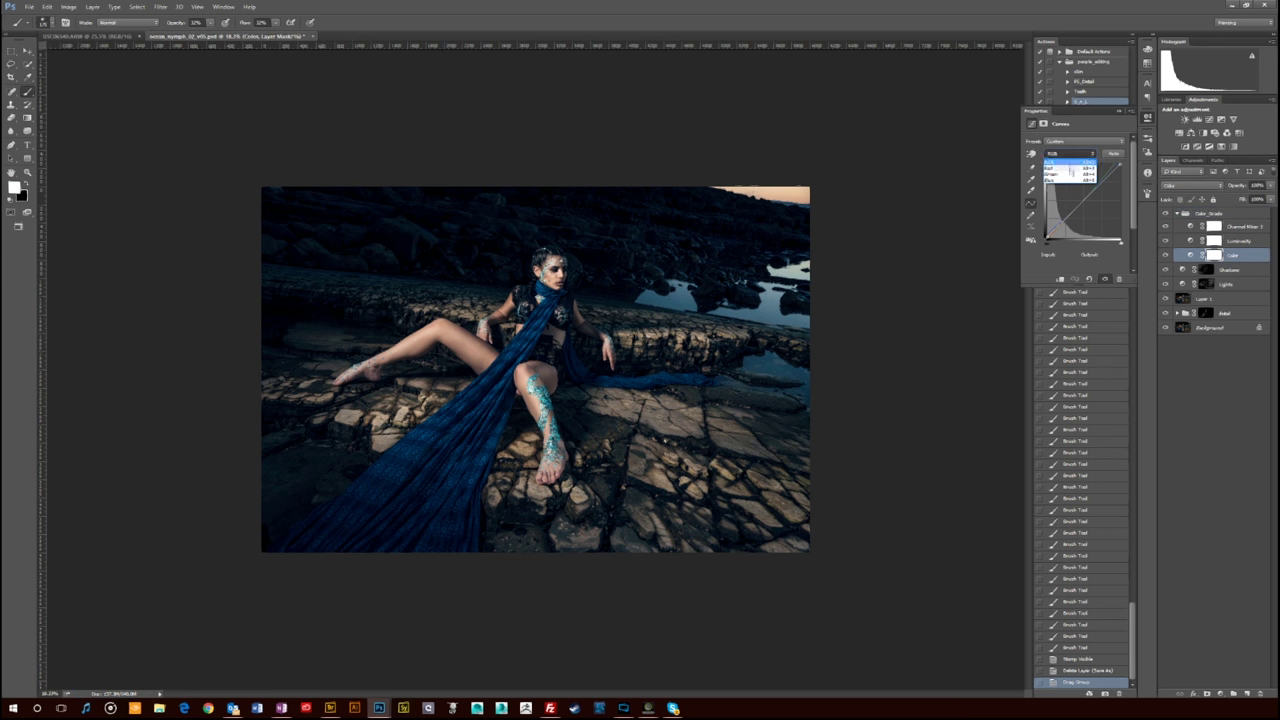
click(1068, 182)
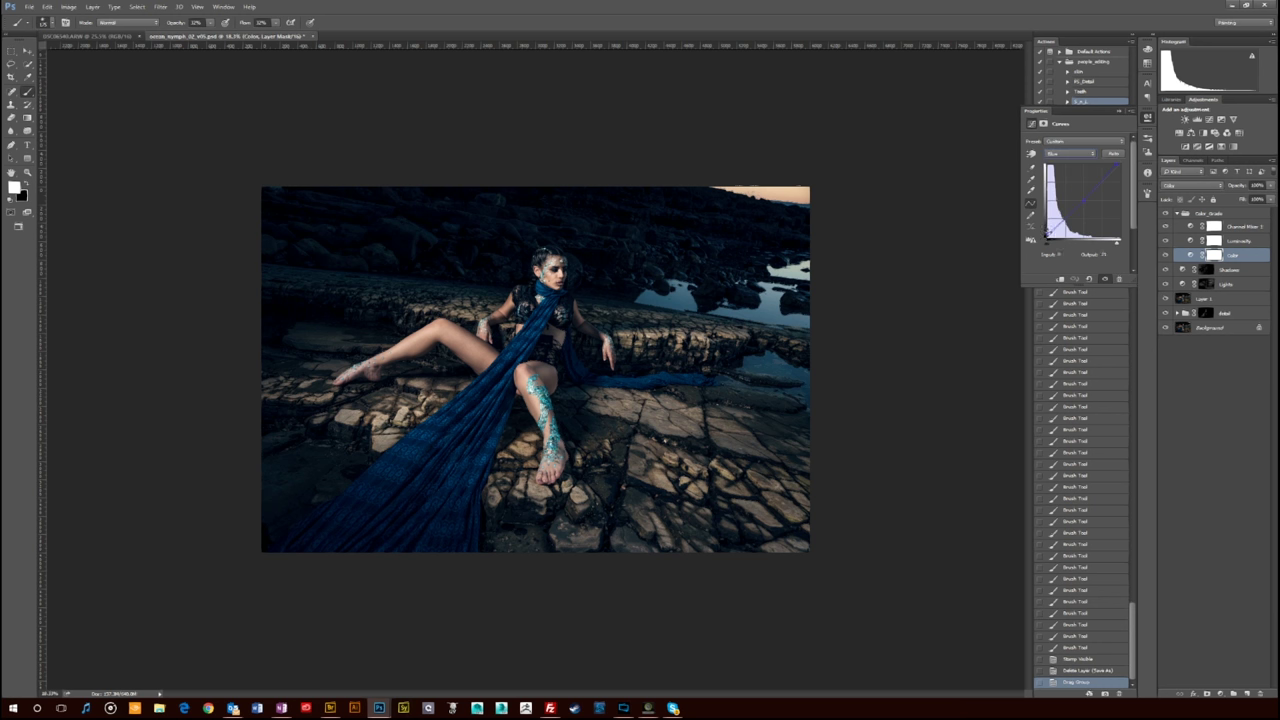
click(1047, 233)
drag(1044, 236, 1044, 237)
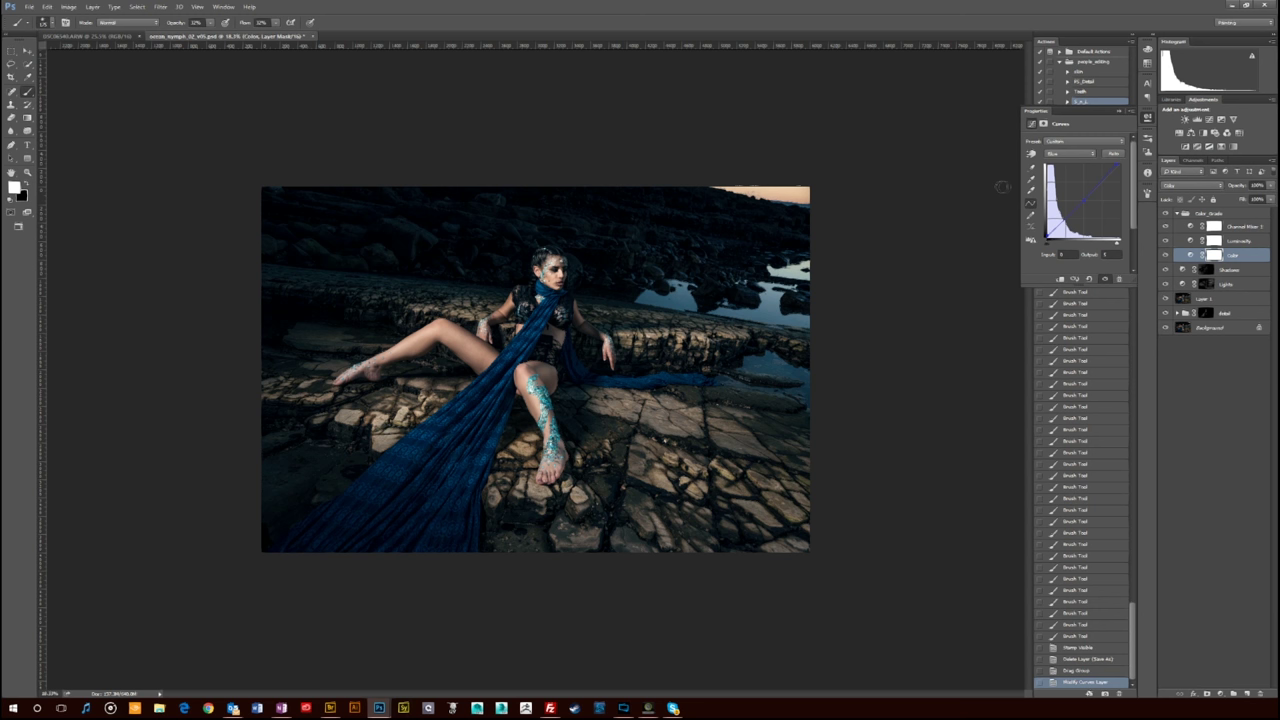
Adjust the highlight and shadow ends of the Red channel curve on the Color layer.
click(1065, 154)
click(1056, 167)
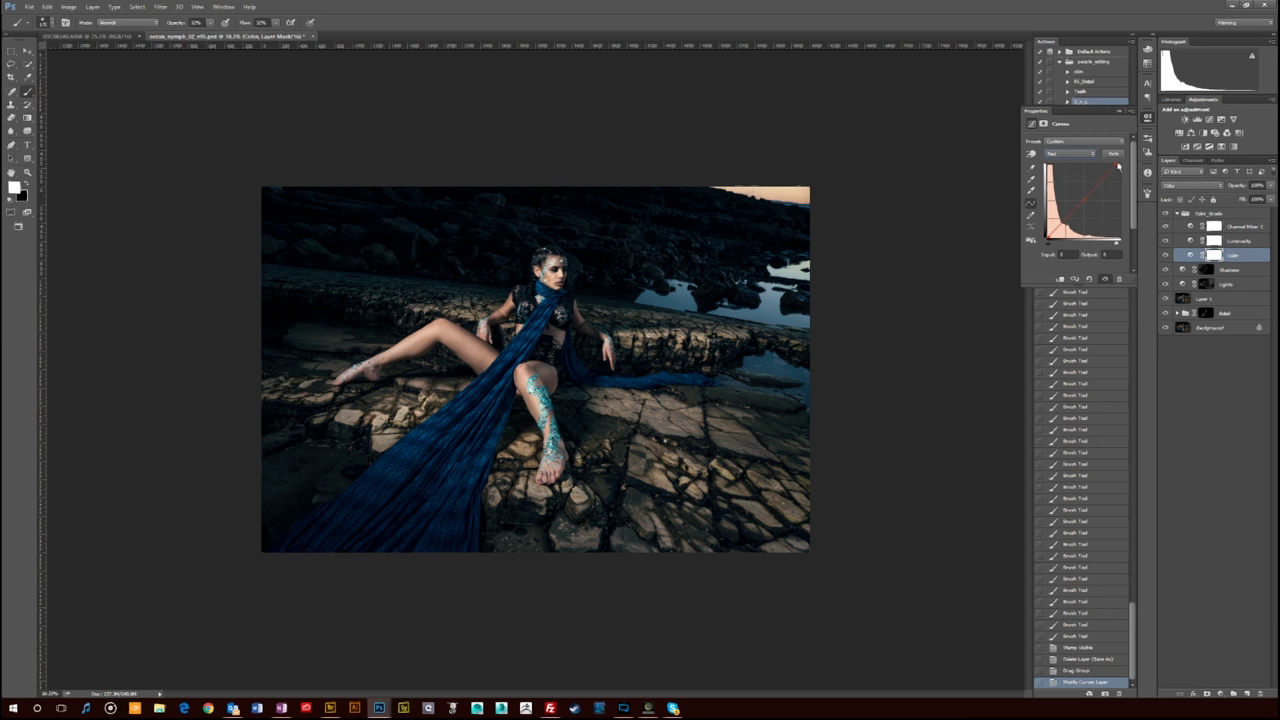
click(1114, 164)
drag(1110, 164, 1140, 168)
drag(1140, 165, 1139, 167)
mouse_move(1047, 238)
mouse_down()
mouse_move(1049, 222)
mouse_move(1049, 240)
mouse_up()
Try the Channel Mixer layer's black-and-white filter presets at 100% opacity, and reduce the layer to a low opacity.
click(1240, 242)
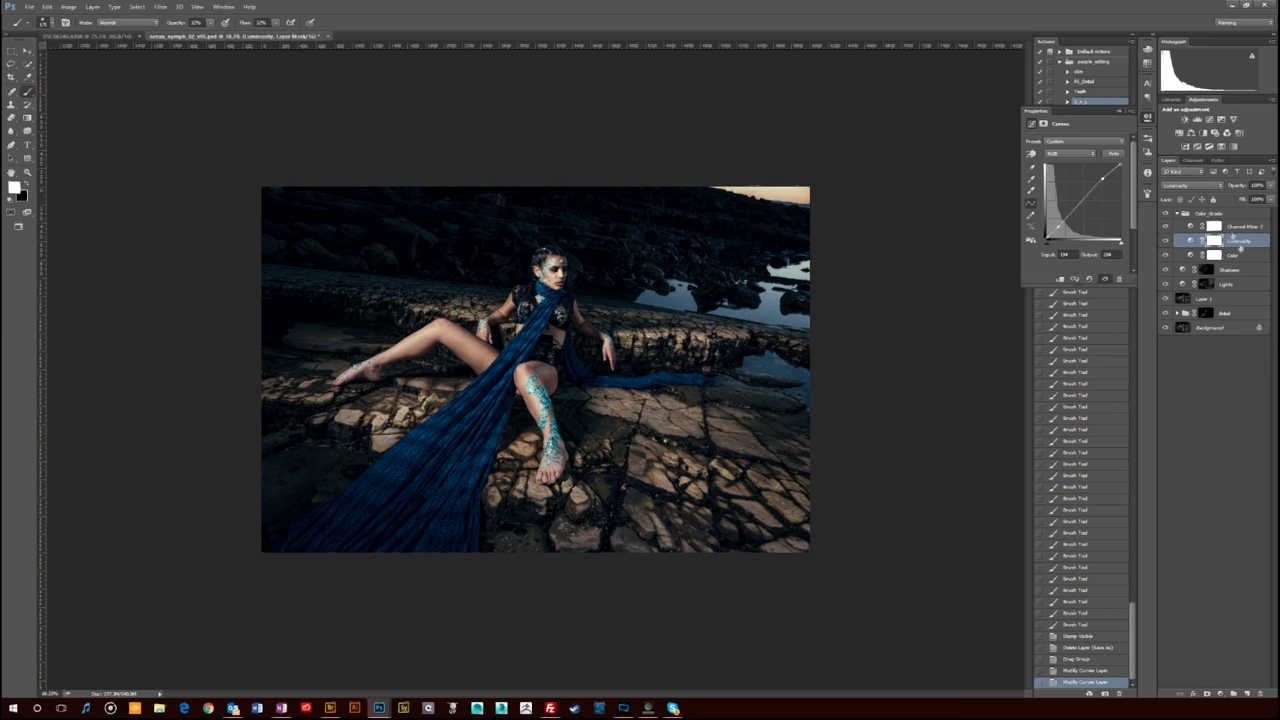
click(1242, 228)
drag(1237, 186, 1262, 186)
scroll(1091, 143, down, 3)
scroll(1087, 149, up, 2)
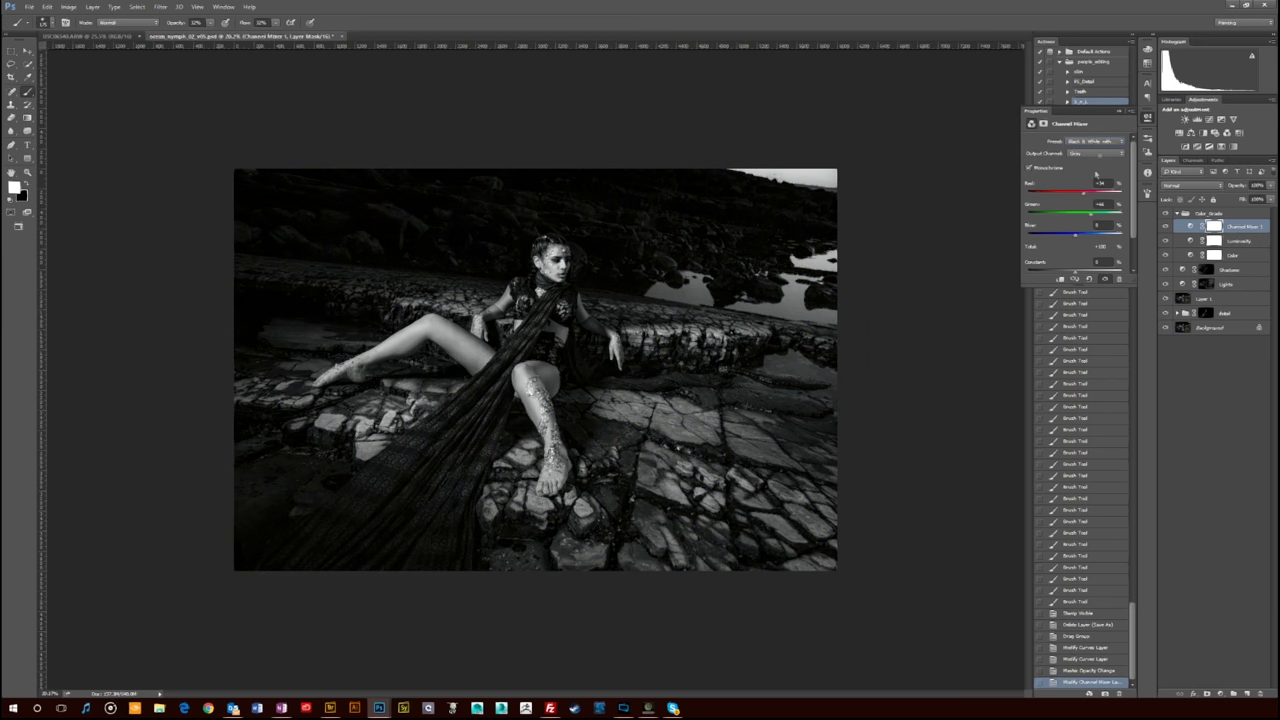
scroll(1090, 144, up, 4)
drag(1270, 186, 1229, 203)
Compare the image with the Channel Mixer layer off and on, and try its black-and-white presets at the layer's reduced opacity.
click(1165, 227)
click(1165, 227)
click(1165, 227)
scroll(1095, 143, up, 1)
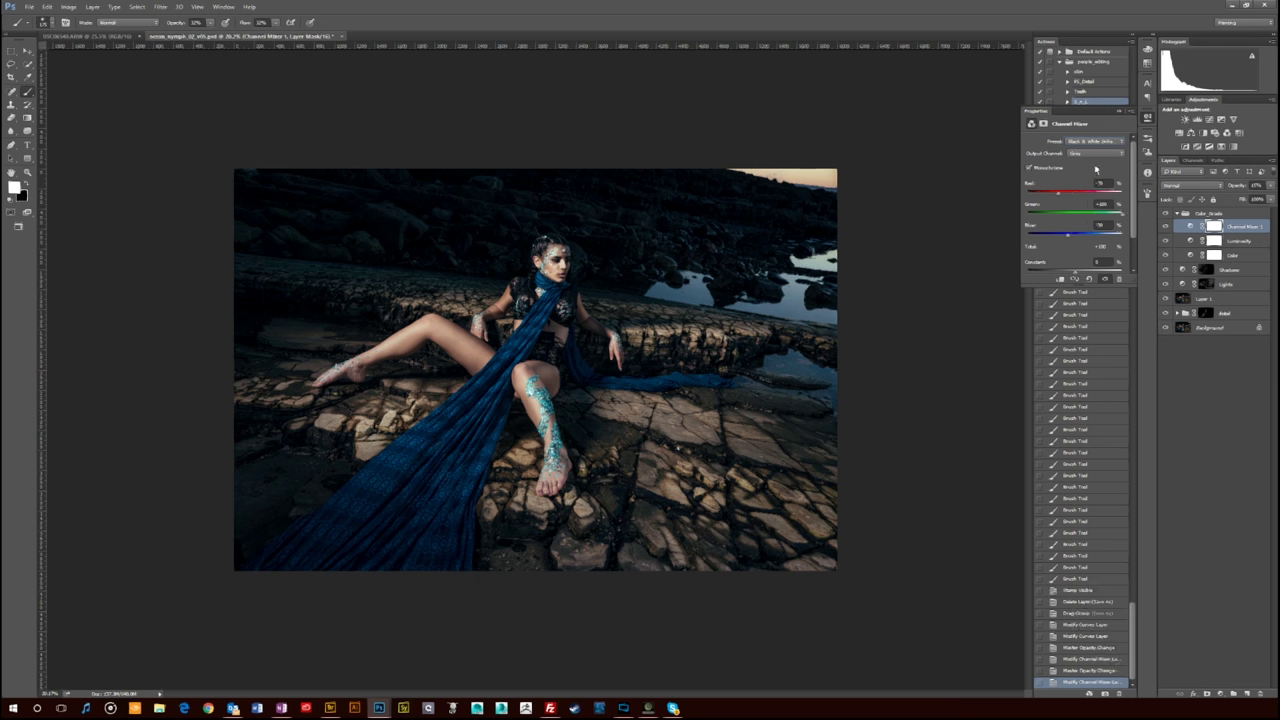
click(1092, 143)
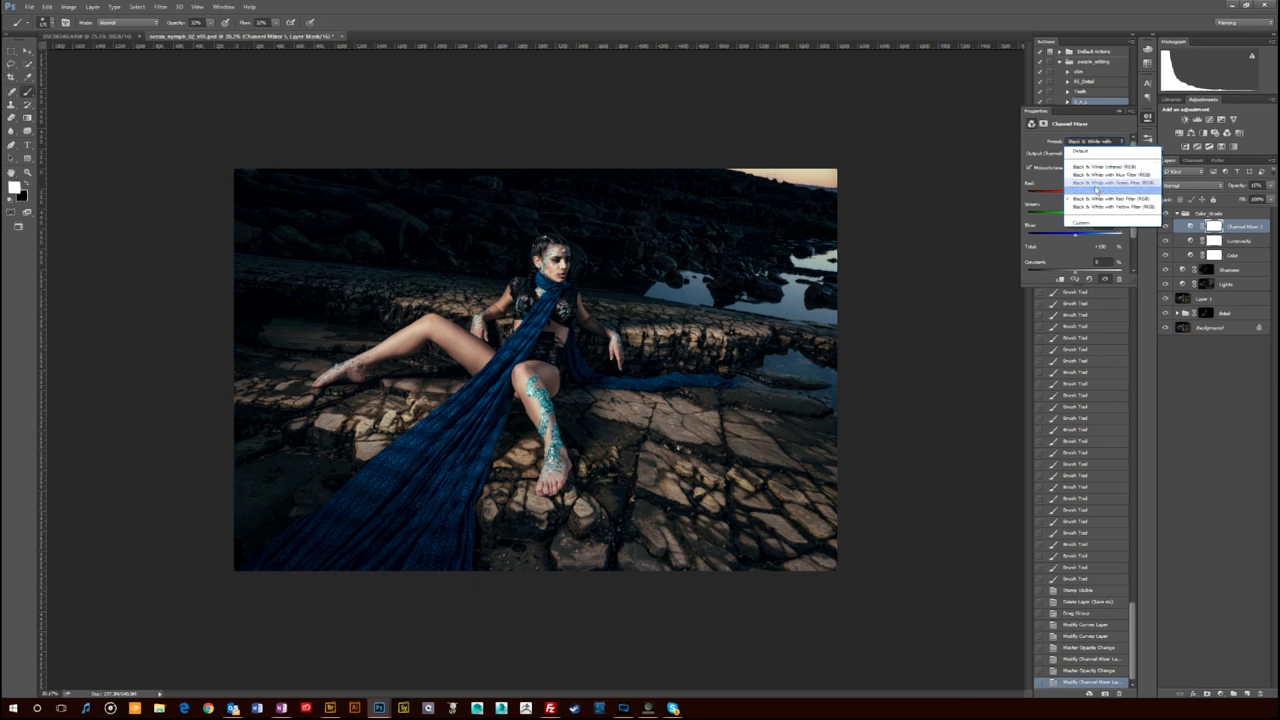
key(Escape)
Move the highlight end of the Green channel curve inward on the Color layer, and compare the image without and with the Color_Grade group.
click(1206, 256)
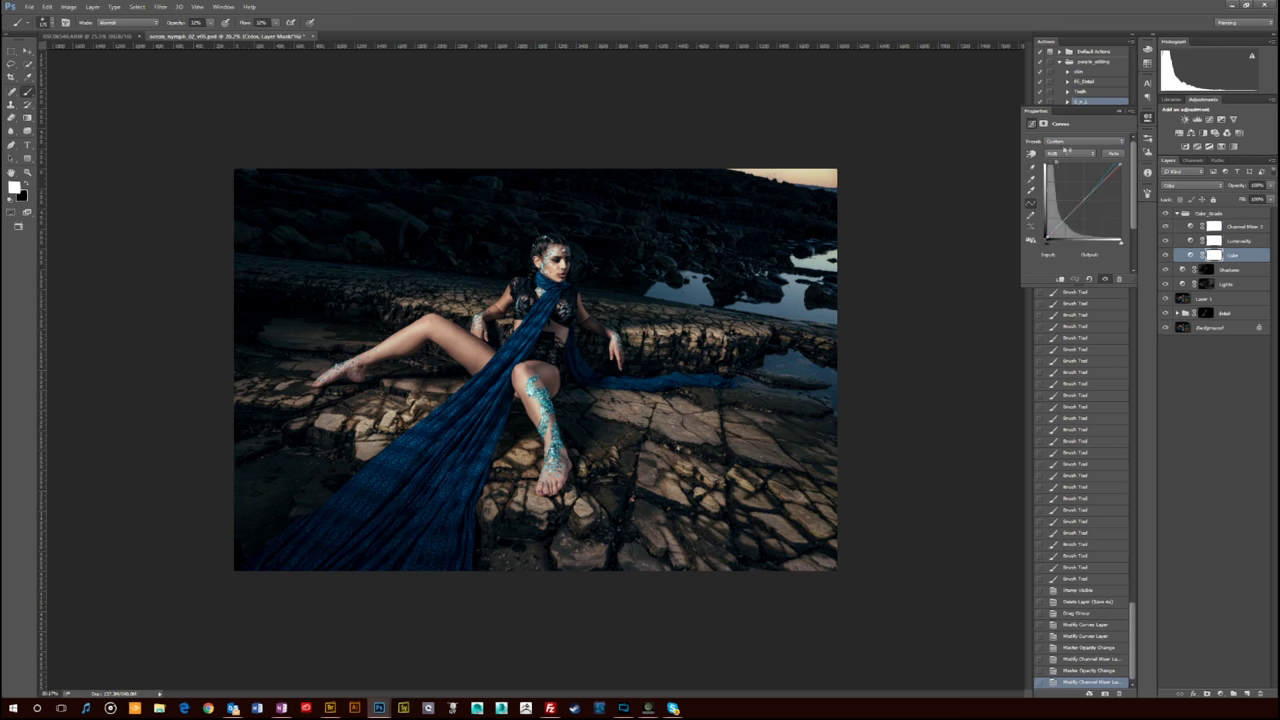
click(1067, 153)
click(1062, 176)
mouse_move(1120, 164)
mouse_down()
mouse_move(1092, 165)
mouse_move(1117, 164)
mouse_up()
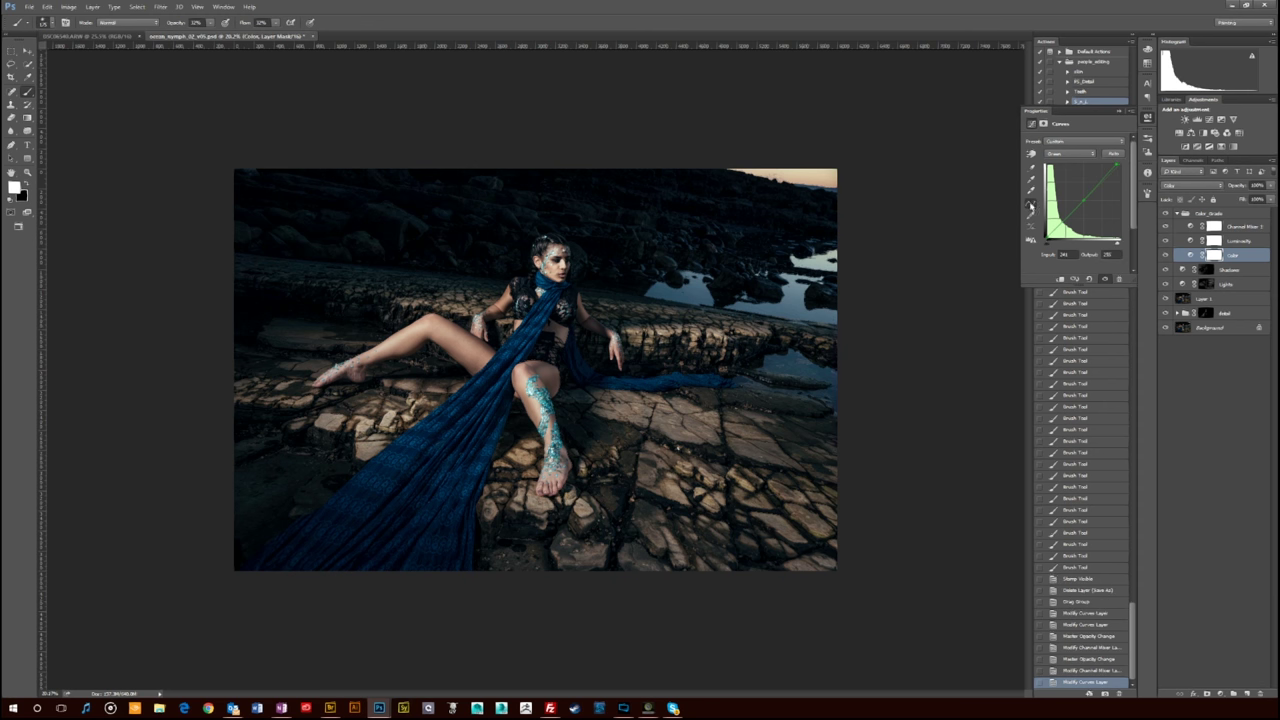
click(1165, 214)
click(1165, 214)
click(1165, 214)
click(1165, 214)
Fine-tune the highlight end of the Red channel curve on the Color layer.
click(1067, 153)
click(1062, 169)
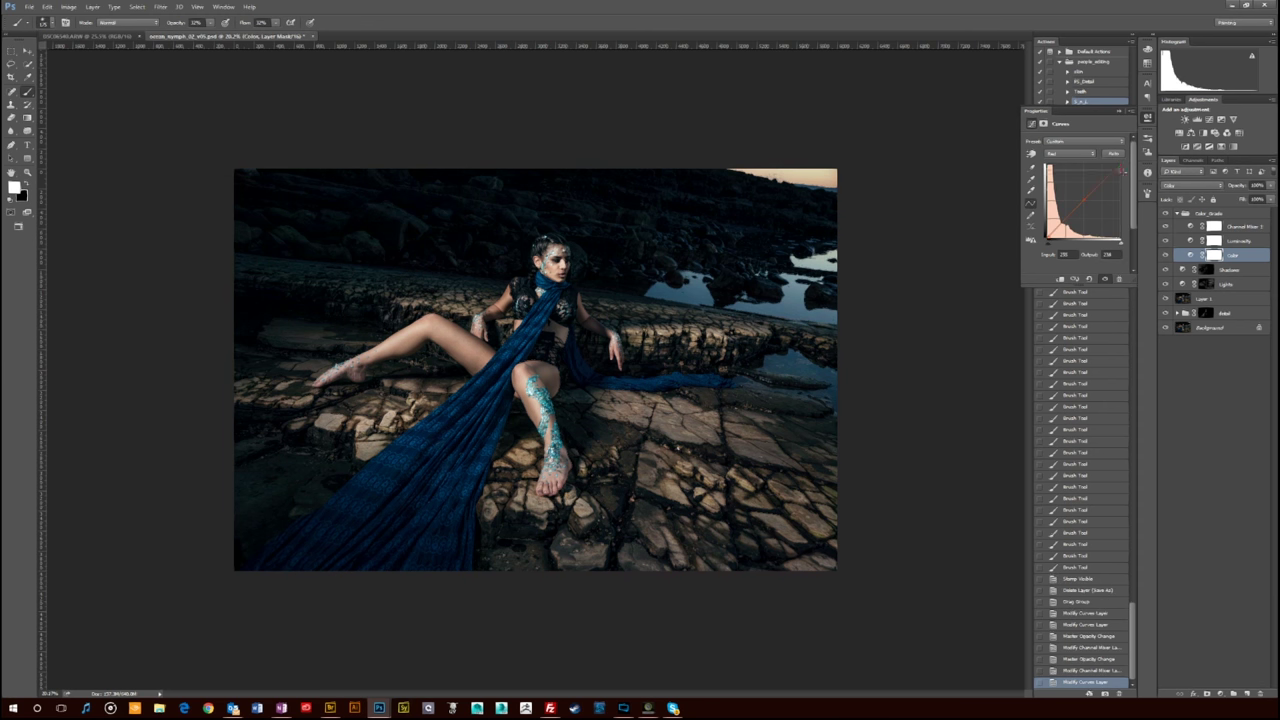
drag(1120, 164, 1109, 164)
scroll(562, 256, up, 4)
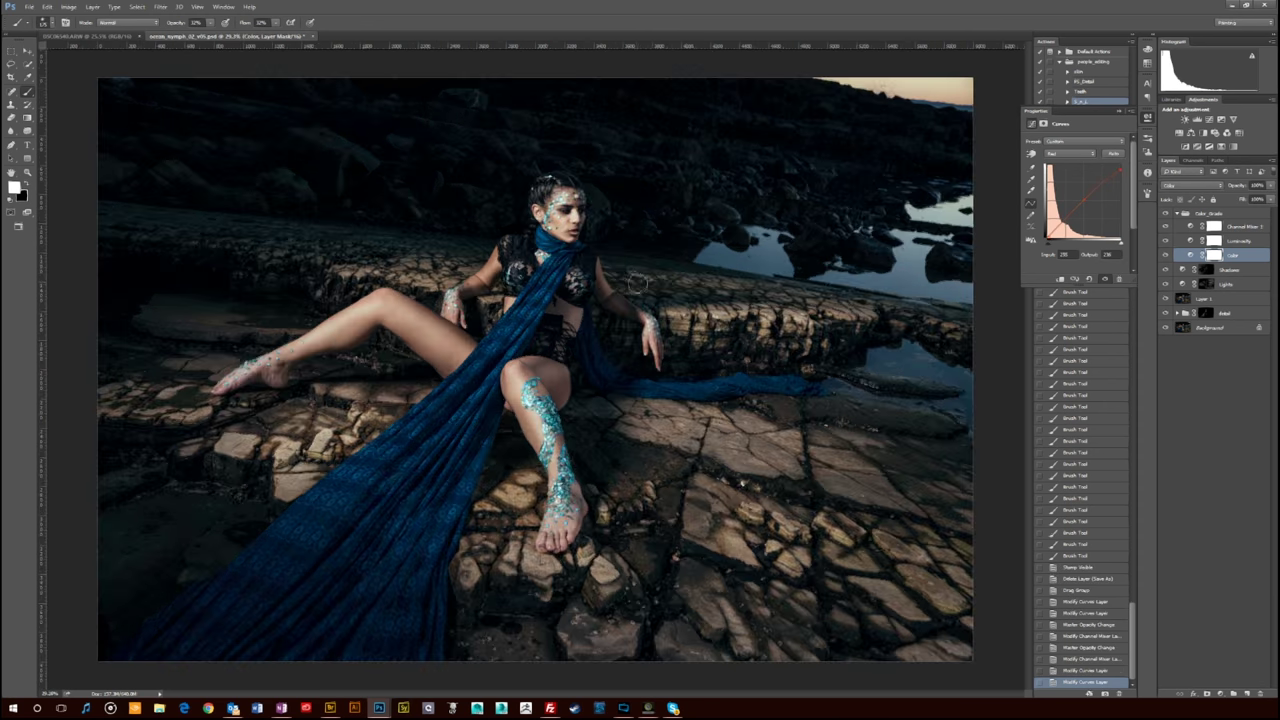
scroll(562, 256, down, 9)
Select the Color_Grade group and save the document.
click(1208, 213)
click(29, 7)
click(41, 115)
key(Return)
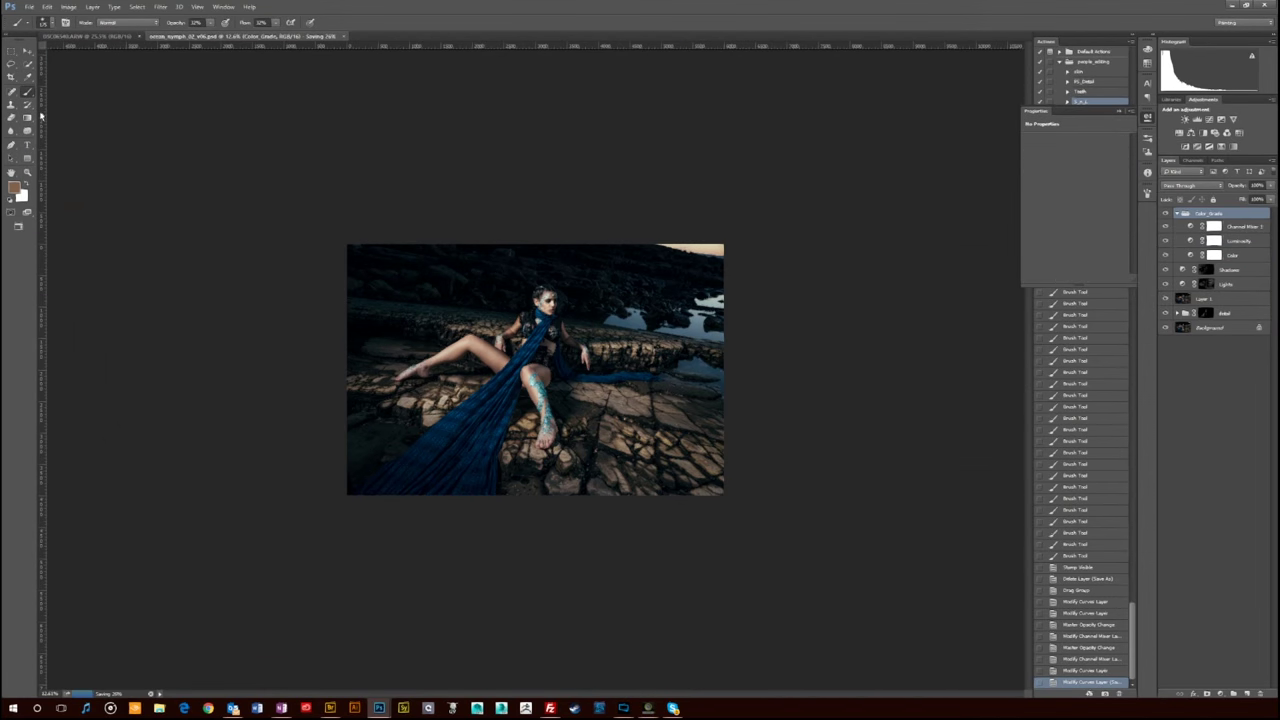
key(ctrl+plus)
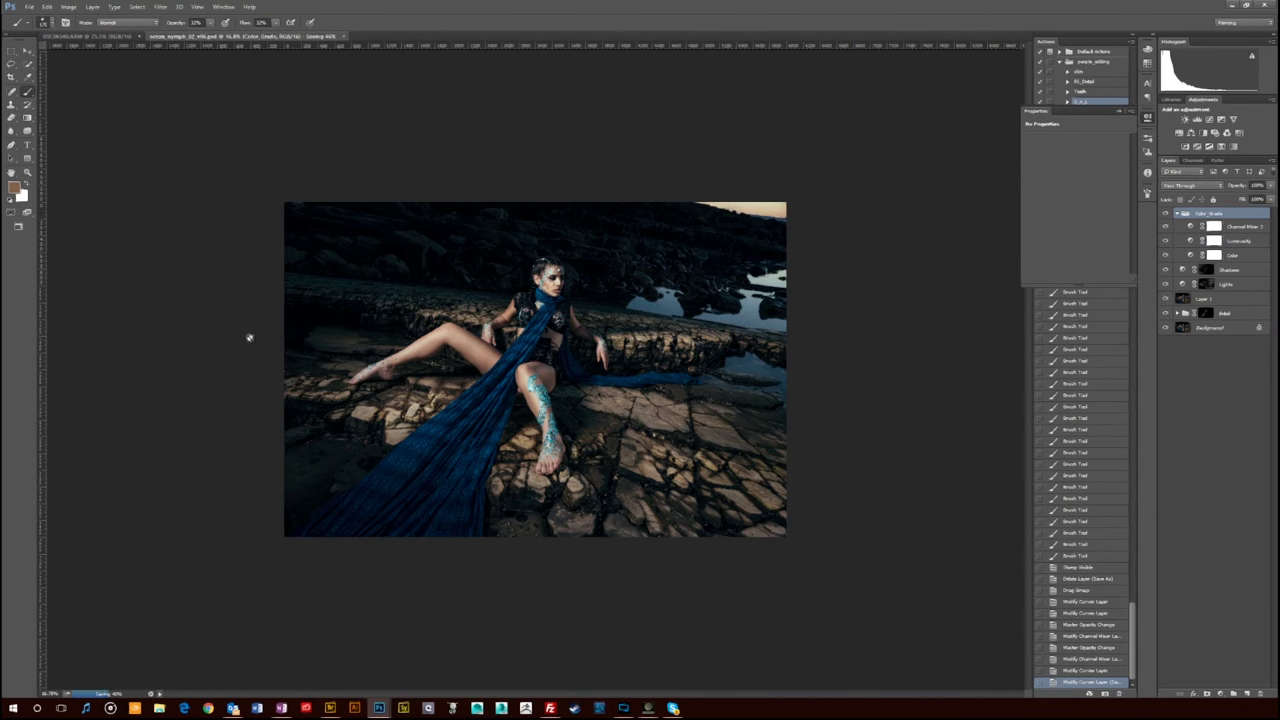